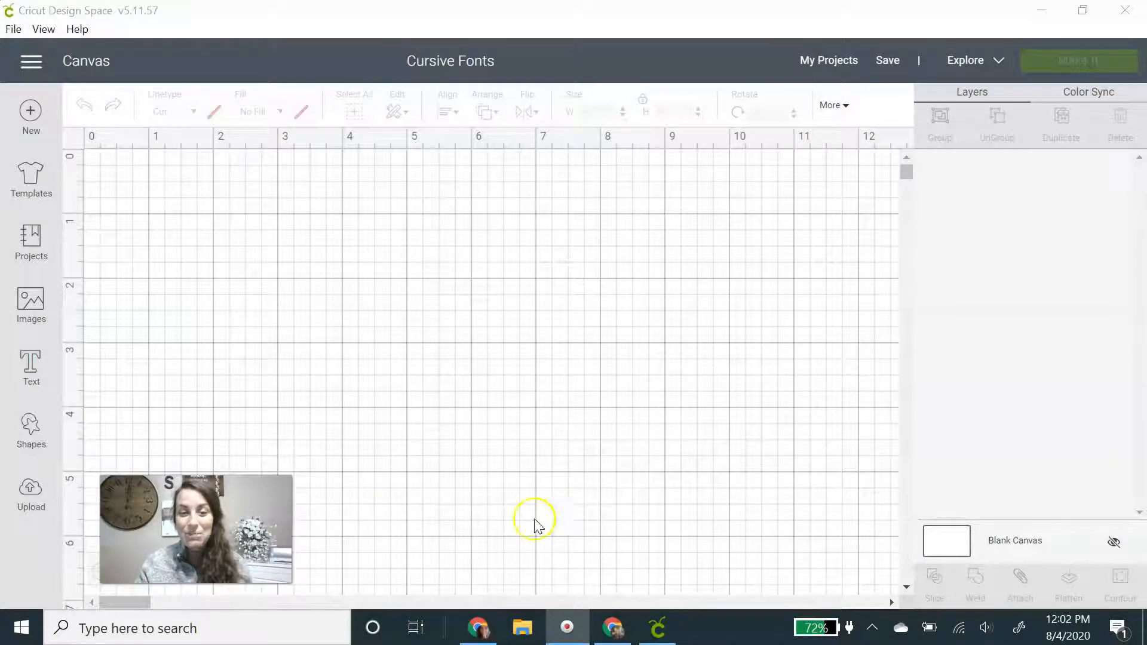
# - Switch to the Google Keep window and review the checklist of topics on working with cursive text
pyautogui.click(481, 626)
pyautogui.moveTo(416, 518)
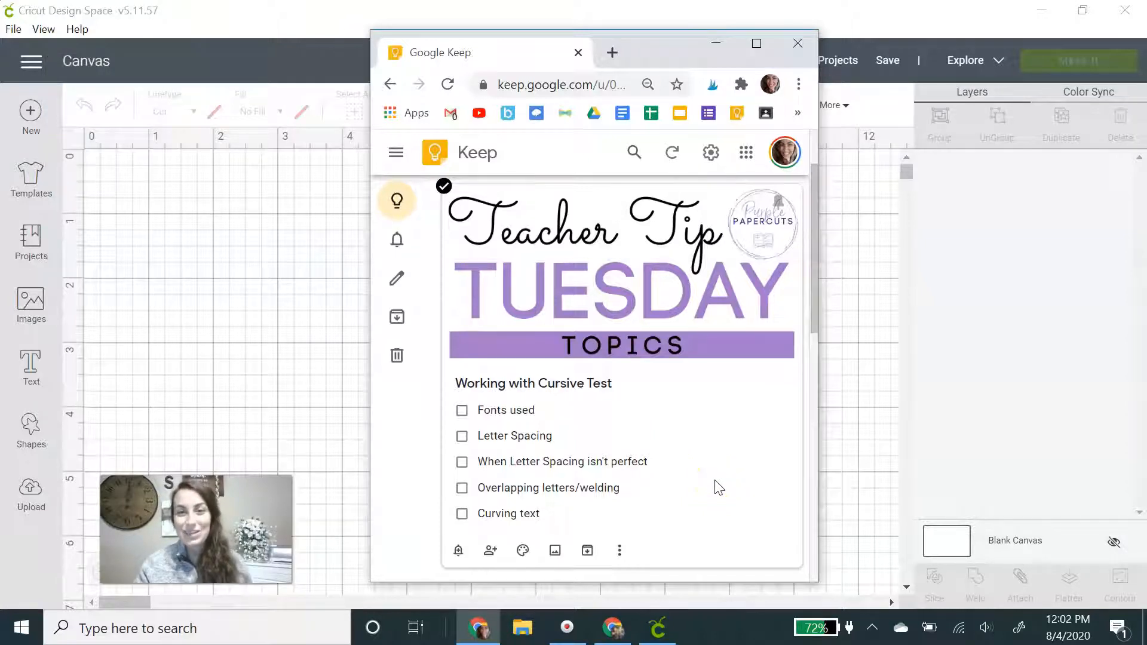
pyautogui.moveTo(687, 221)
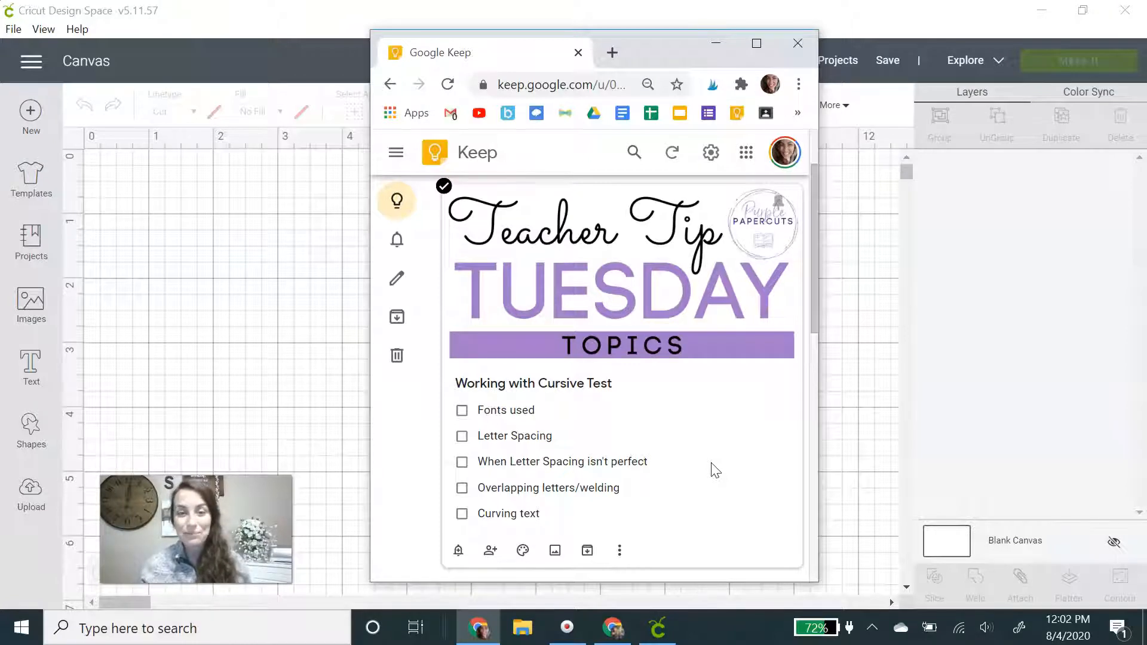
pyautogui.click(777, 452)
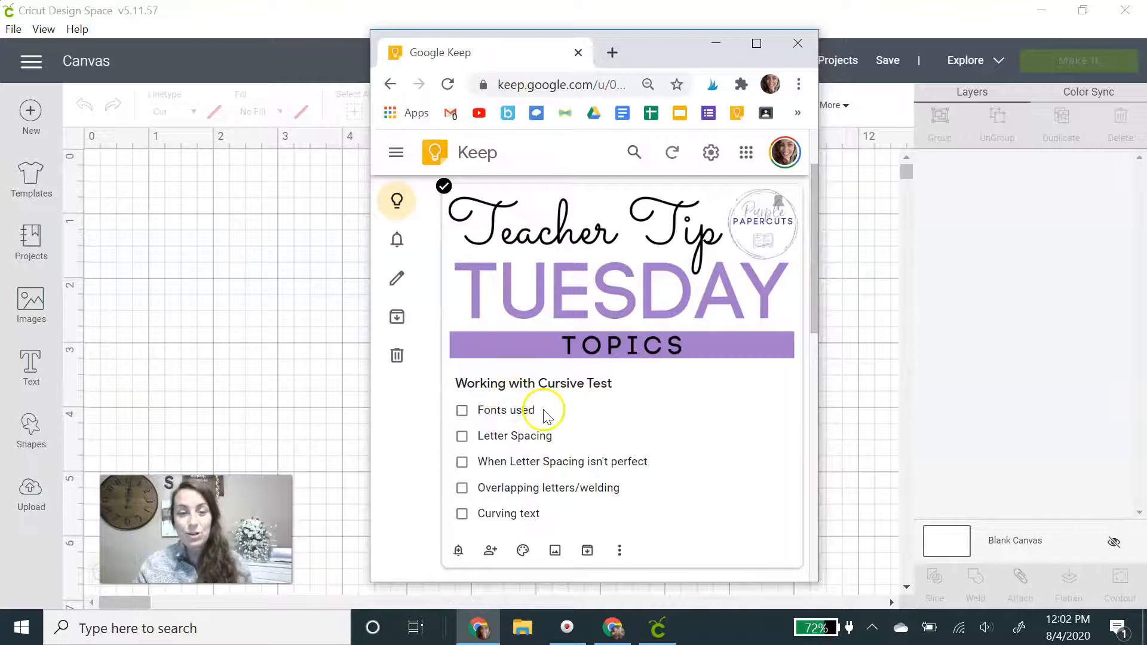
# - Return to the Cricut Design Space canvas and add a text object reading "welcome"
pyautogui.click(232, 361)
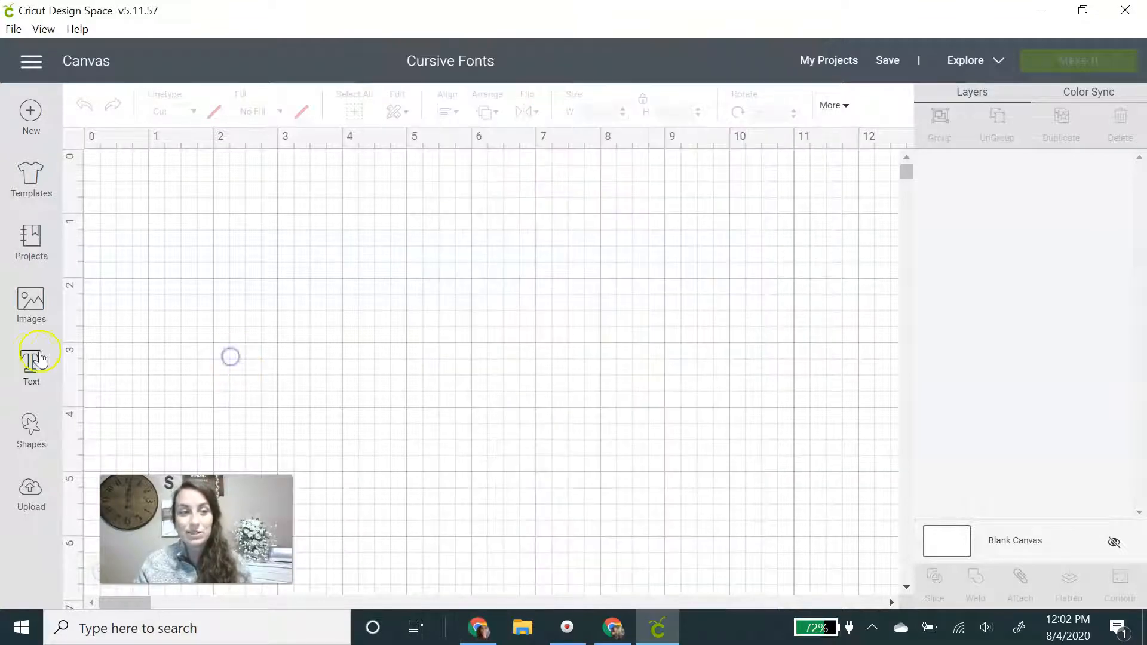
pyautogui.click(31, 363)
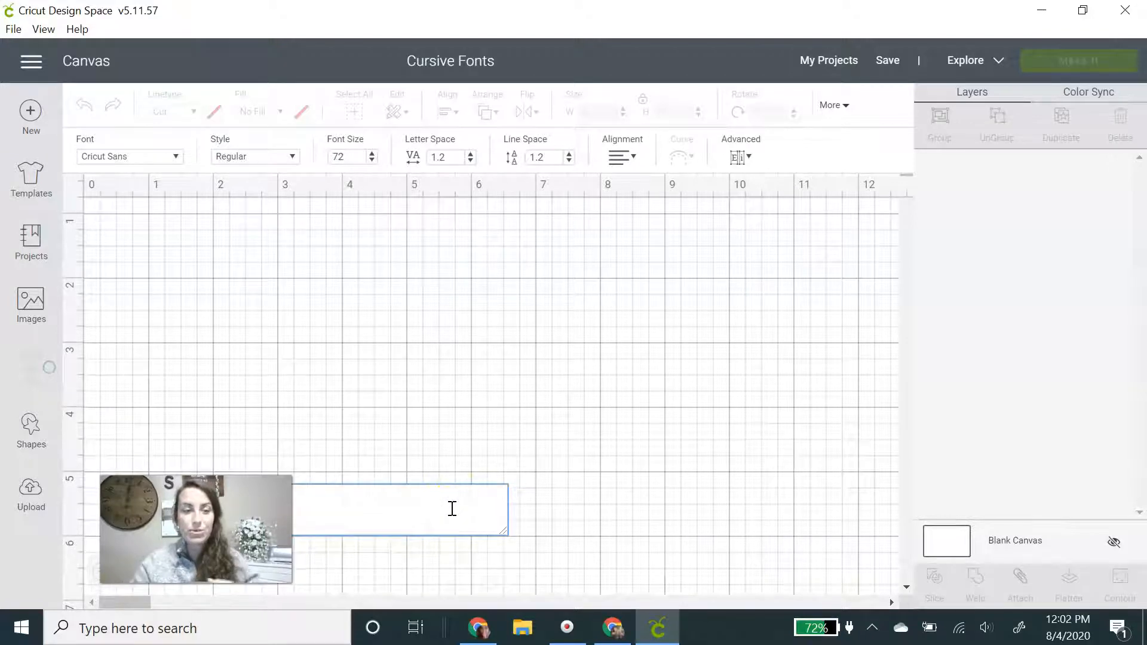
pyautogui.write('welcome')
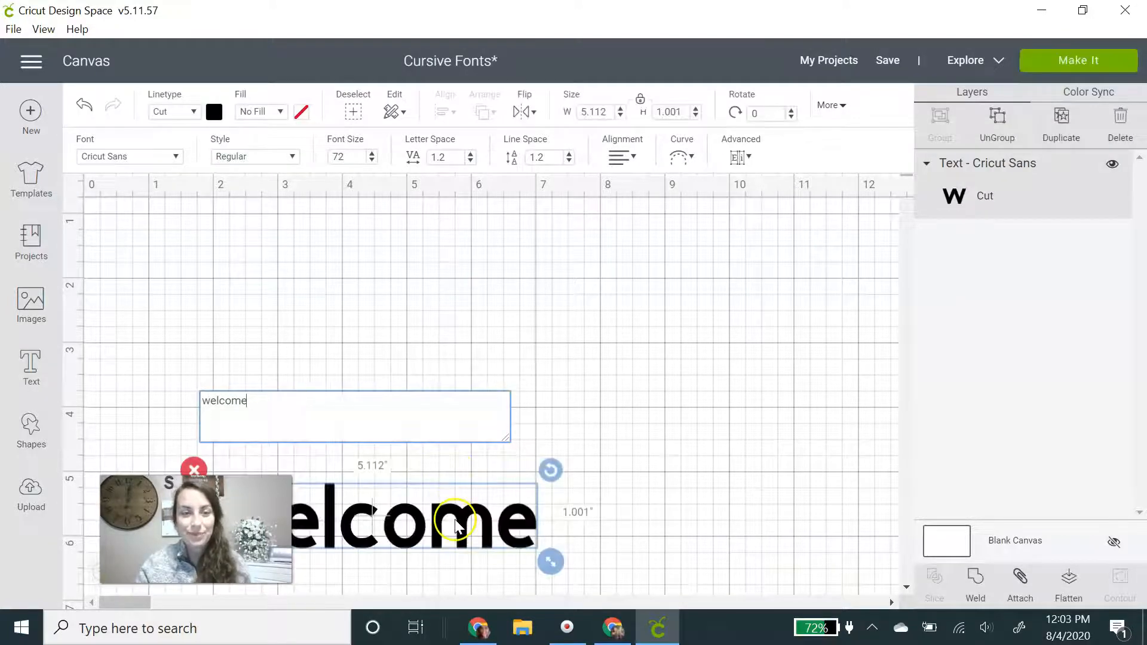
# - Move the "welcome" text to the upper part of the canvas and enlarge it to about 7.74 by 1.52 inches
pyautogui.click(461, 519)
pyautogui.moveTo(461, 519); pyautogui.dragTo(486, 271)
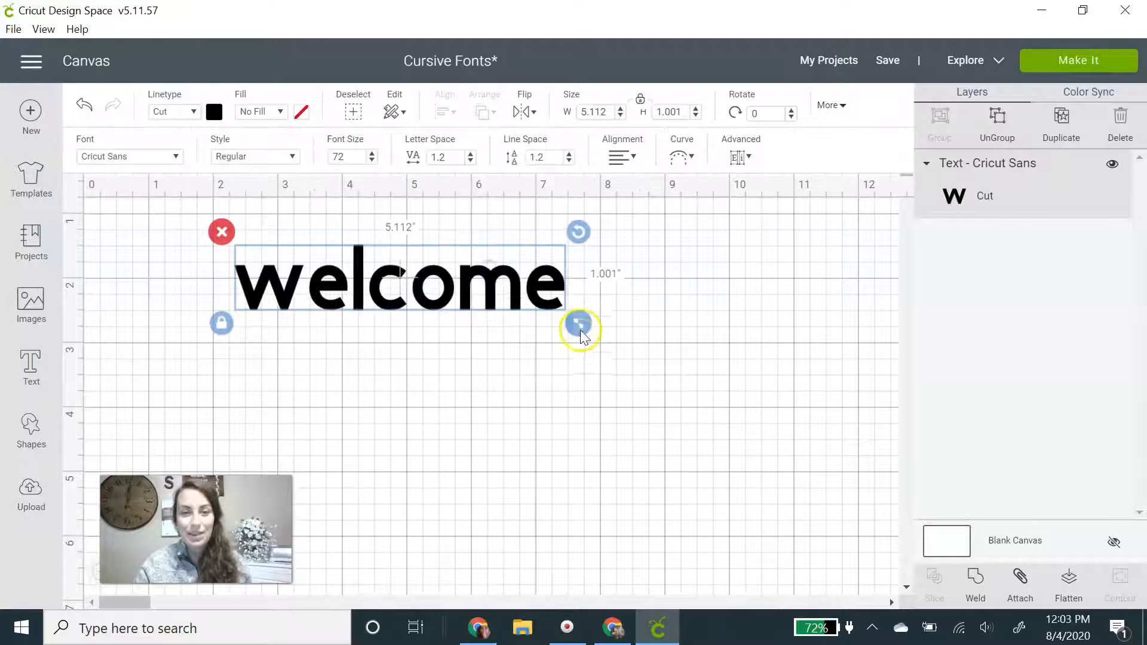
pyautogui.moveTo(678, 391); pyautogui.dragTo(758, 433)
pyautogui.moveTo(615, 290); pyautogui.dragTo(637, 299)
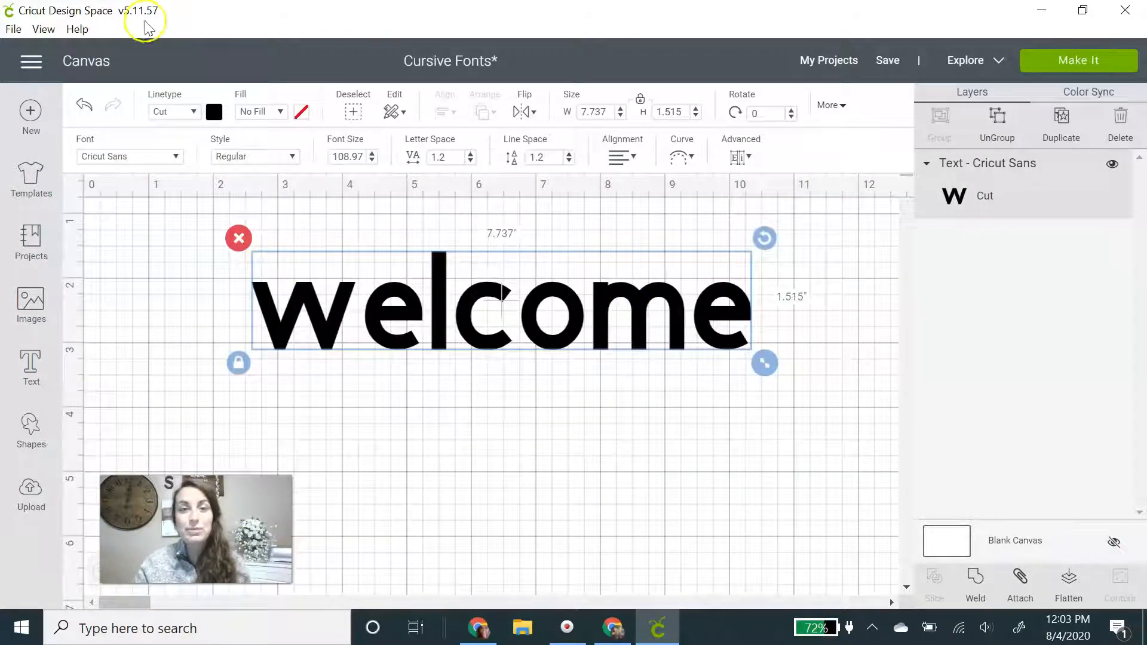
# - Filter the font list for the "welcome" text to exclude fonts that need downloading, and browse the remaining fonts
pyautogui.click(177, 158)
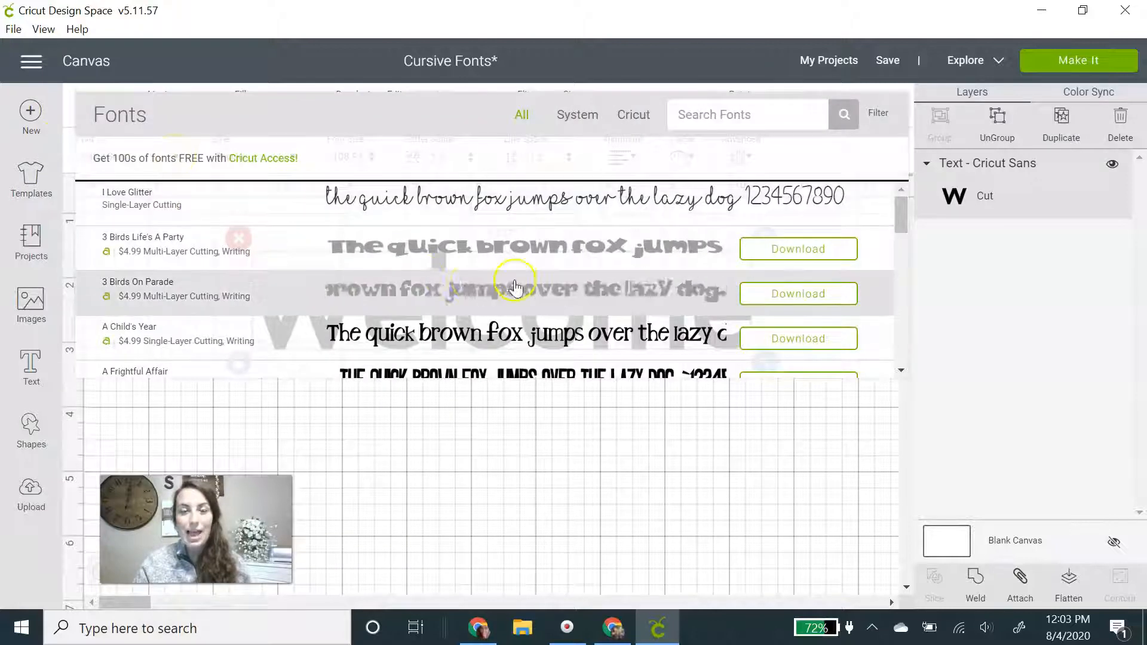
pyautogui.click(879, 114)
pyautogui.click(750, 158)
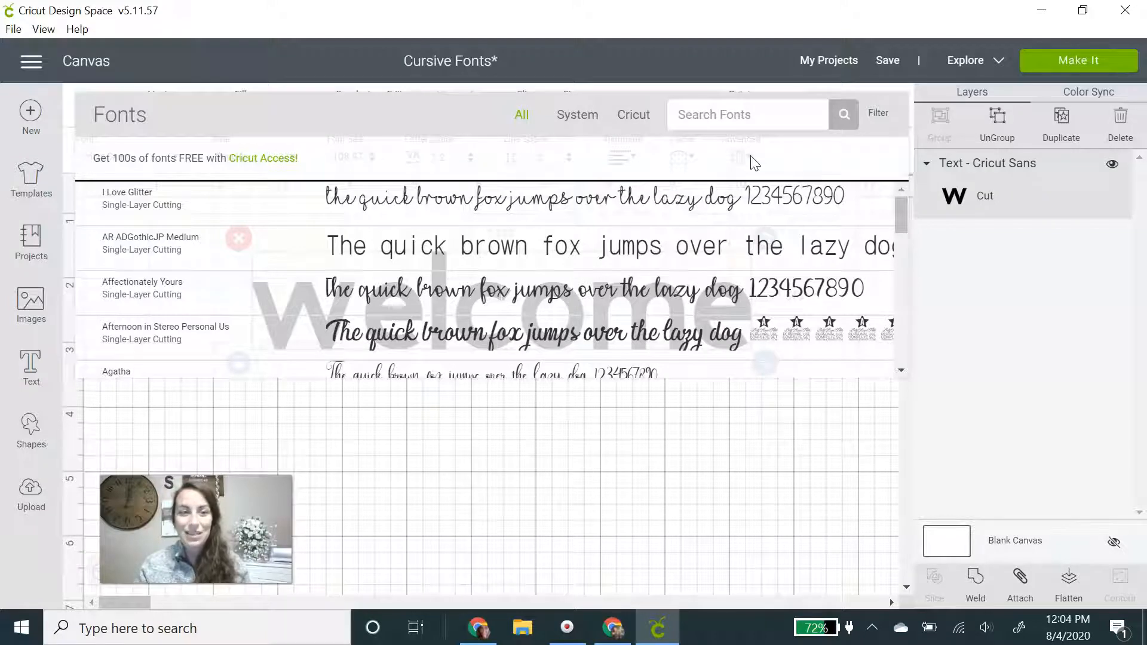
pyautogui.scroll(-8, 702, 263)
pyautogui.scroll(-5, 703, 272)
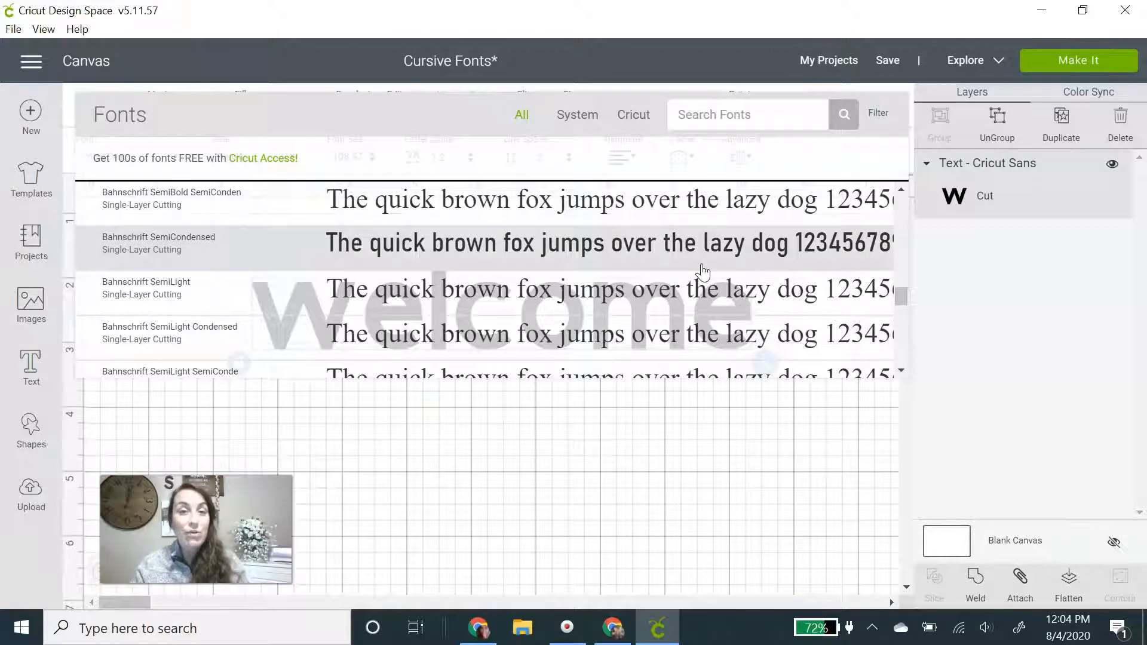
pyautogui.scroll(-2, 703, 269)
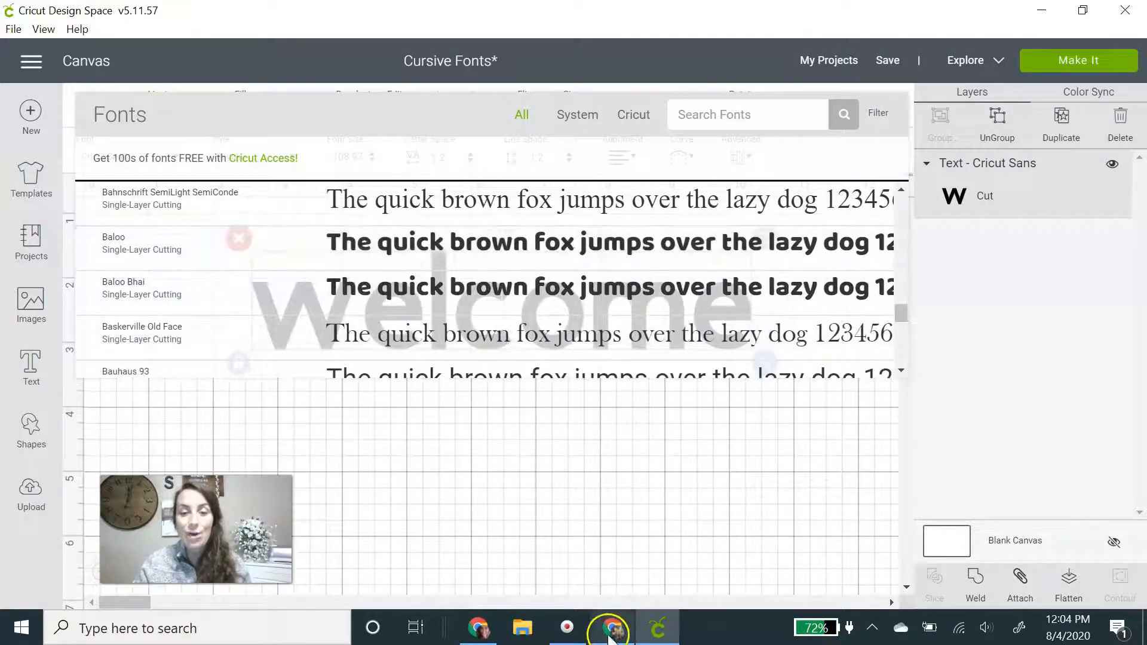
# - Switch to Chrome, go back to the "free fonts" search results and open the 1001 Free Fonts website
pyautogui.click(611, 627)
pyautogui.click(17, 47)
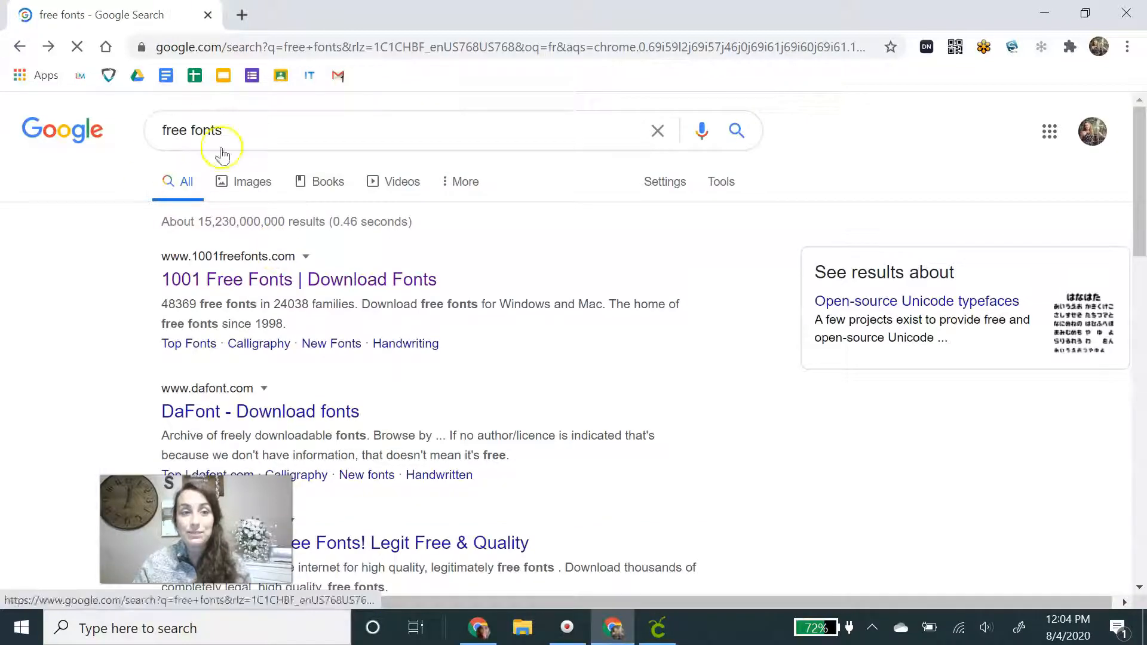
pyautogui.click(317, 286)
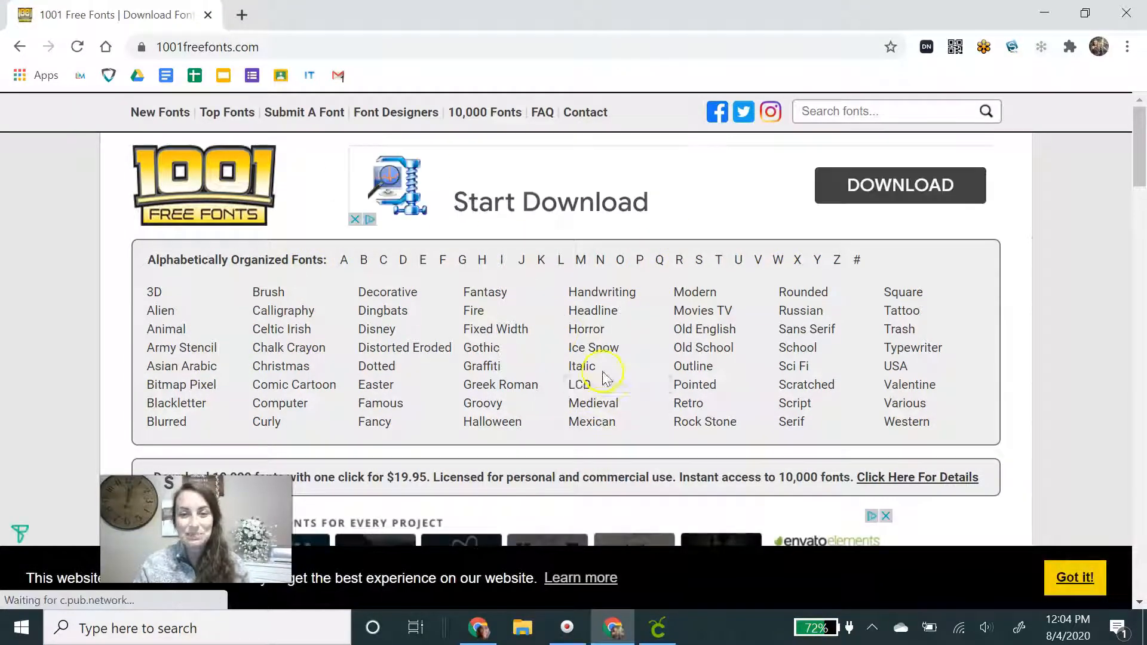
# - Examine the first page of new fonts on 1001 Free Fonts for cursive and script styles
pyautogui.scroll(-9, 475, 287)
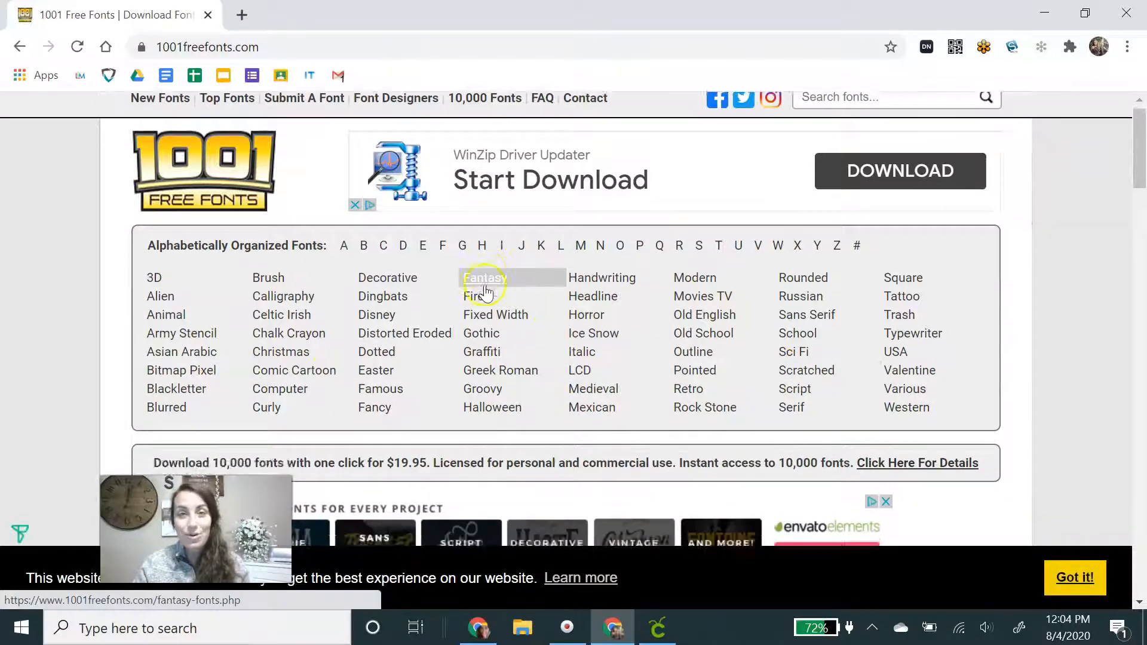
pyautogui.scroll(-1, 718, 349)
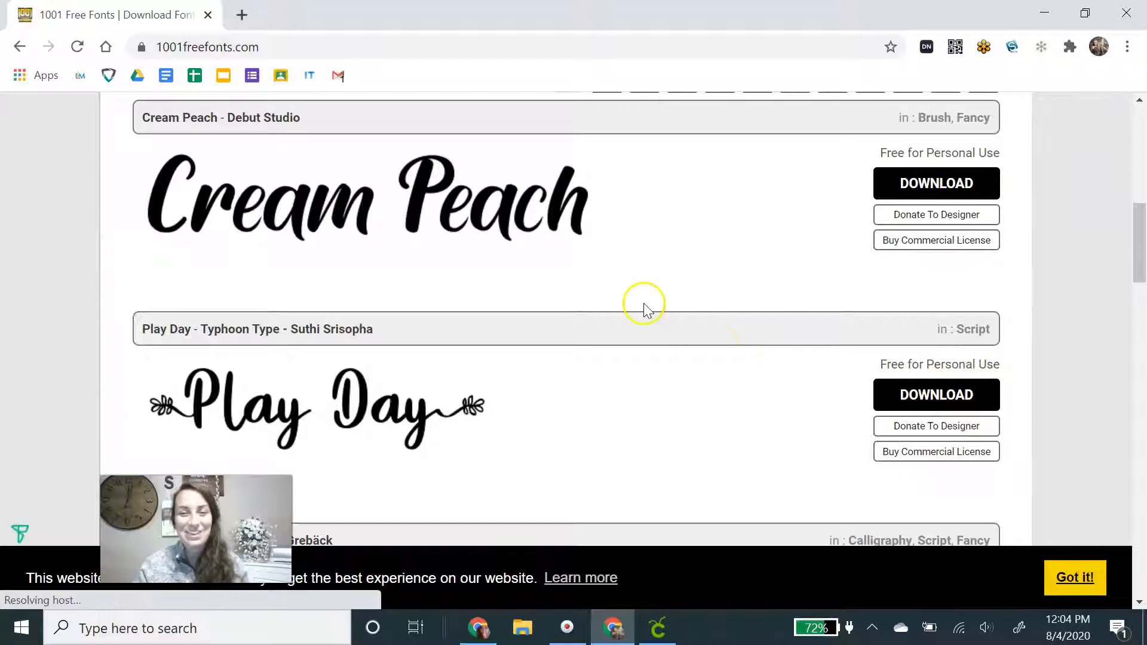
pyautogui.scroll(-4, 643, 305)
pyautogui.scroll(-7, 644, 304)
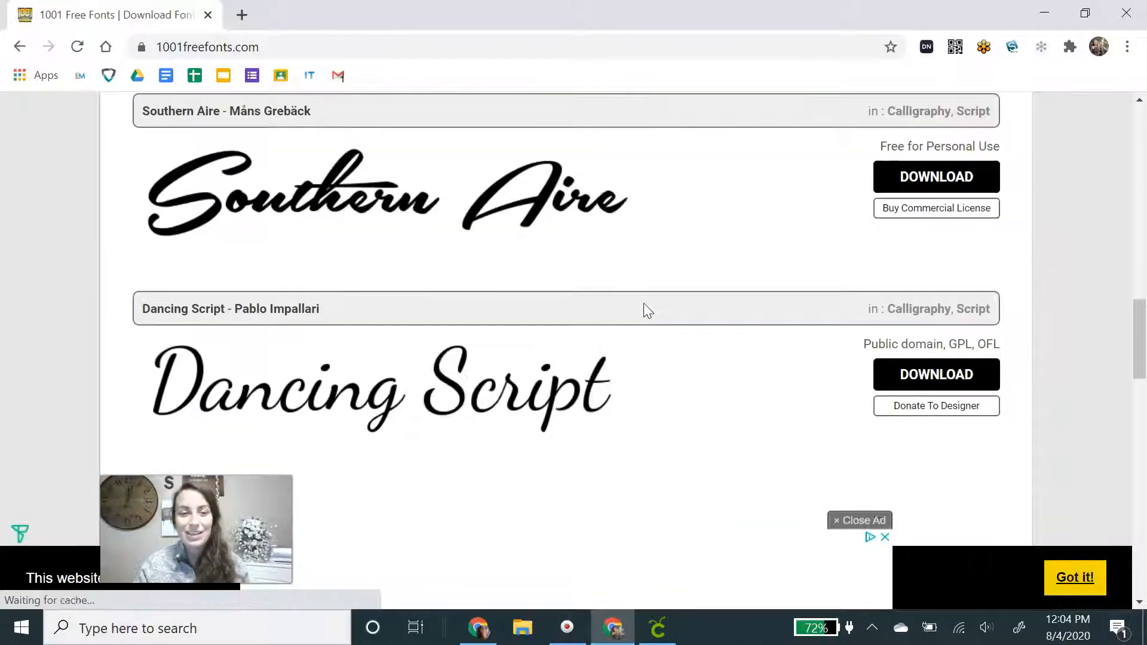
pyautogui.scroll(-9, 646, 310)
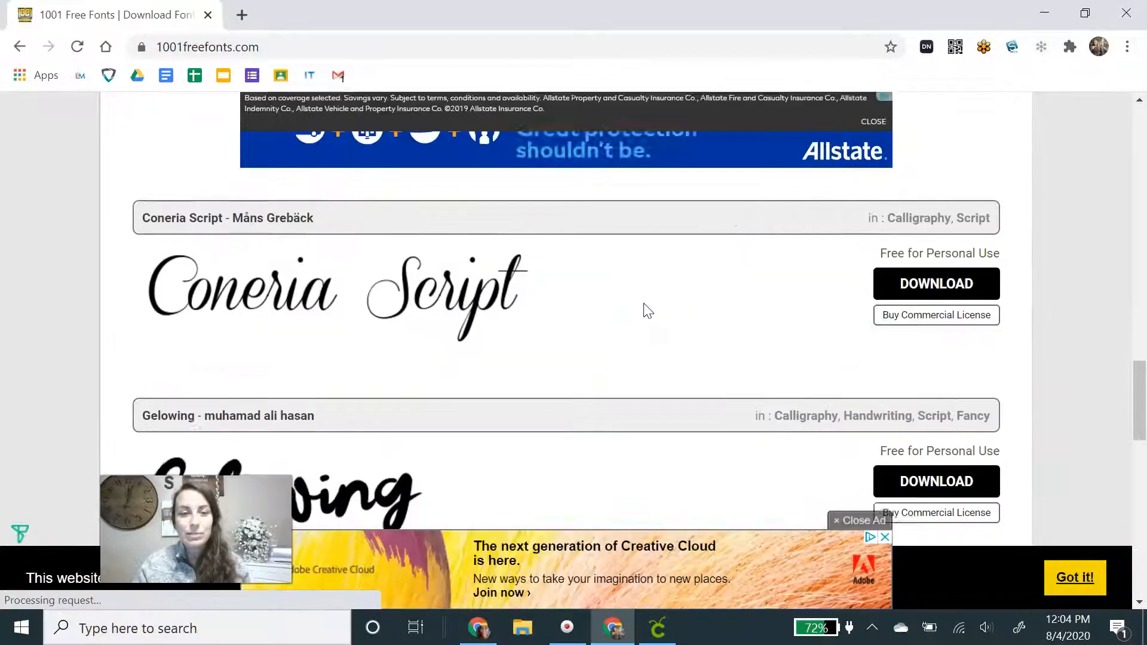
pyautogui.scroll(-9, 645, 311)
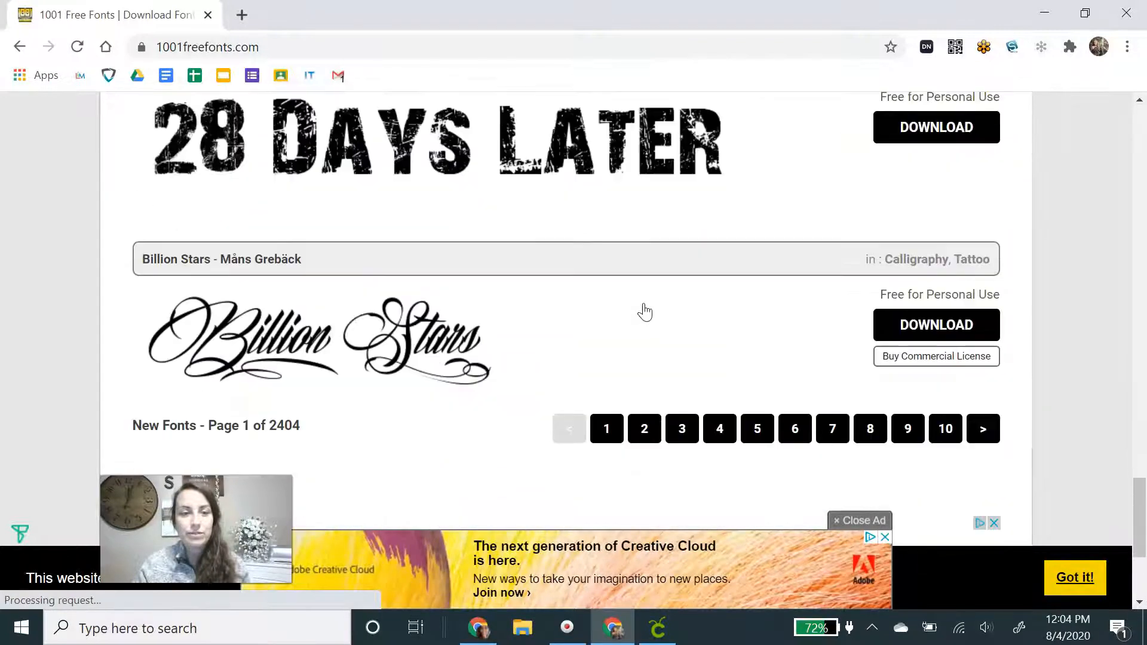
pyautogui.scroll(15, 645, 311)
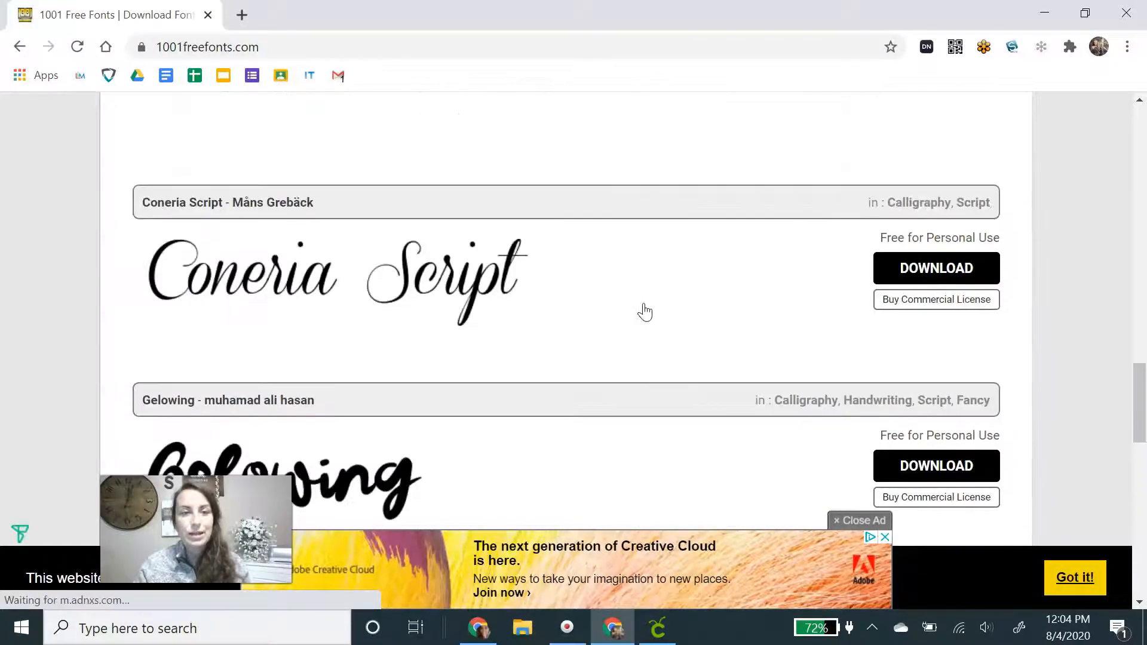
pyautogui.scroll(12, 644, 307)
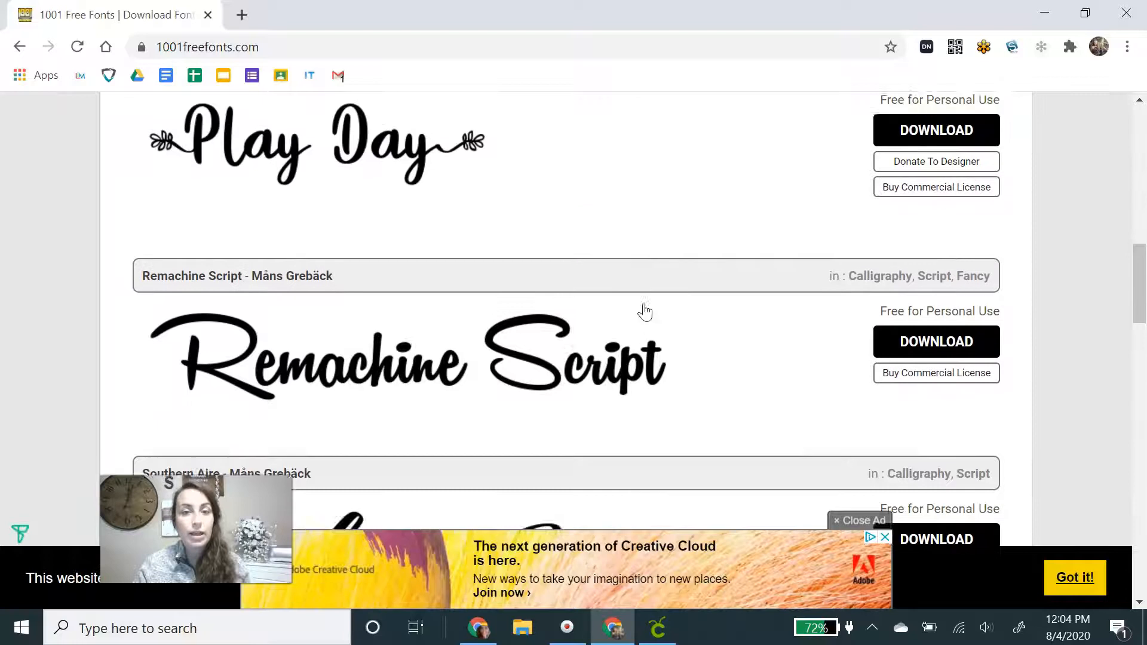
pyautogui.click(456, 309)
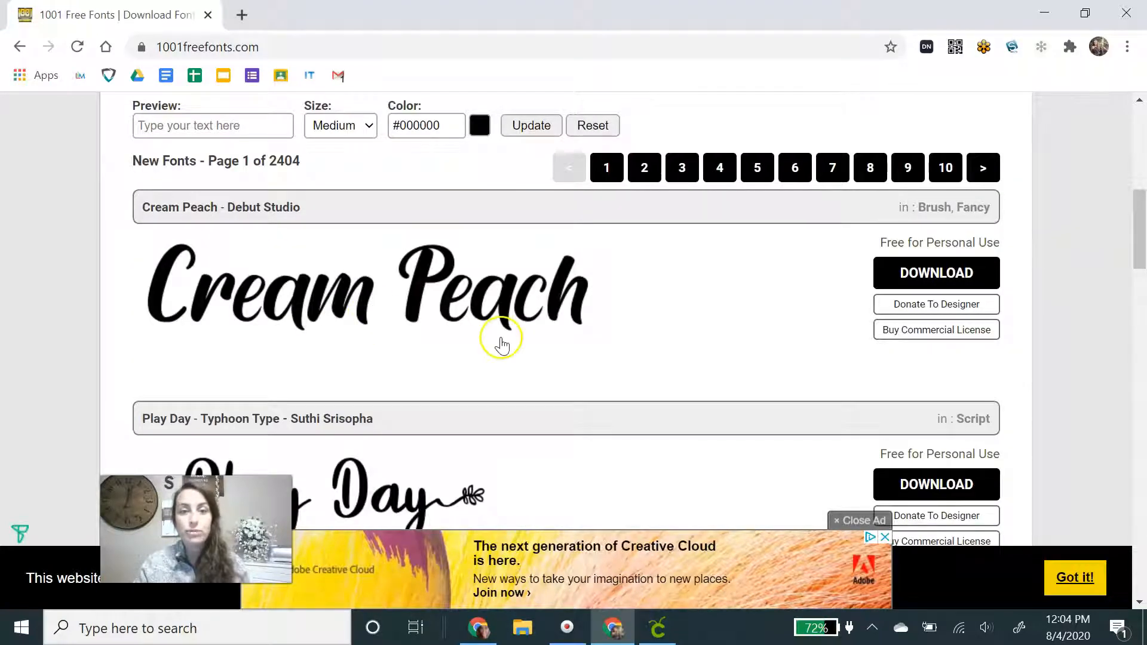
pyautogui.scroll(-5, 596, 311)
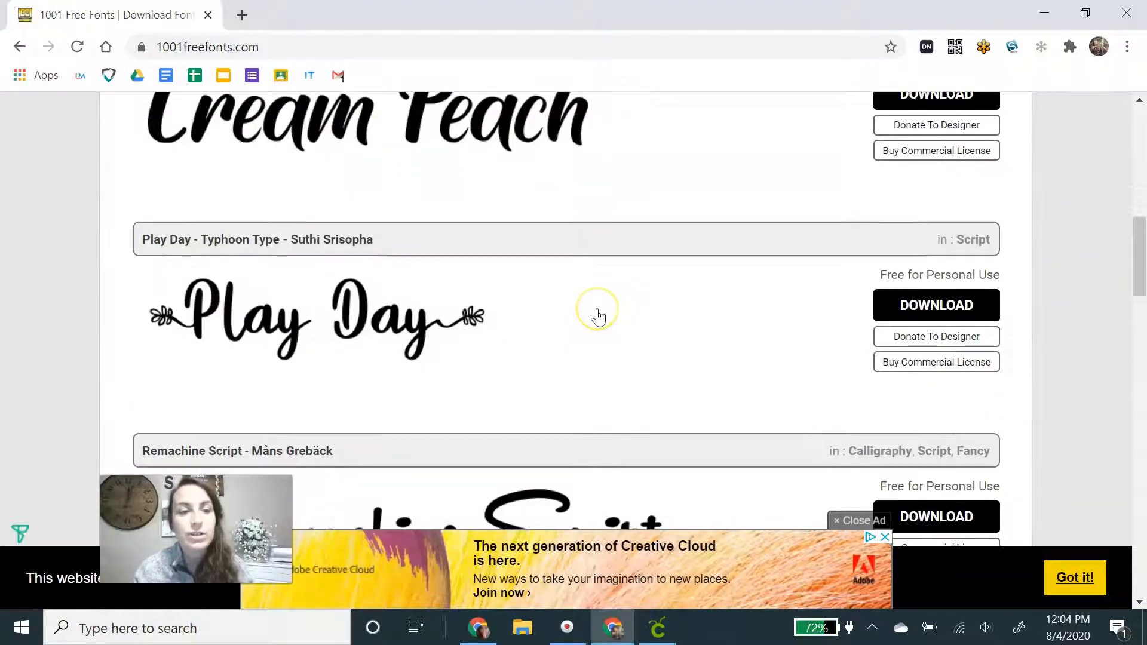
pyautogui.scroll(-6, 597, 318)
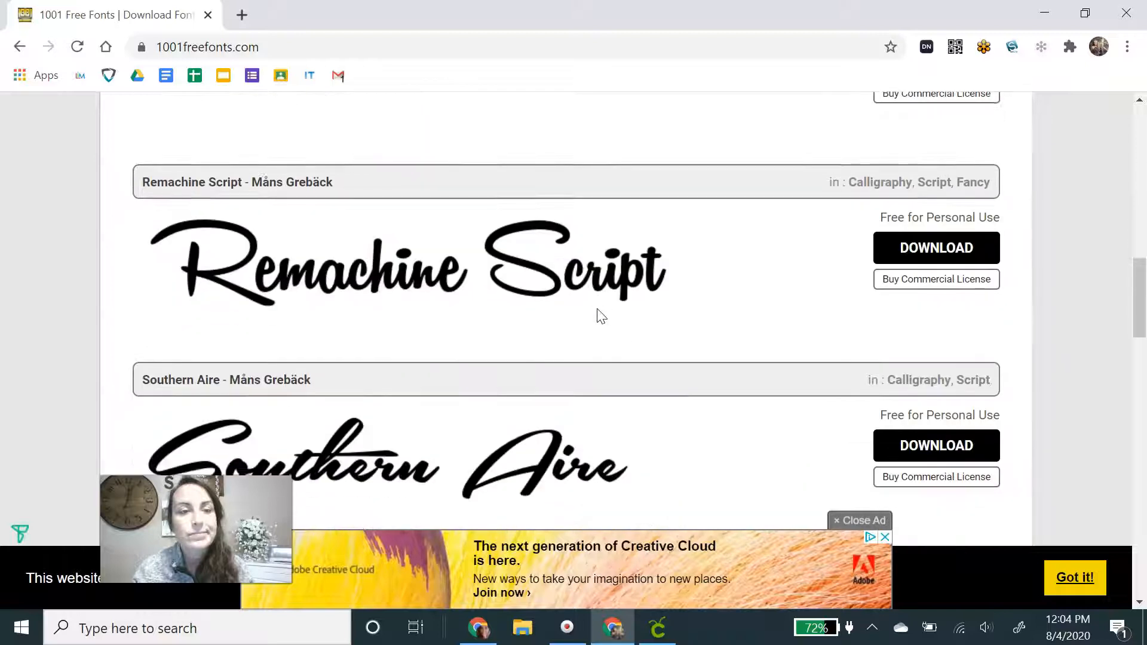
pyautogui.scroll(-9, 598, 317)
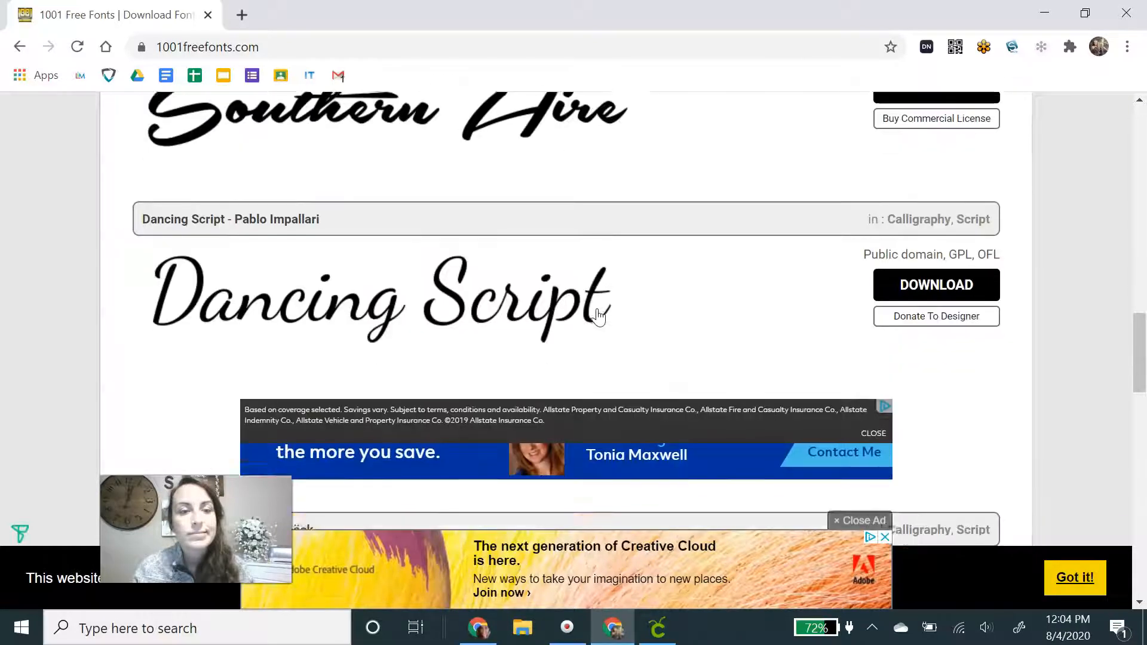
pyautogui.scroll(-13, 604, 315)
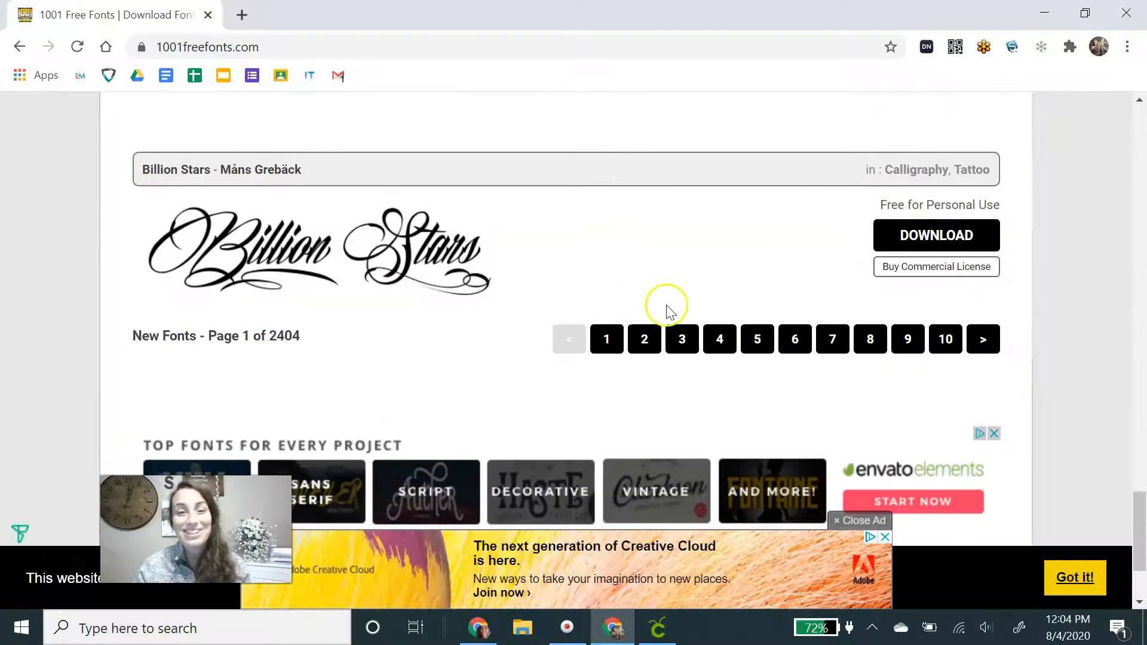
# - Open page 2 of the new fonts and look through its script and handwriting fonts
pyautogui.click(641, 345)
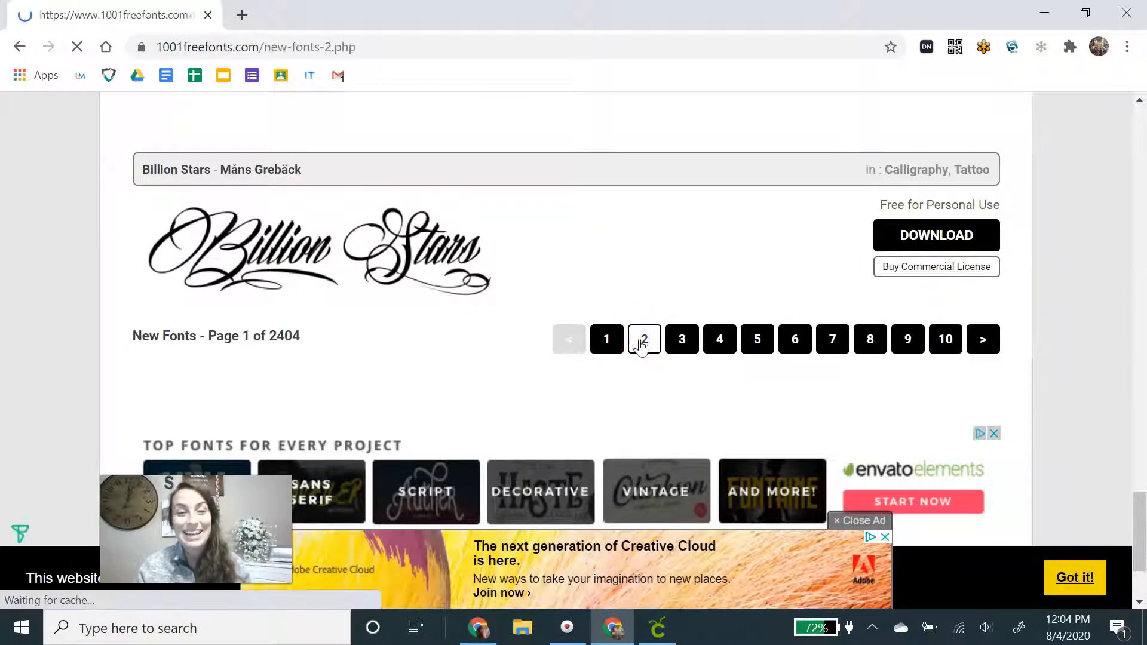
pyautogui.scroll(-7, 653, 307)
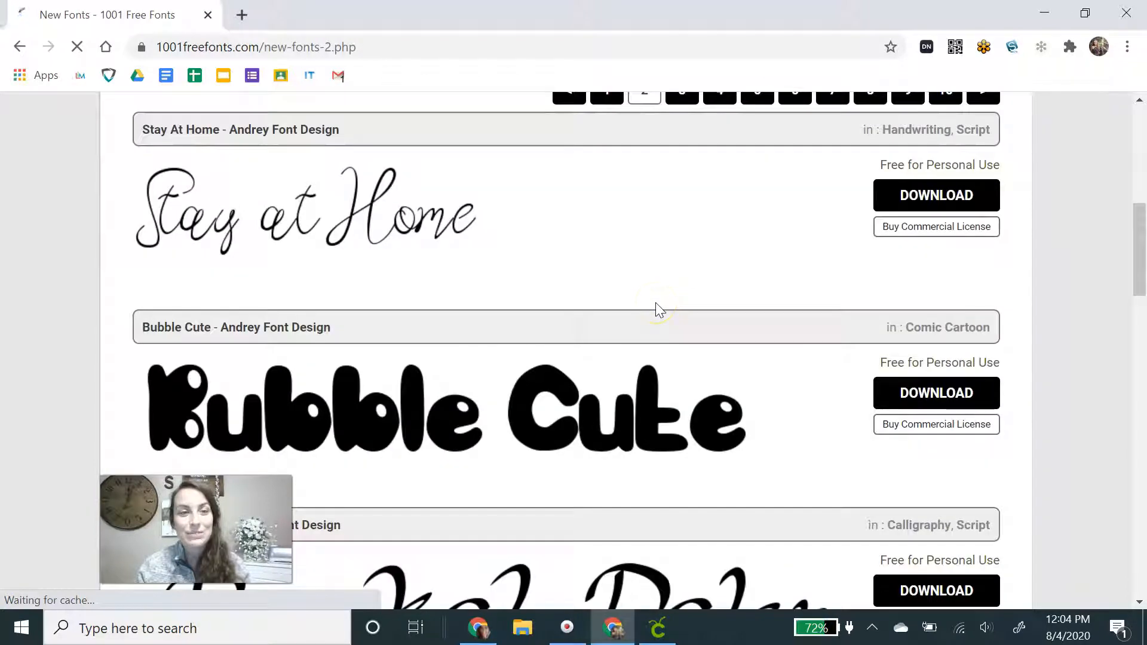
pyautogui.scroll(-3, 691, 243)
pyautogui.scroll(-15, 699, 245)
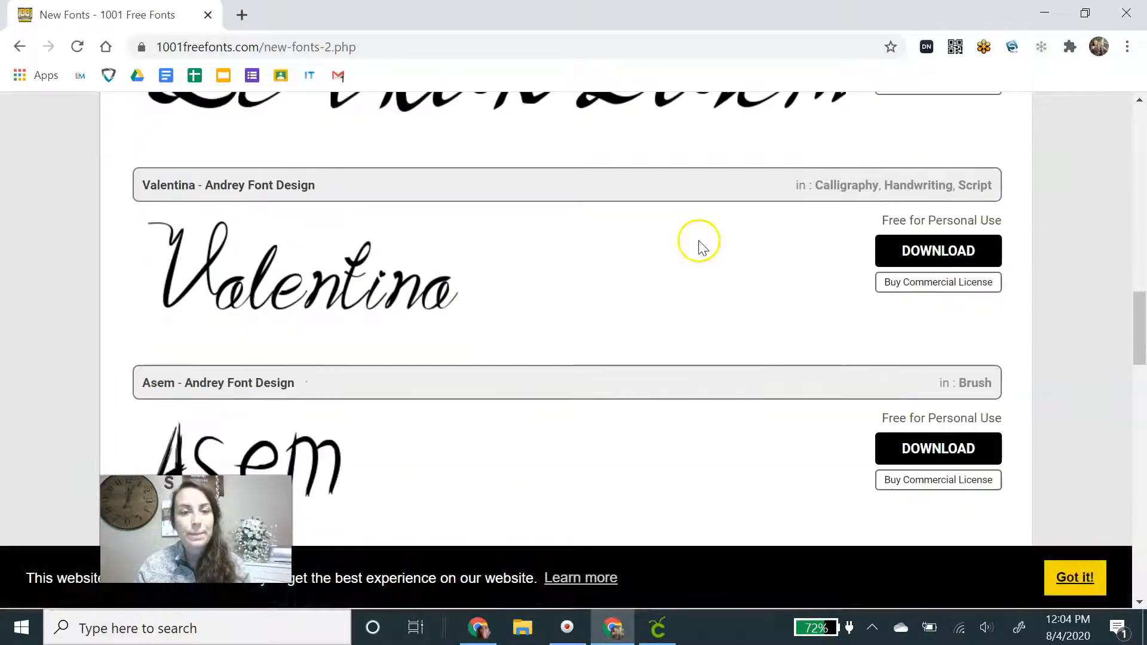
pyautogui.scroll(-10, 700, 248)
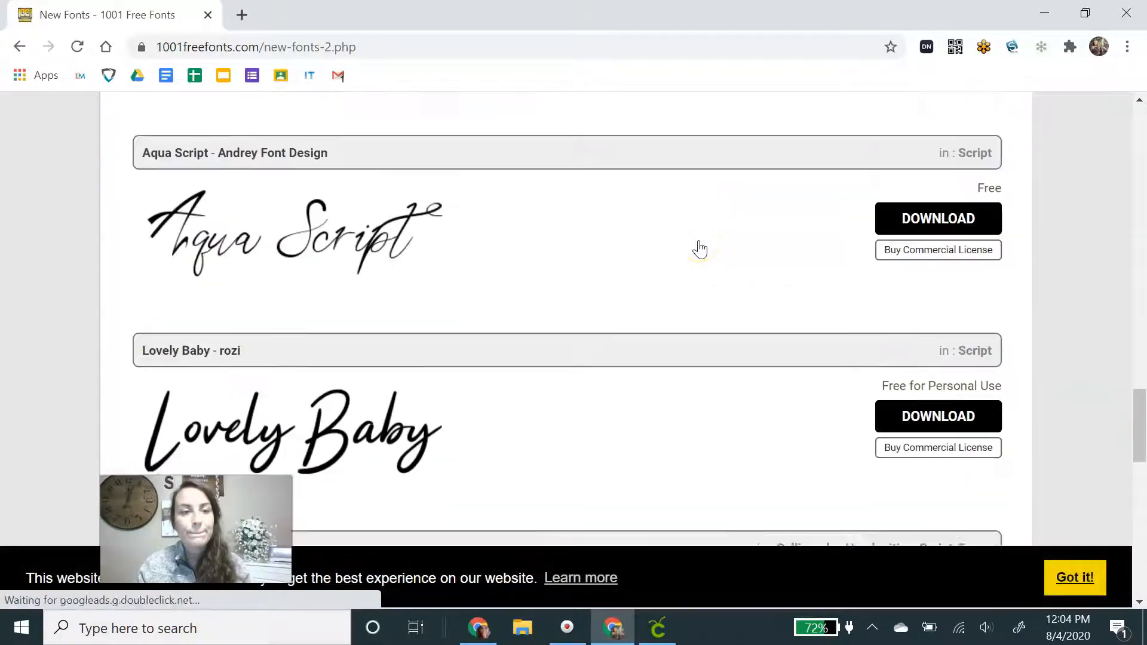
pyautogui.scroll(-3, 702, 248)
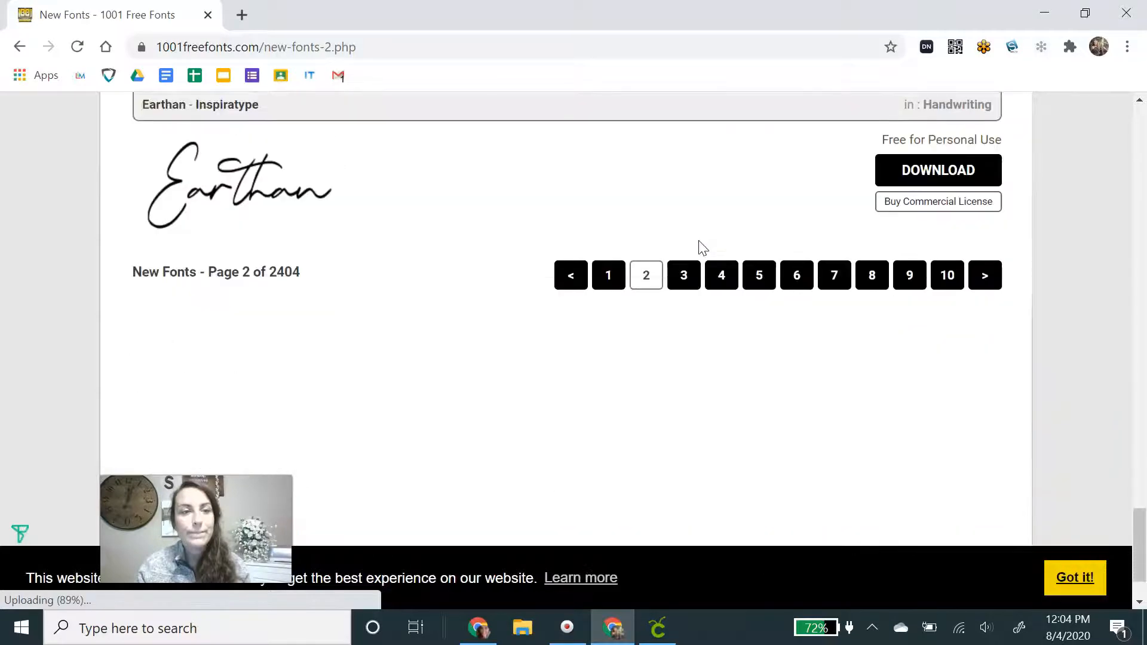
# - Download the free-for-personal-use Stay At Home font from page 2 of the new fonts
pyautogui.scroll(1, 702, 248)
pyautogui.scroll(20, 698, 242)
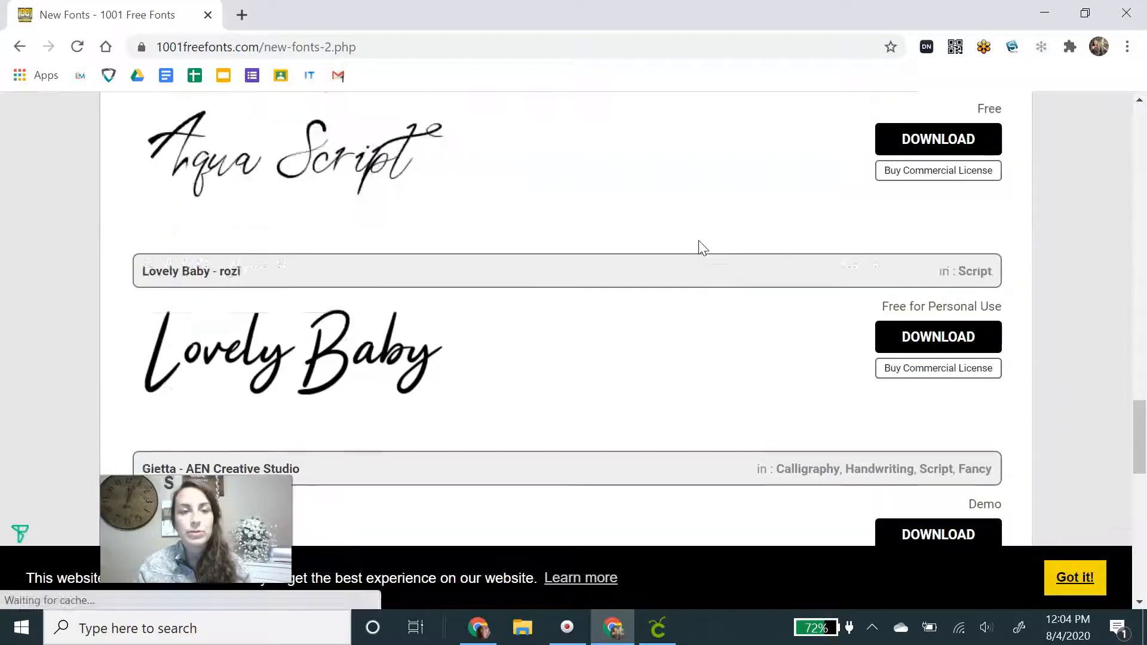
pyautogui.scroll(-6, 700, 250)
pyautogui.scroll(-1, 700, 250)
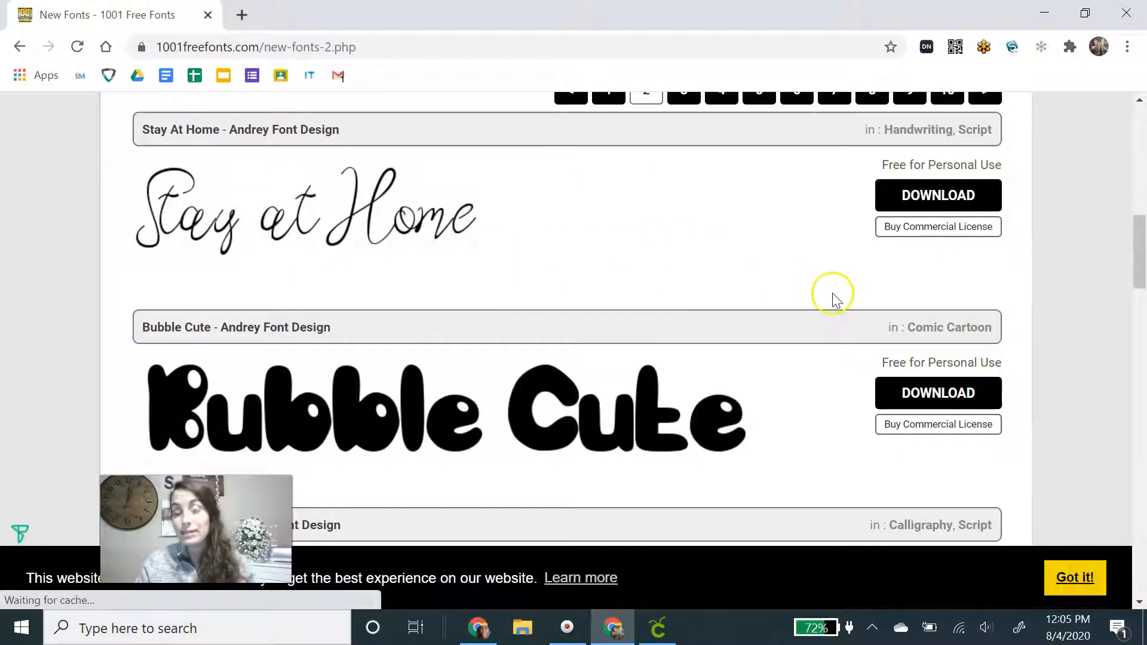
pyautogui.click(946, 189)
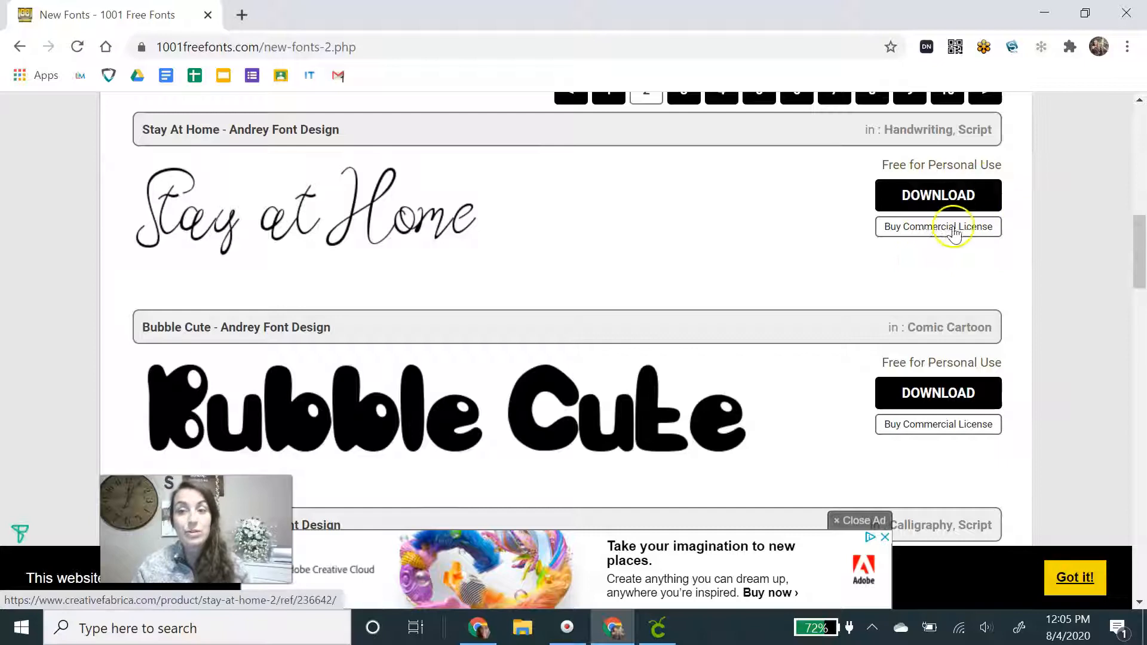
pyautogui.click(926, 205)
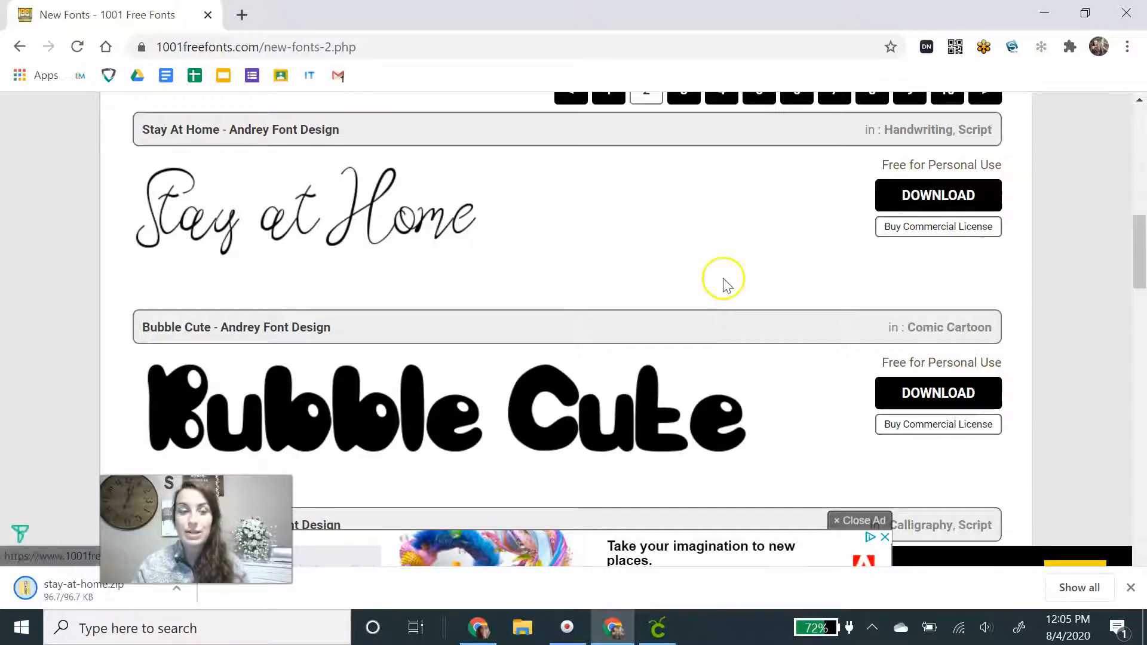
# - Open the downloaded stay-at-home.zip archive, open Stay at Home.ttf from it and install the font
pyautogui.click(75, 589)
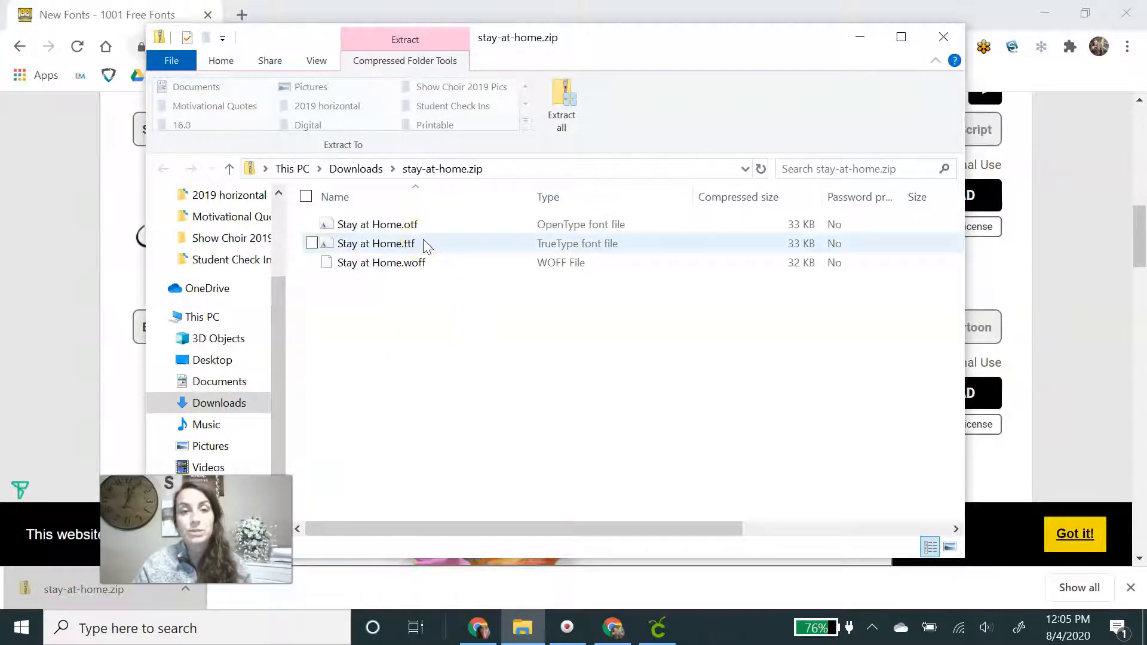
pyautogui.click(434, 250)
pyautogui.doubleClick(432, 247)
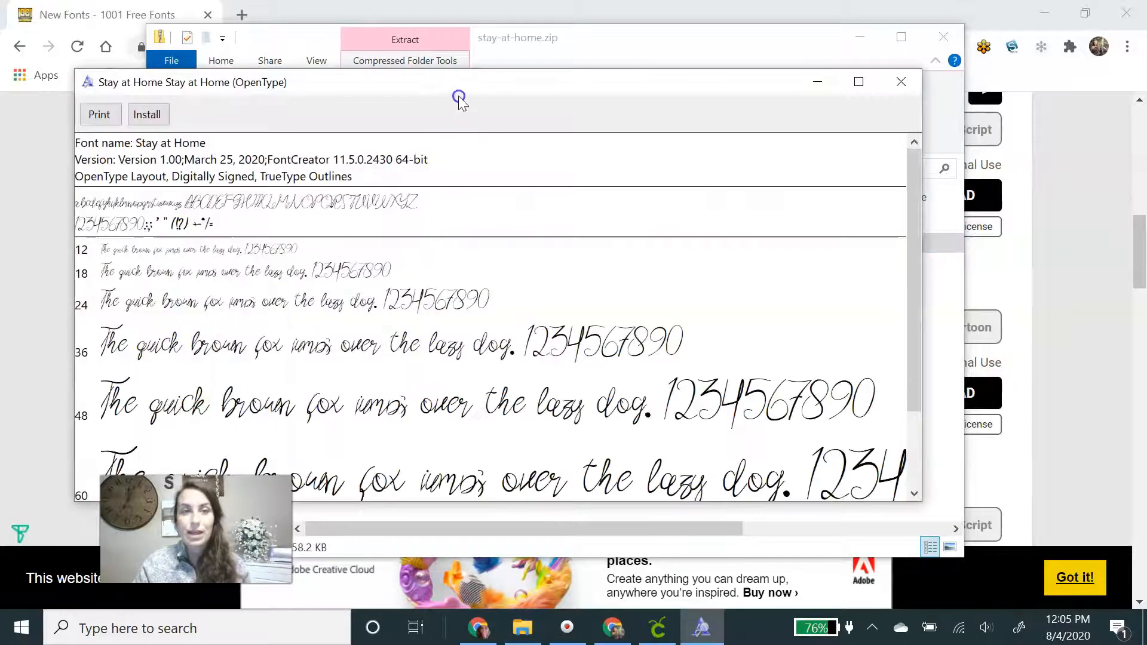
pyautogui.moveTo(518, 90); pyautogui.dragTo(572, 67)
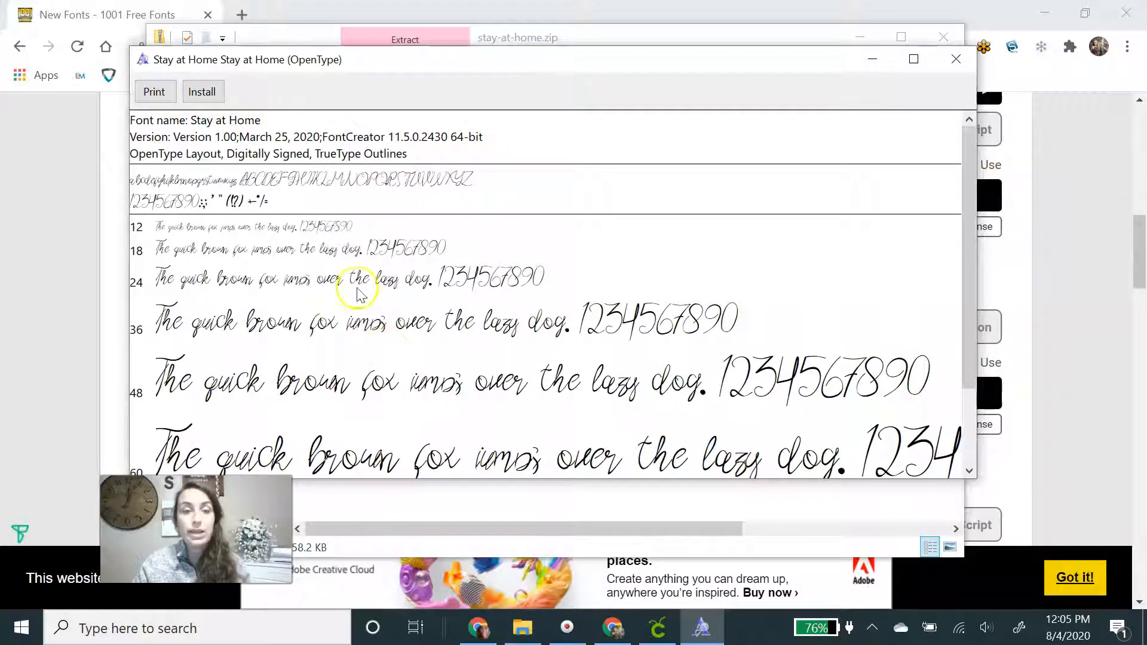
pyautogui.click(206, 93)
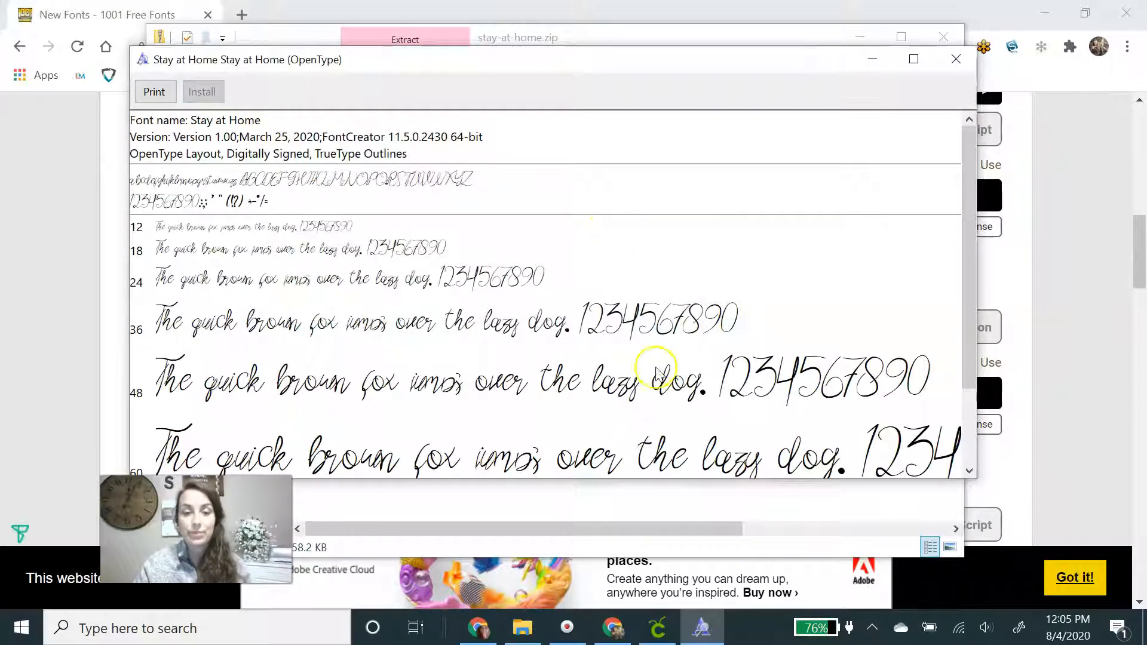
# - Switch to Cricut Design Space and search the font list for "stay at home"
pyautogui.click(656, 627)
pyautogui.moveTo(658, 632)
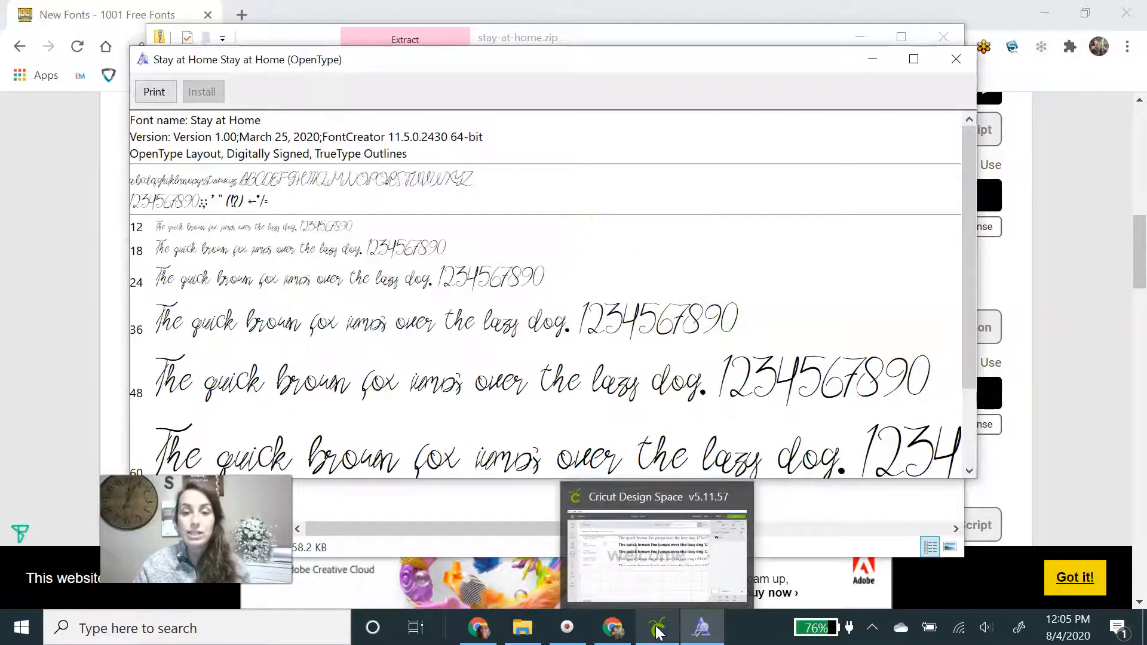
pyautogui.click(524, 469)
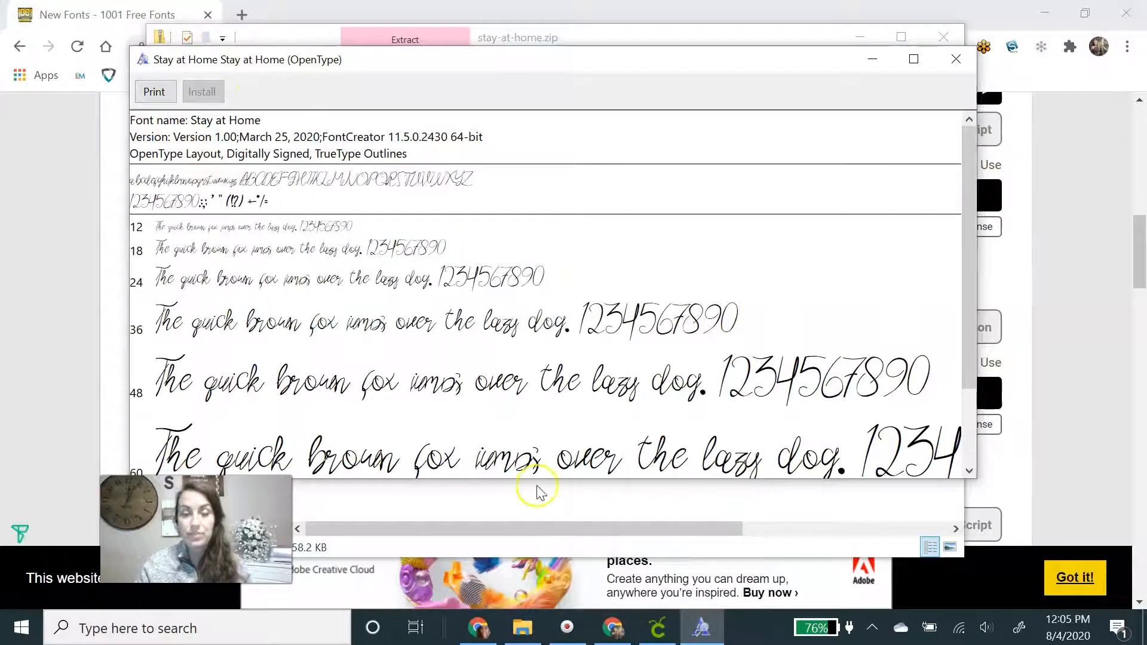
pyautogui.click(657, 627)
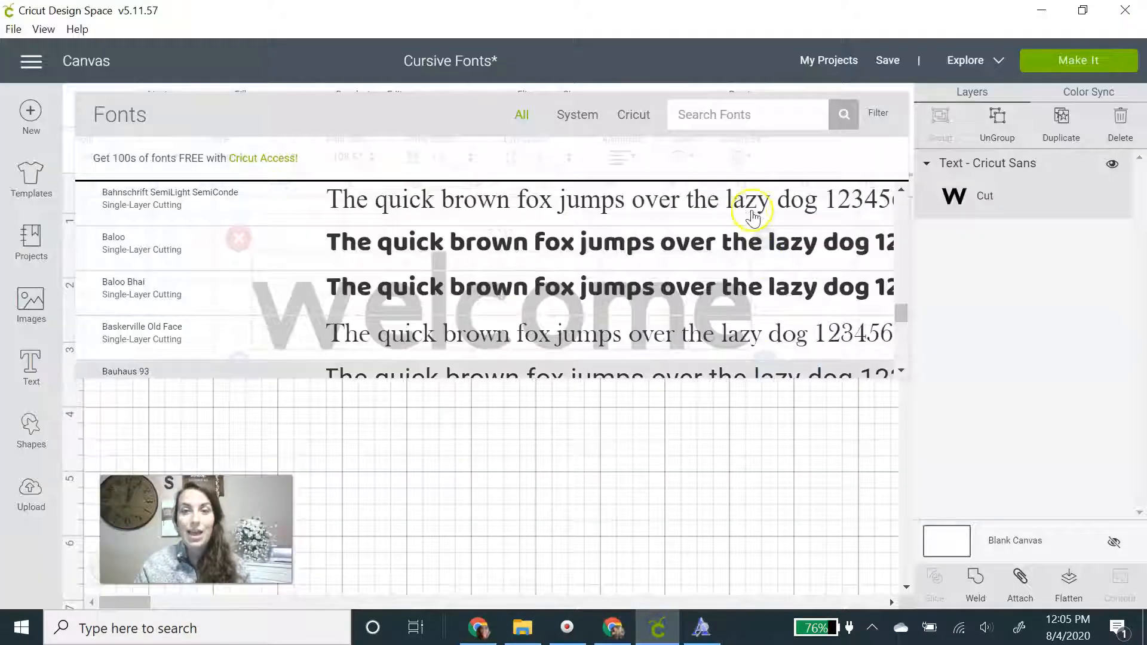
pyautogui.click(729, 115)
pyautogui.write('s')
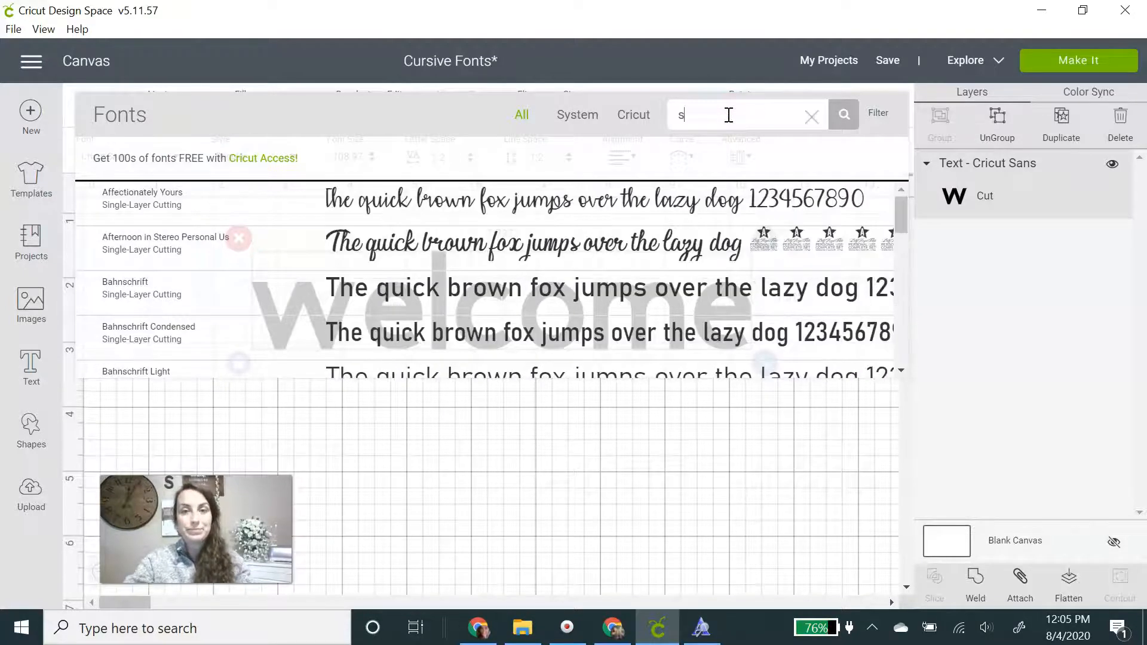
pyautogui.write('tay at home')
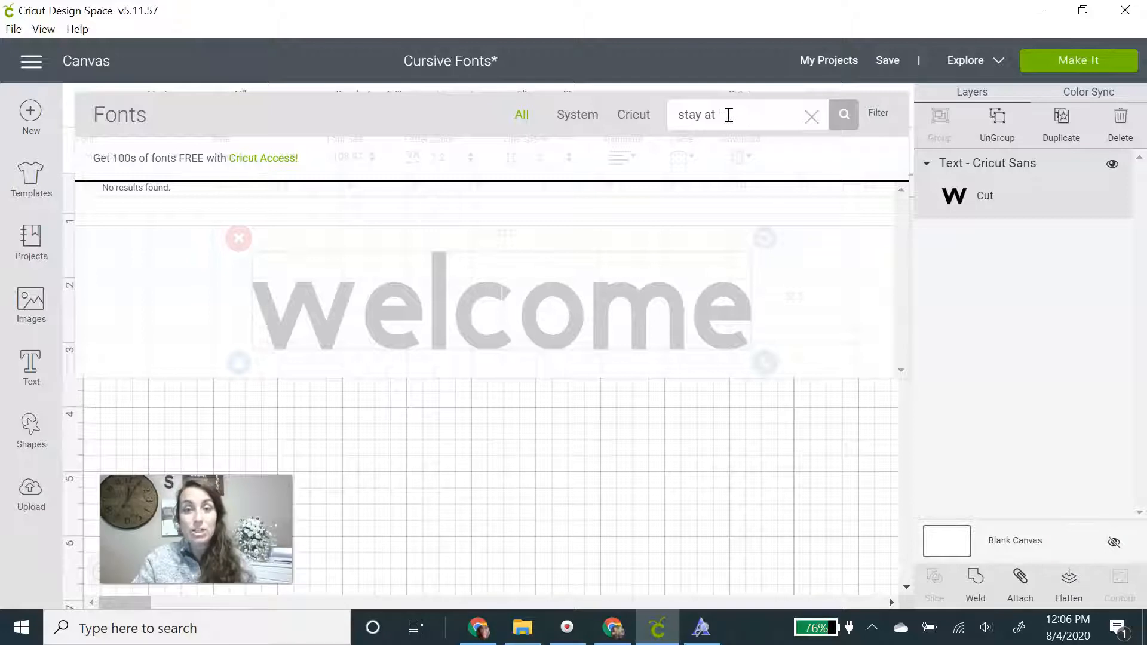
# - Search the fonts for "hello" instead and apply the Hello Daisy font to the "welcome" text
pyautogui.press('BackSpace')
pyautogui.press('BackSpace')
pyautogui.press('BackSpace')
pyautogui.press('BackSpace')
pyautogui.write('h')
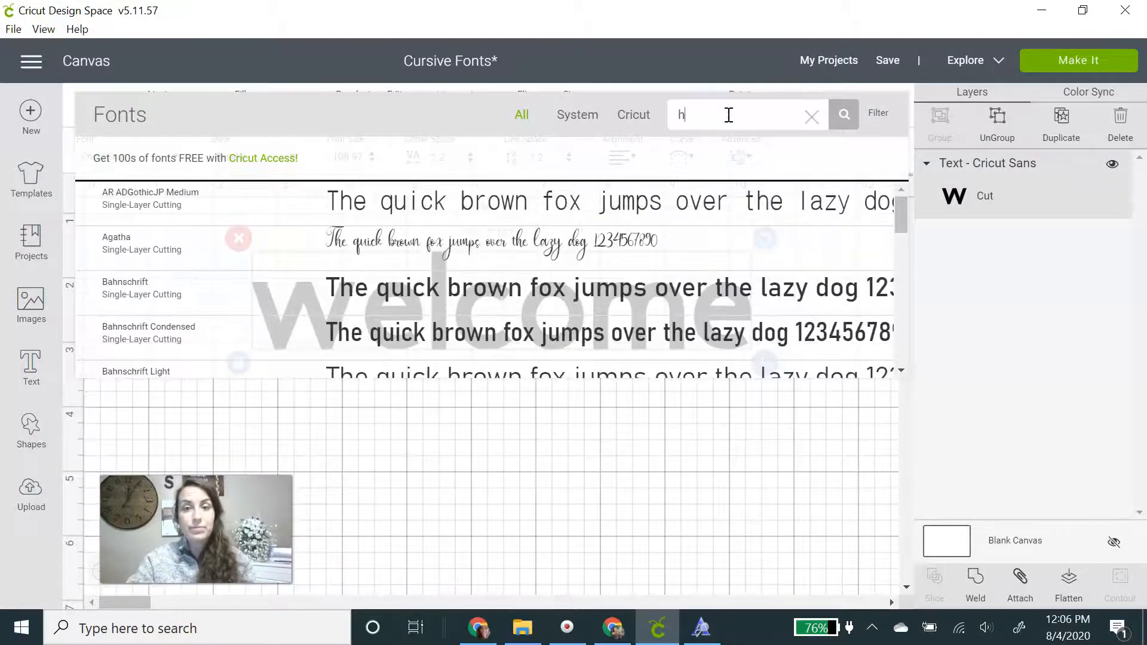
pyautogui.write('ello')
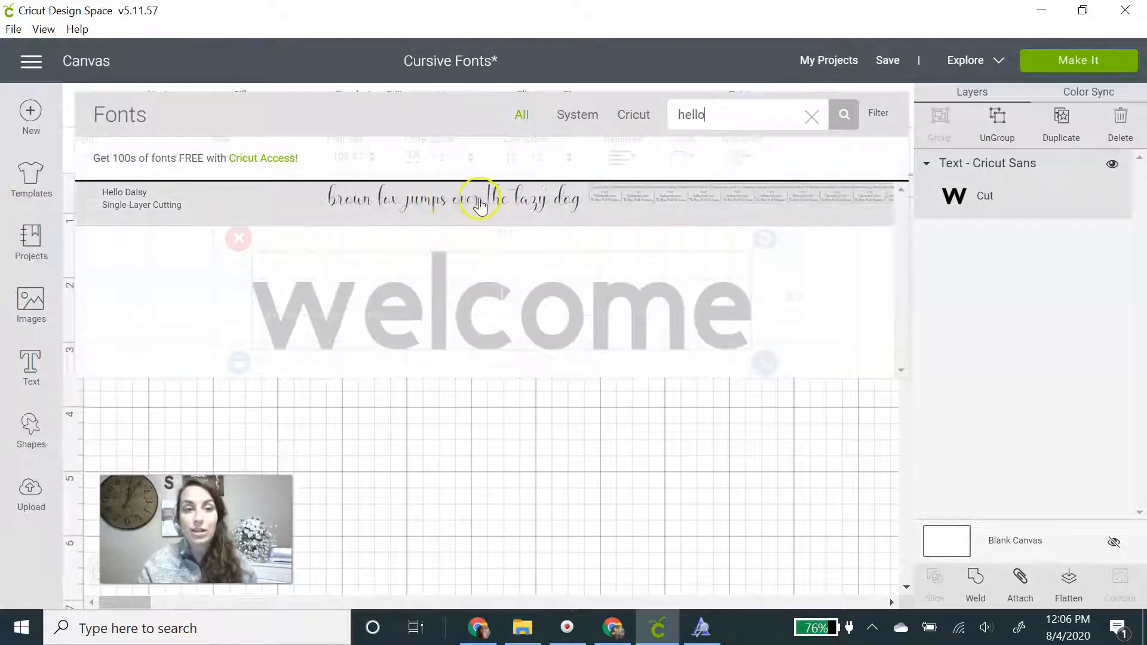
pyautogui.click(480, 203)
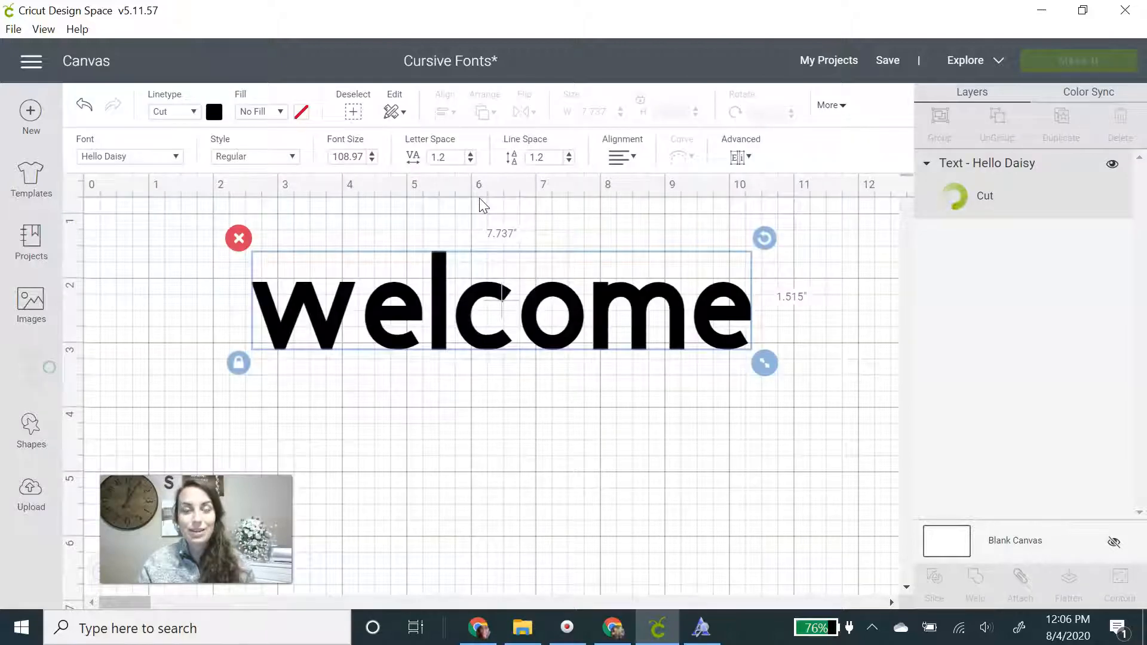
pyautogui.moveTo(548, 342); pyautogui.dragTo(799, 457)
pyautogui.moveTo(634, 357); pyautogui.dragTo(618, 333)
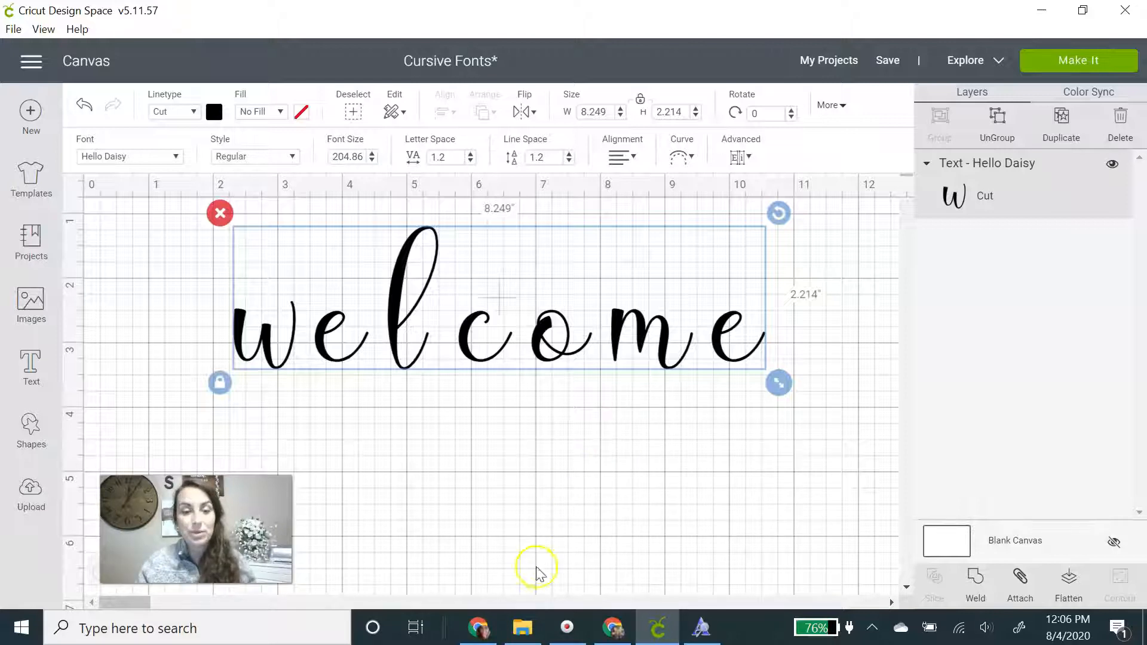
# - Switch to the Google Keep note, check off "Fonts used" and return to Cricut Design Space
pyautogui.click(482, 626)
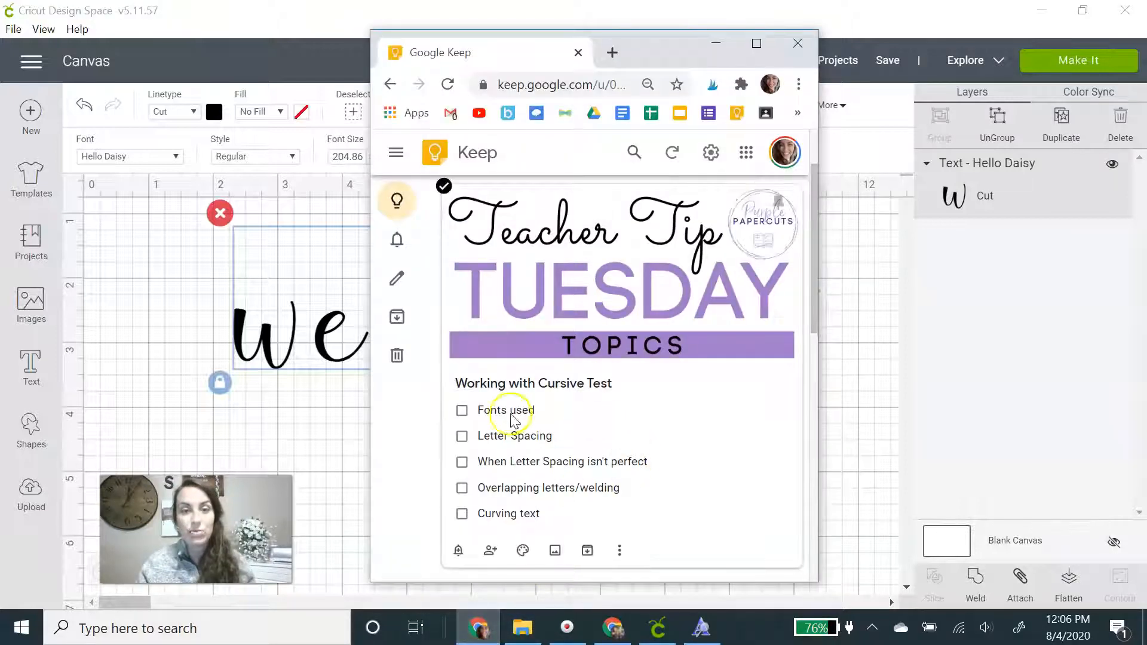
pyautogui.click(462, 411)
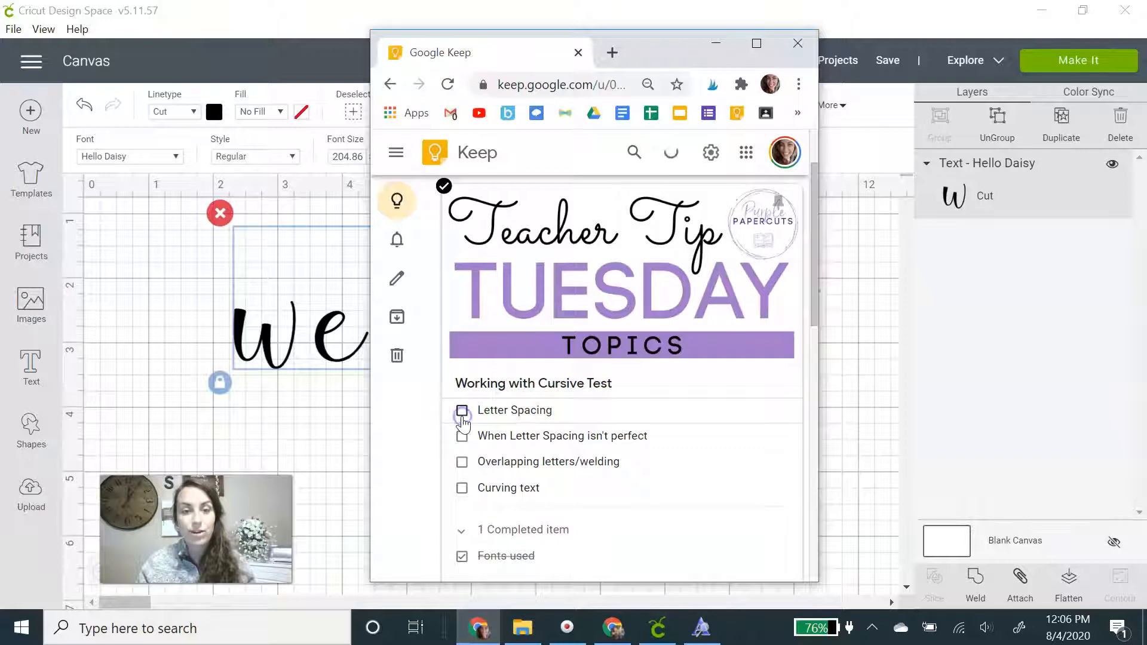
pyautogui.click(344, 476)
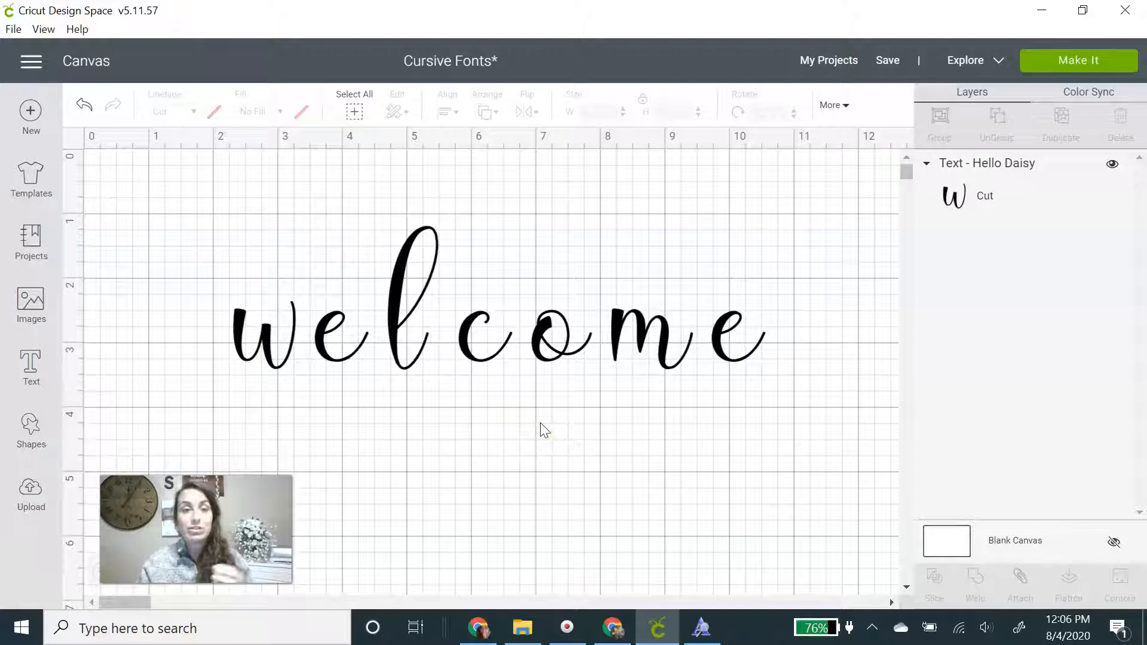
# - Reduce the letter spacing of the "welcome" text to -0.2 and move the word about 1 inch to the right
pyautogui.click(500, 354)
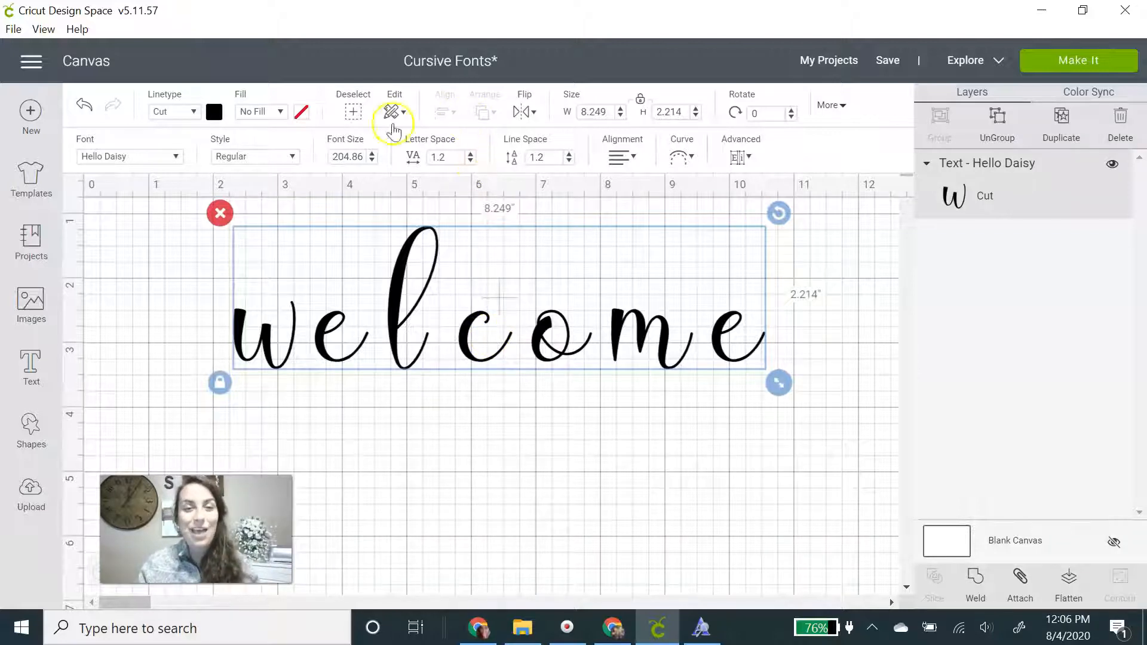
pyautogui.click(470, 162)
pyautogui.click(471, 161)
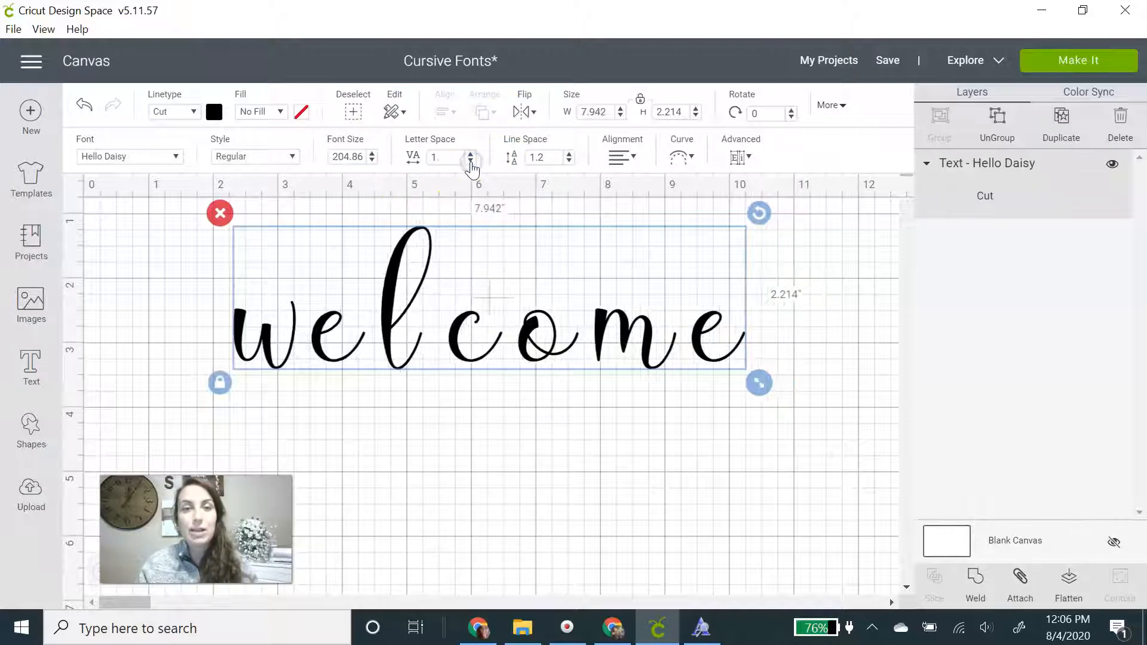
pyautogui.click(471, 161)
pyautogui.click(471, 162)
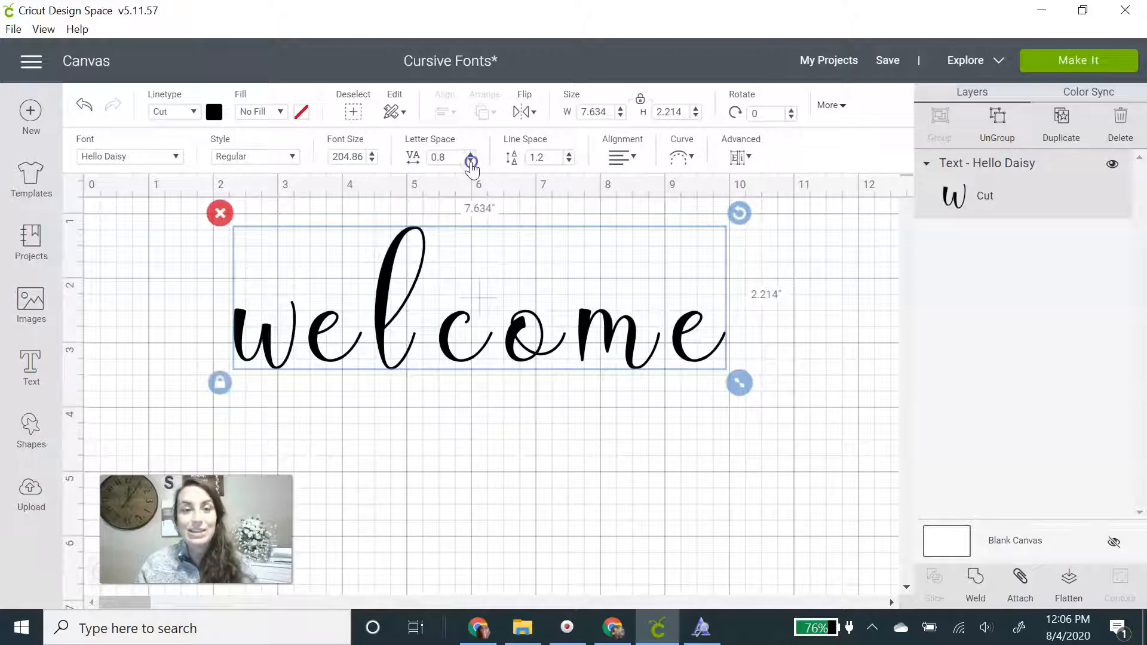
pyautogui.click(470, 161)
pyautogui.click(470, 161)
pyautogui.click(471, 161)
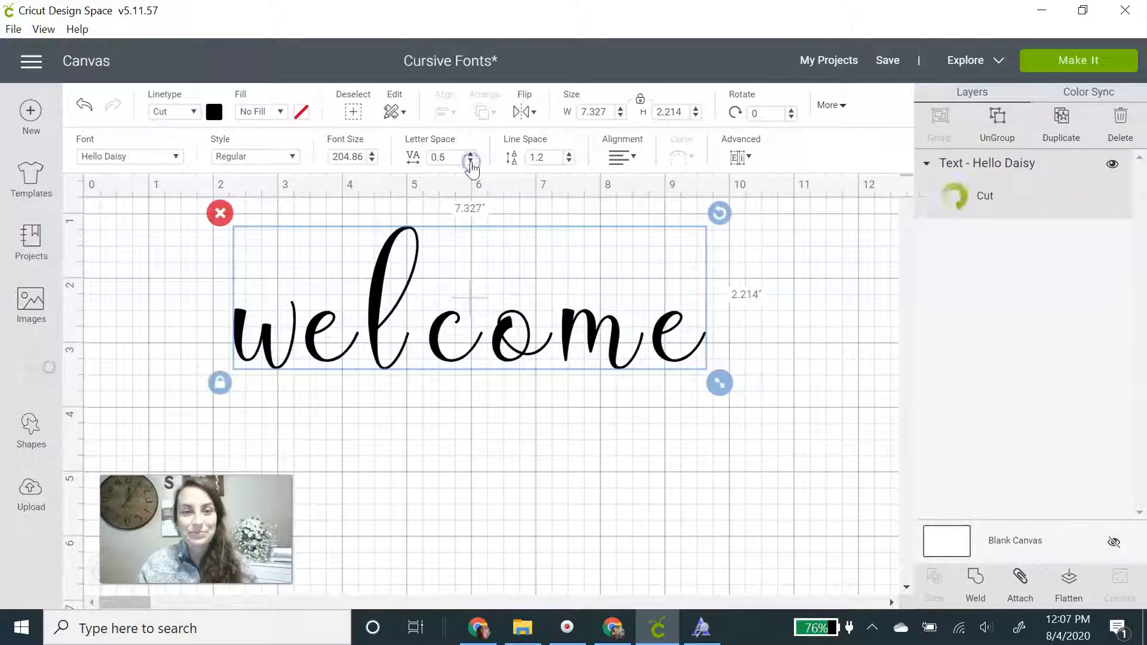
pyautogui.click(471, 161)
pyautogui.click(470, 161)
pyautogui.click(470, 161)
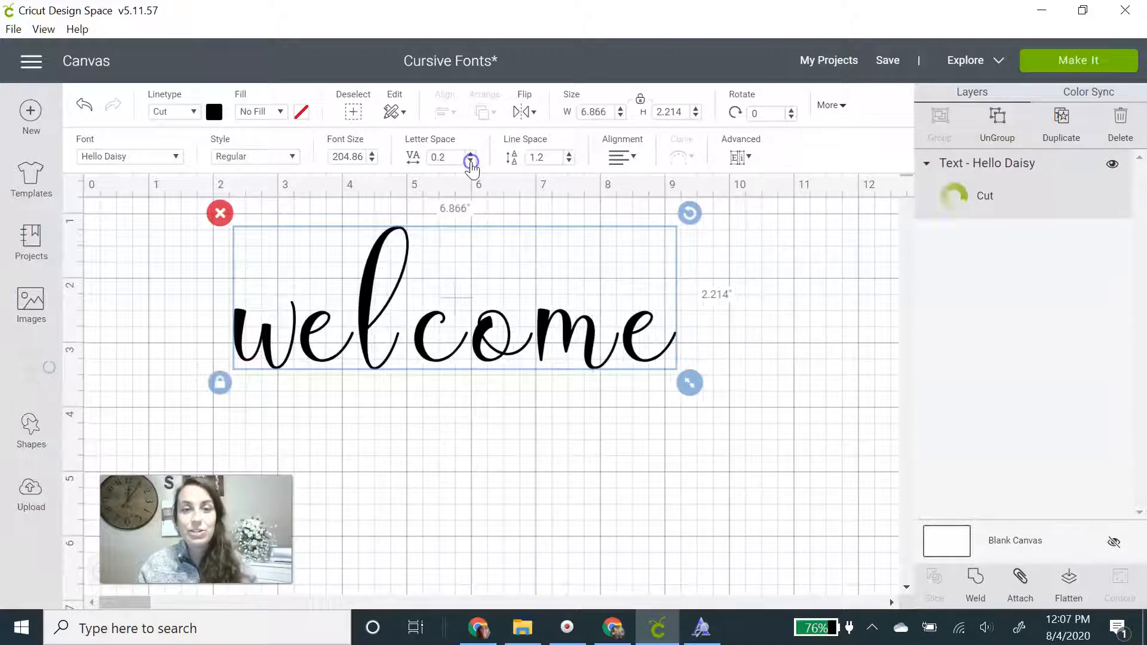
pyautogui.click(470, 161)
pyautogui.click(470, 161)
pyautogui.click(470, 161)
pyautogui.click(471, 161)
pyautogui.click(470, 161)
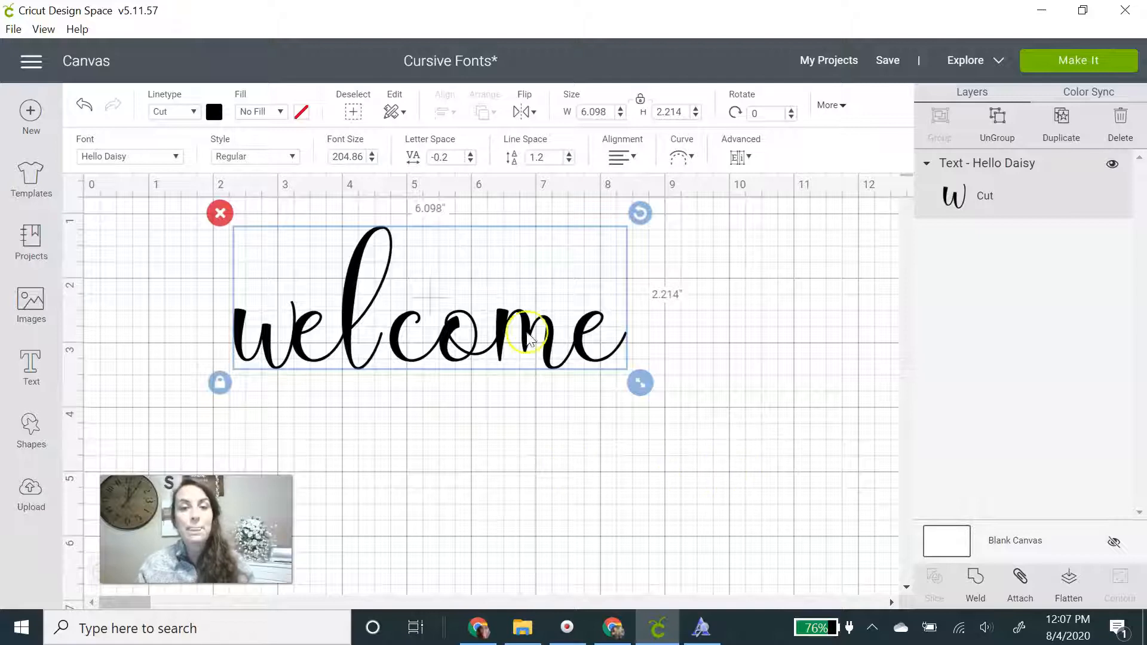
pyautogui.moveTo(508, 327); pyautogui.dragTo(570, 338)
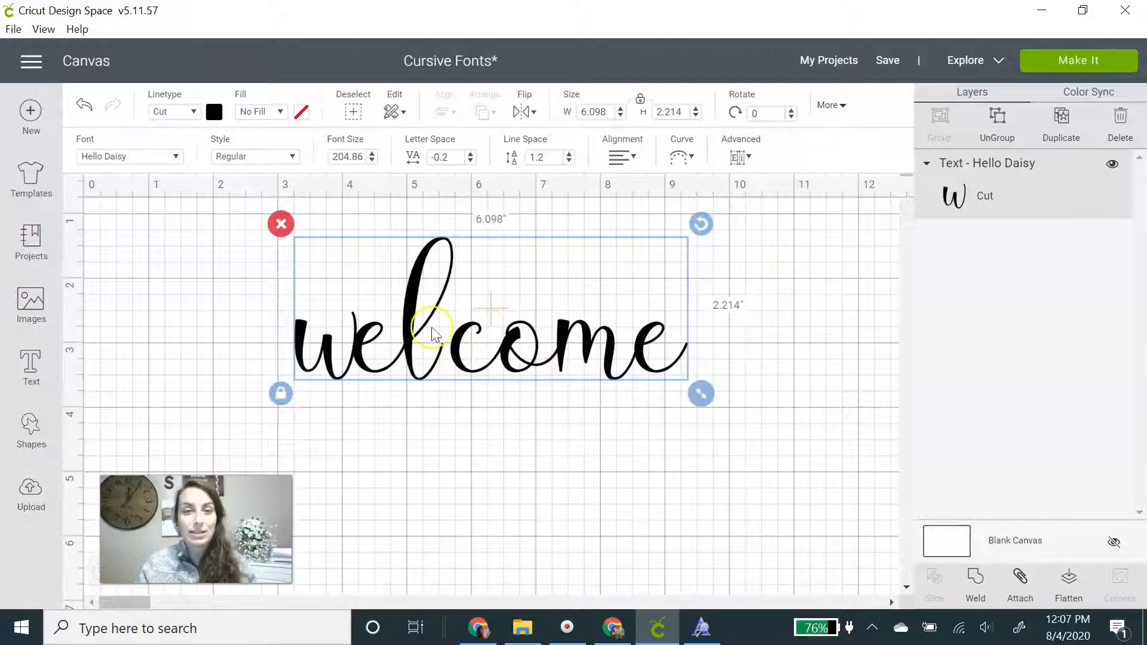
# - Tighten the letter spacing of the "welcome" text to -0.9 to demonstrate overlapping letters
pyautogui.click(470, 162)
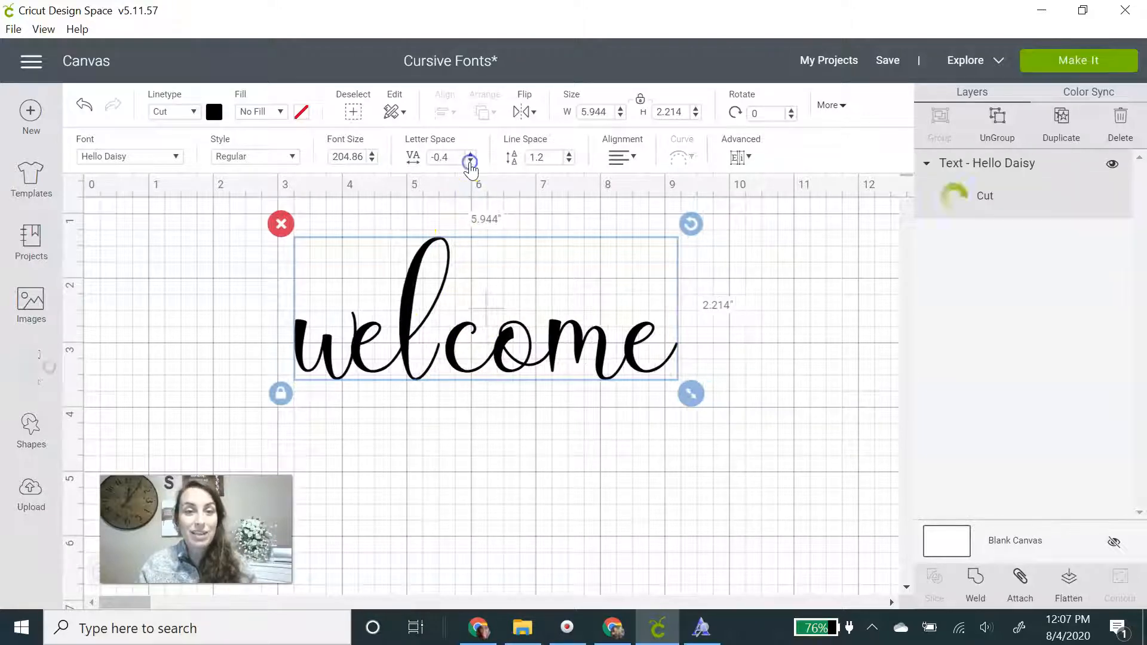
pyautogui.click(471, 162)
pyautogui.click(470, 161)
pyautogui.click(470, 162)
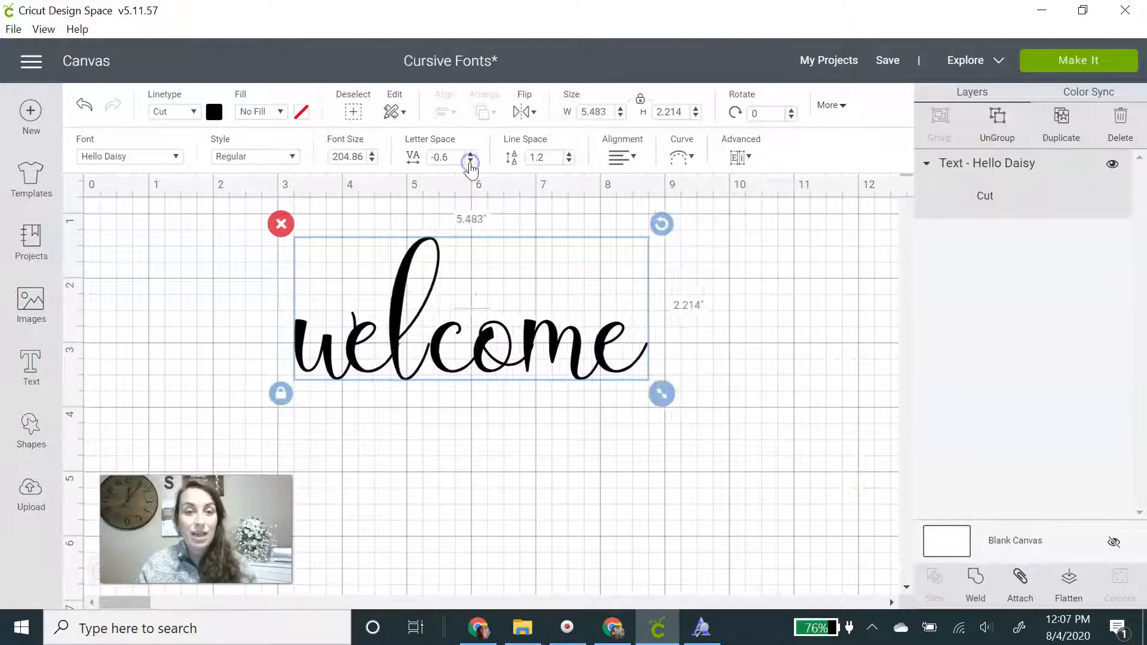
pyautogui.click(470, 161)
pyautogui.click(470, 161)
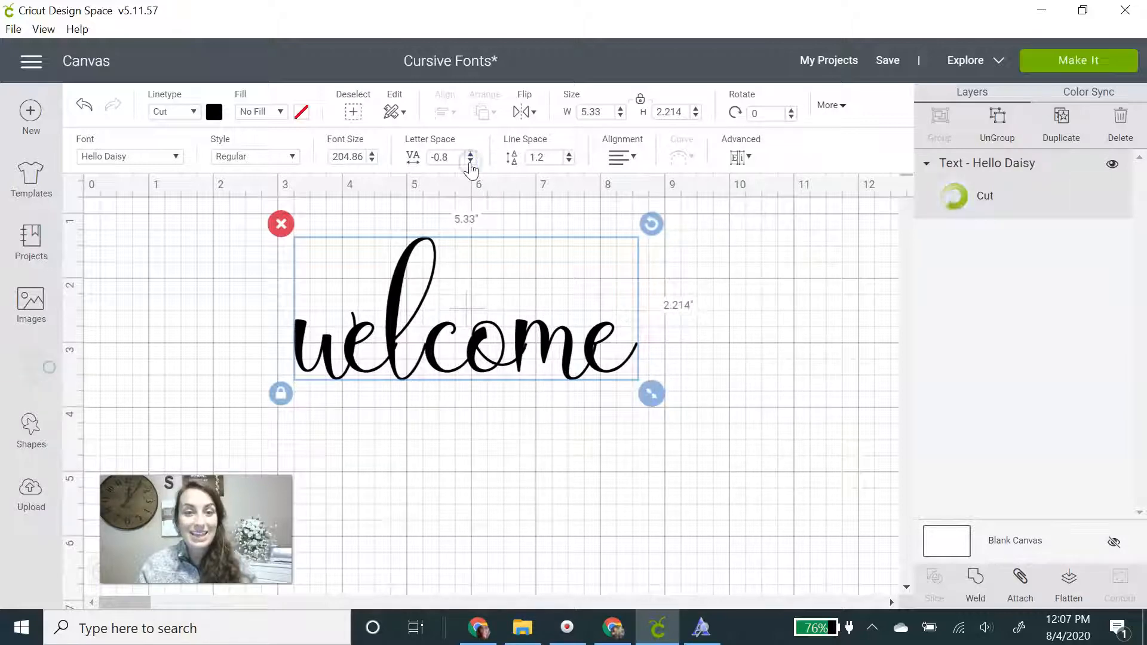
pyautogui.click(471, 162)
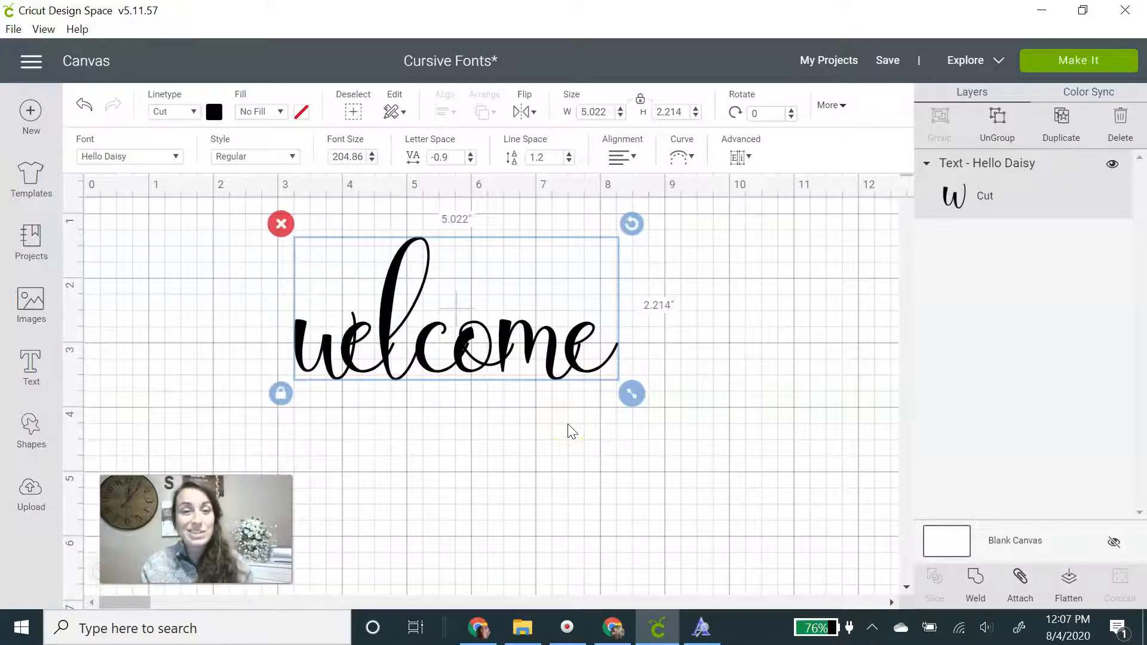
# - Switch to the Google Keep note, check off "Letter Spacing" and go back to the Cricut canvas
pyautogui.click(486, 624)
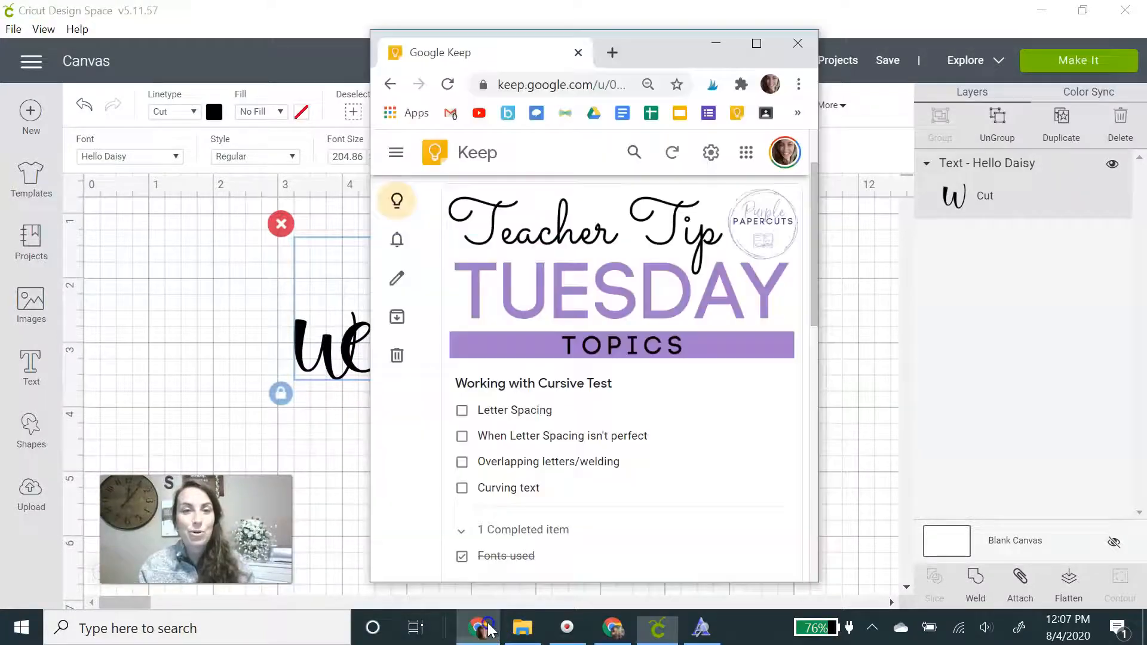
pyautogui.click(462, 411)
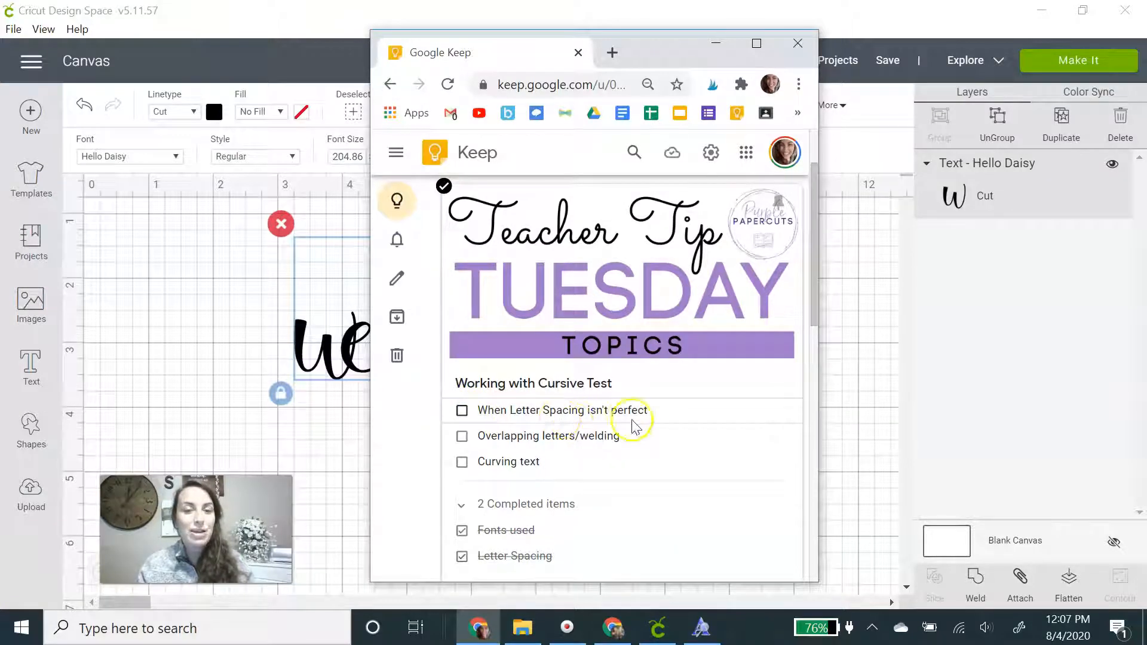
pyautogui.click(328, 466)
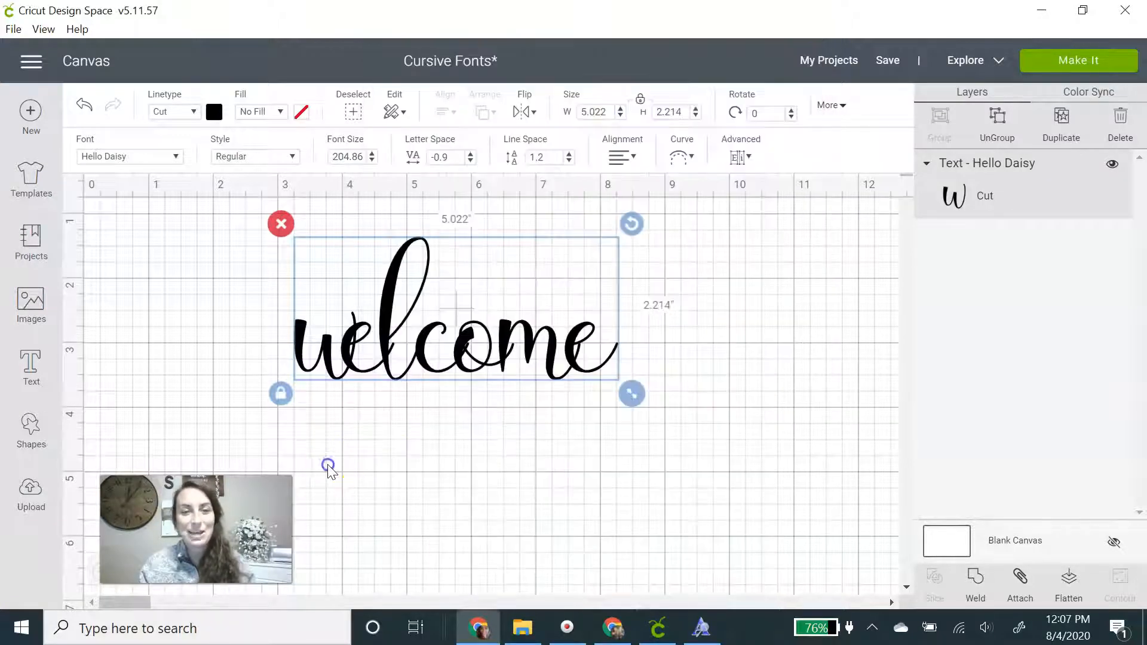
# - Set the letter spacing of the "welcome" text back to -0.2
pyautogui.click(415, 355)
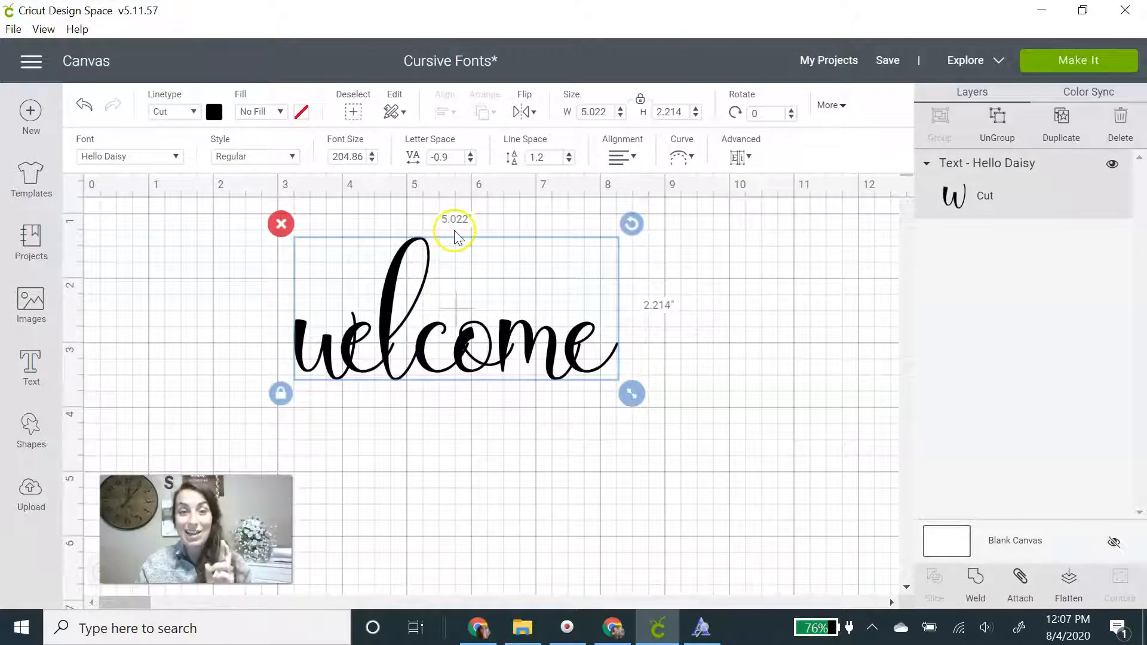
pyautogui.click(470, 154)
pyautogui.click(471, 154)
pyautogui.click(470, 154)
pyautogui.click(471, 154)
pyautogui.click(471, 155)
pyautogui.click(470, 154)
pyautogui.click(471, 154)
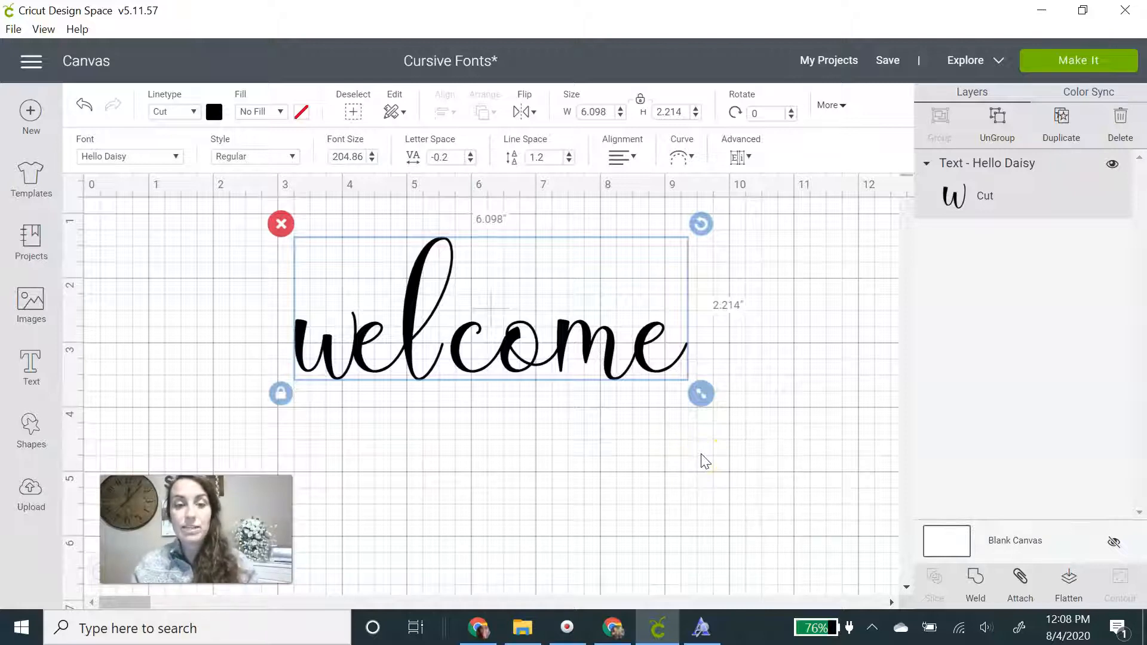
# - Duplicate the "welcome" text and place the copy below the original
pyautogui.hotkey('ctrl', 'c')
pyautogui.hotkey('ctrl', 'v')
pyautogui.moveTo(594, 395); pyautogui.dragTo(621, 475)
# - Move the original "welcome" slightly up and shorten its text to "wel"
pyautogui.moveTo(525, 345); pyautogui.dragTo(521, 326)
pyautogui.doubleClick(521, 325)
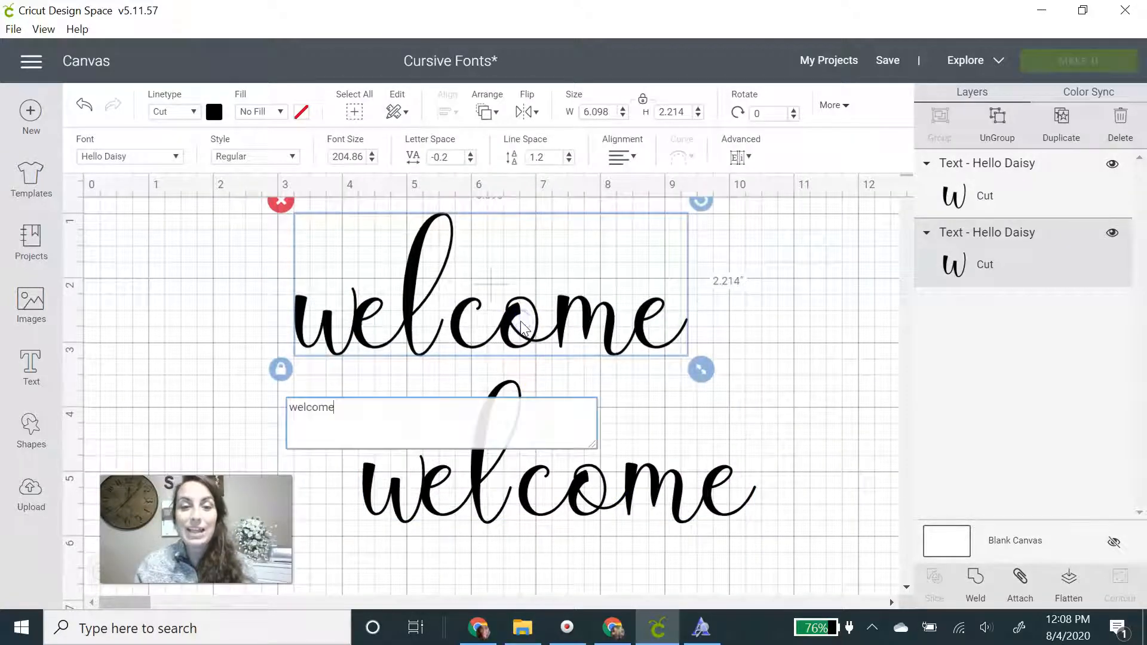
pyautogui.moveTo(338, 413); pyautogui.dragTo(317, 416)
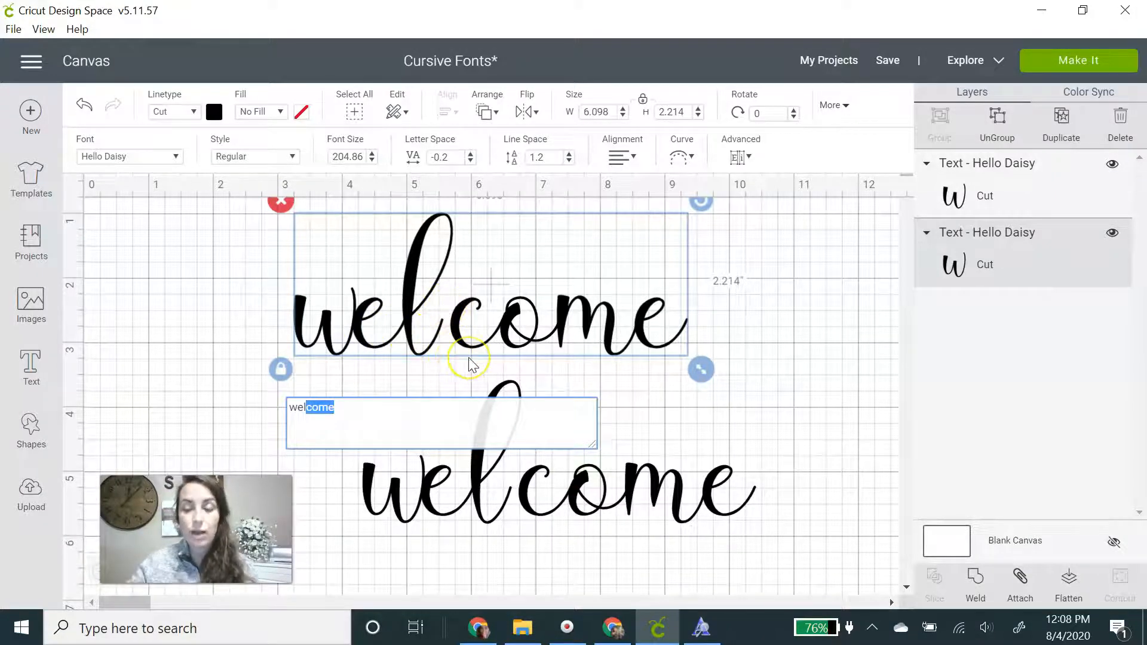
pyautogui.press('BackSpace')
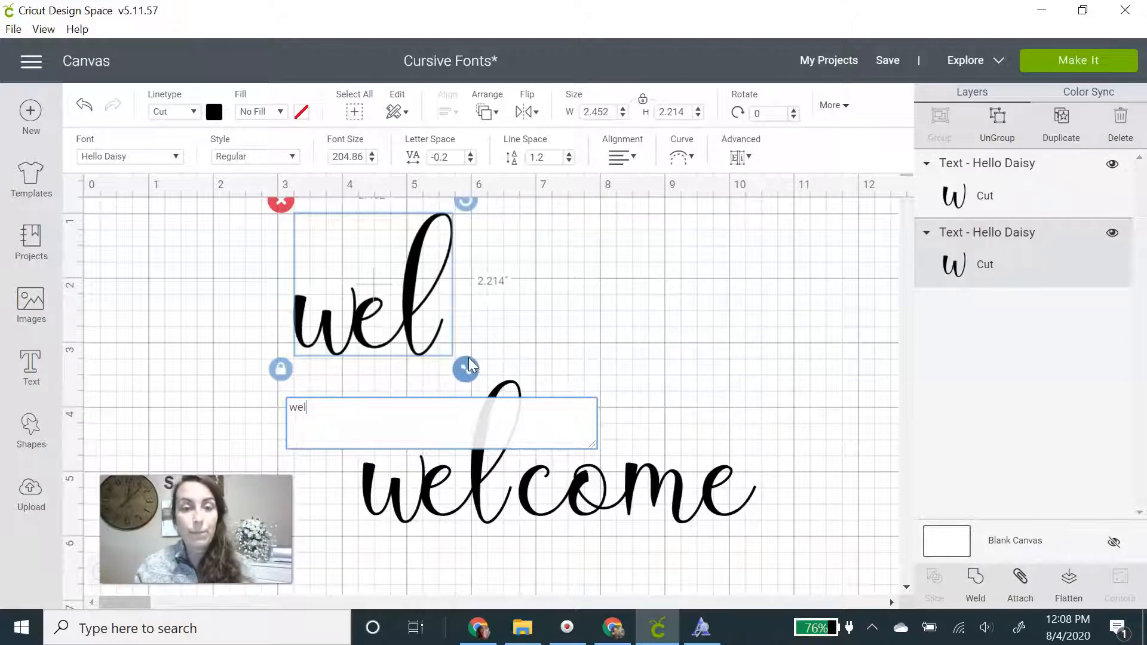
# - Nudge "wel" slightly up and shorten the lower "welcome" copy to "come"
pyautogui.click(639, 385)
pyautogui.moveTo(414, 300); pyautogui.dragTo(428, 294)
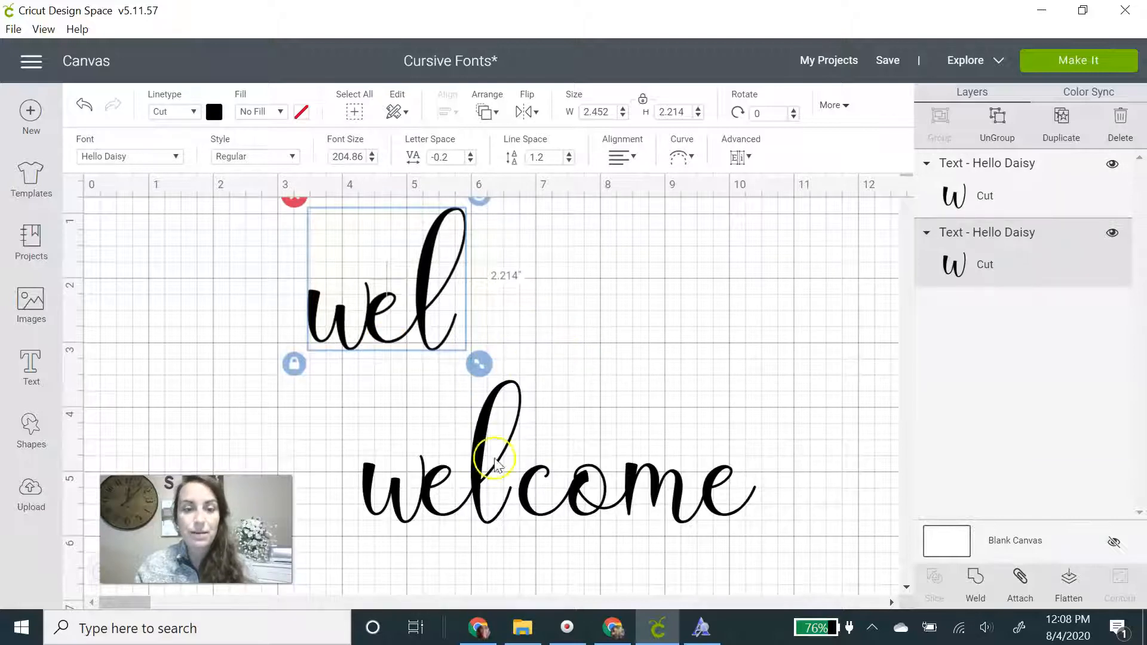
pyautogui.doubleClick(478, 471)
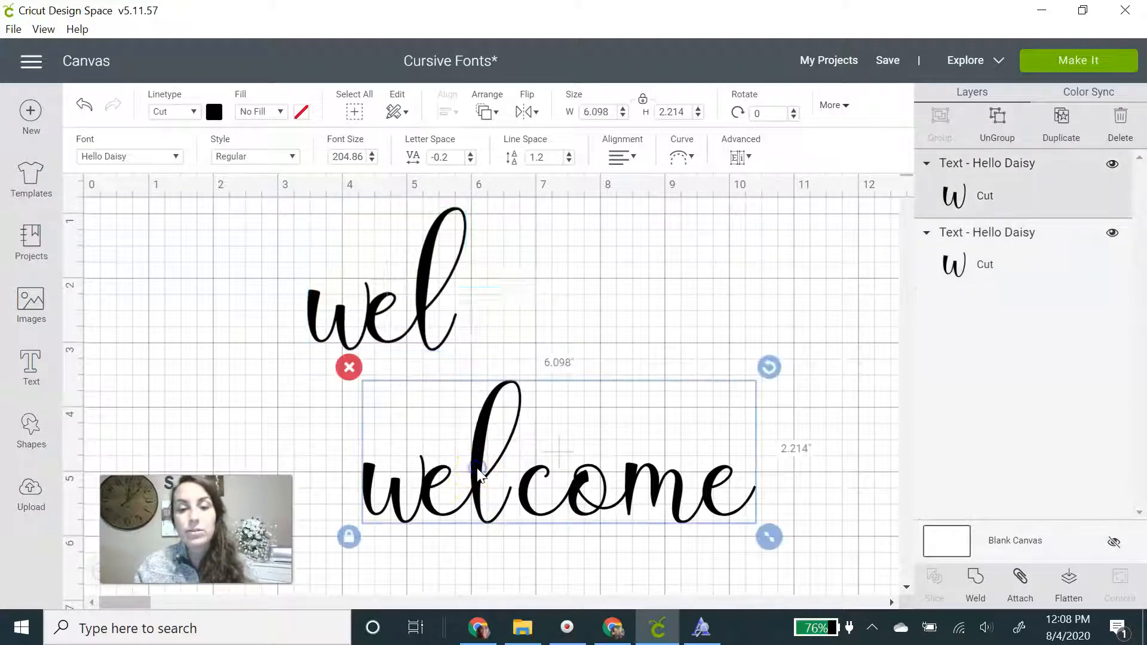
pyautogui.moveTo(377, 300); pyautogui.dragTo(354, 299)
pyautogui.press('BackSpace')
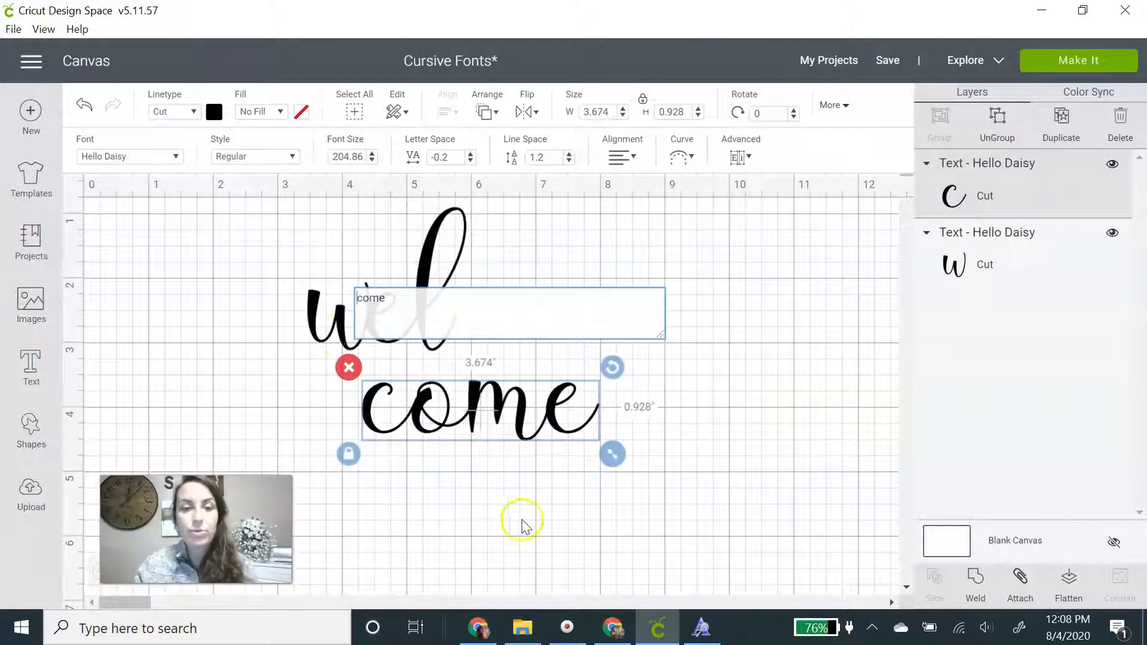
pyautogui.click(517, 524)
# - Move "come" up directly behind "wel" so the tail of the l meets the c and both pieces read "welcome"
pyautogui.moveTo(484, 418); pyautogui.dragTo(562, 332)
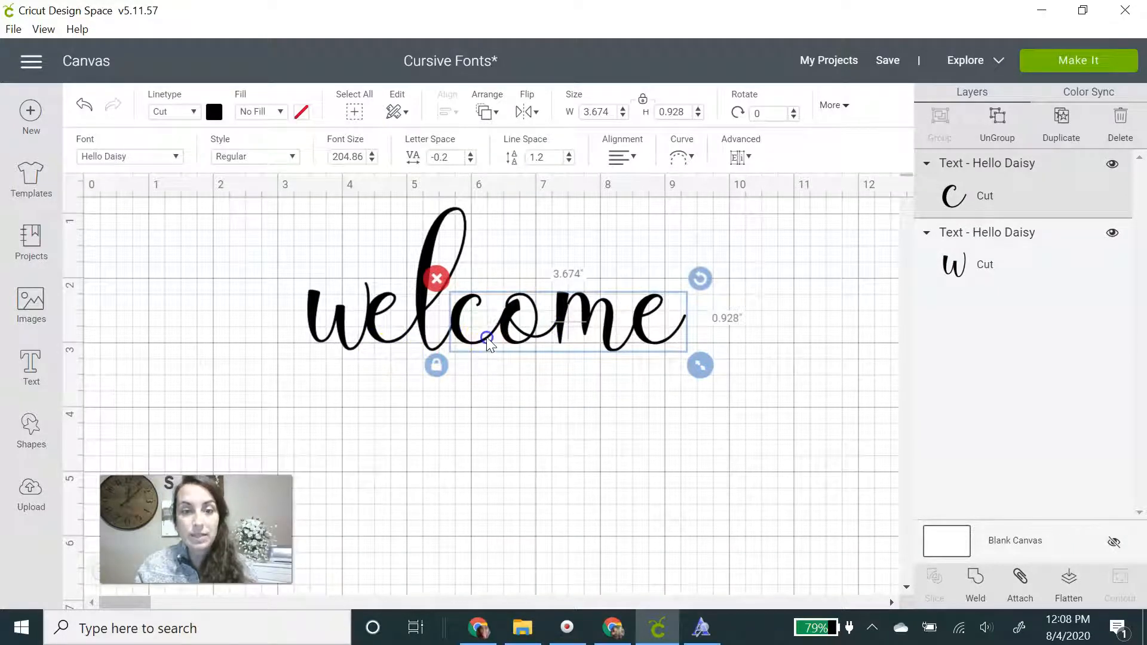
pyautogui.moveTo(487, 342); pyautogui.dragTo(489, 342)
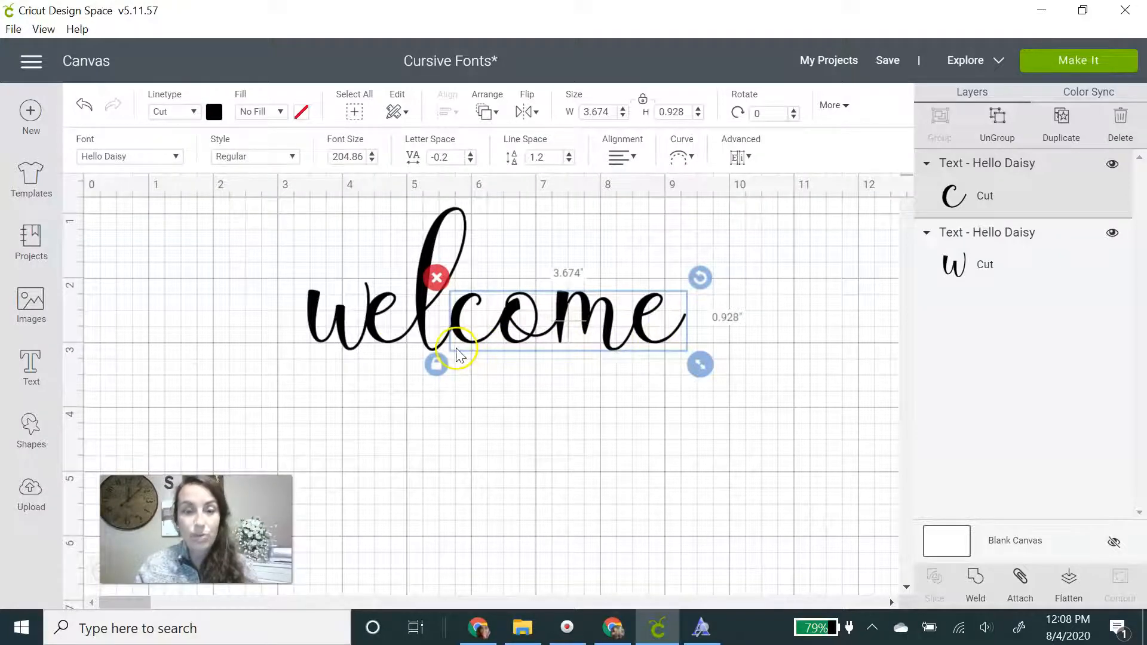
pyautogui.click(480, 441)
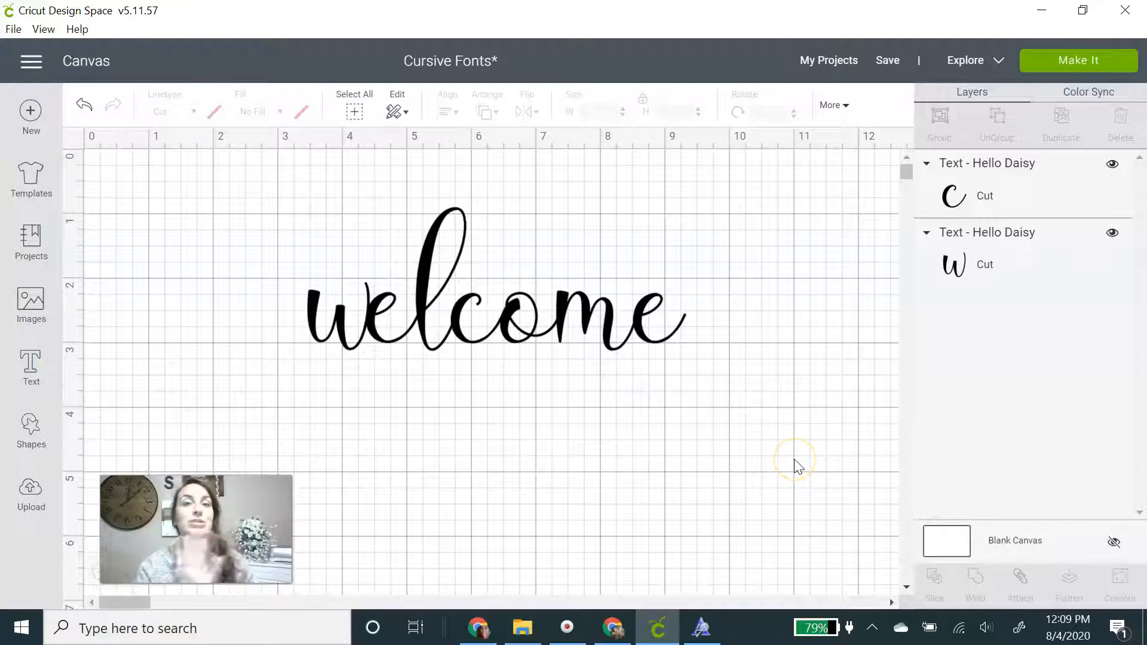
pyautogui.click(429, 314)
pyautogui.click(553, 325)
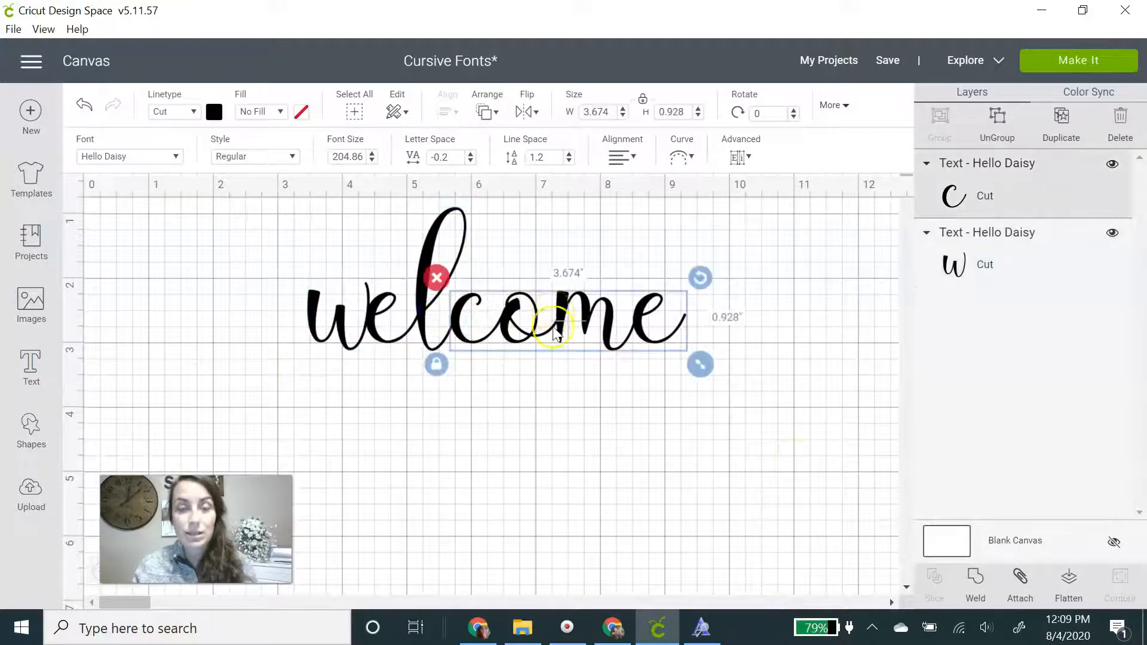
pyautogui.click(563, 497)
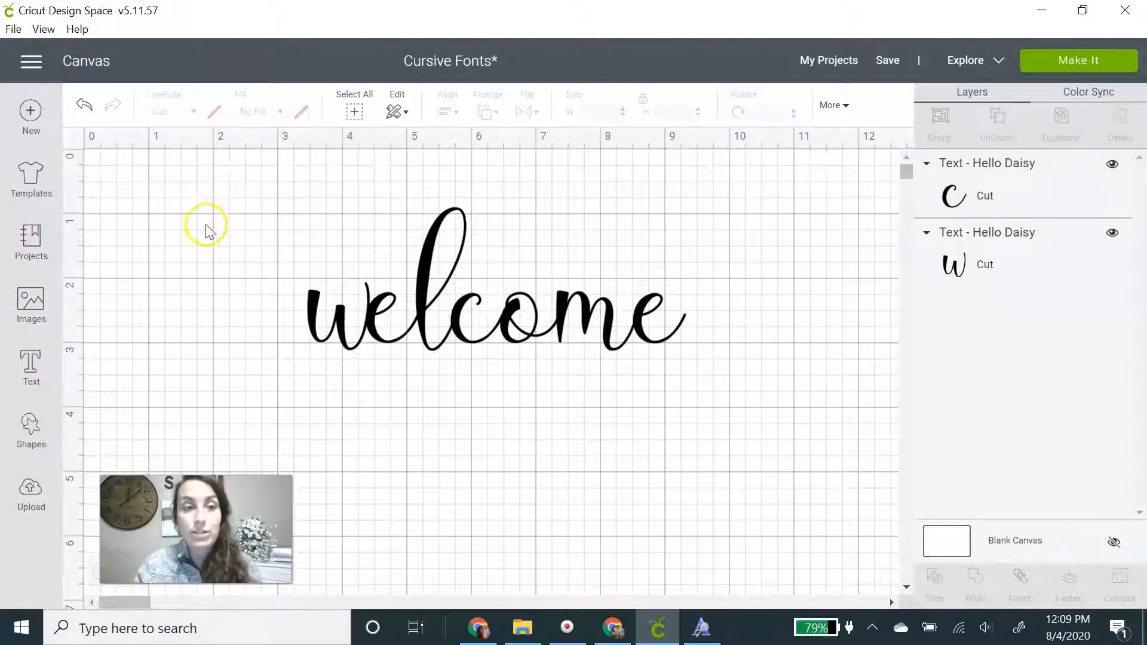
# - Weld "wel" and "come" into one shape and move the welded word slightly up
pyautogui.click(202, 205)
pyautogui.moveTo(202, 205); pyautogui.dragTo(770, 391)
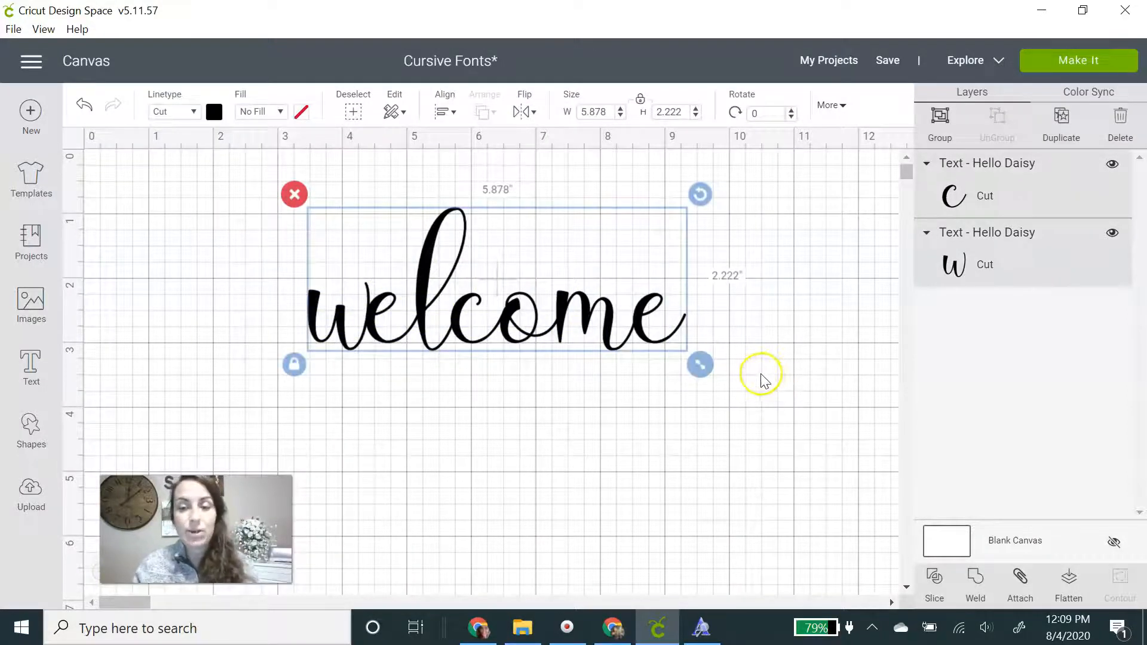
pyautogui.click(980, 578)
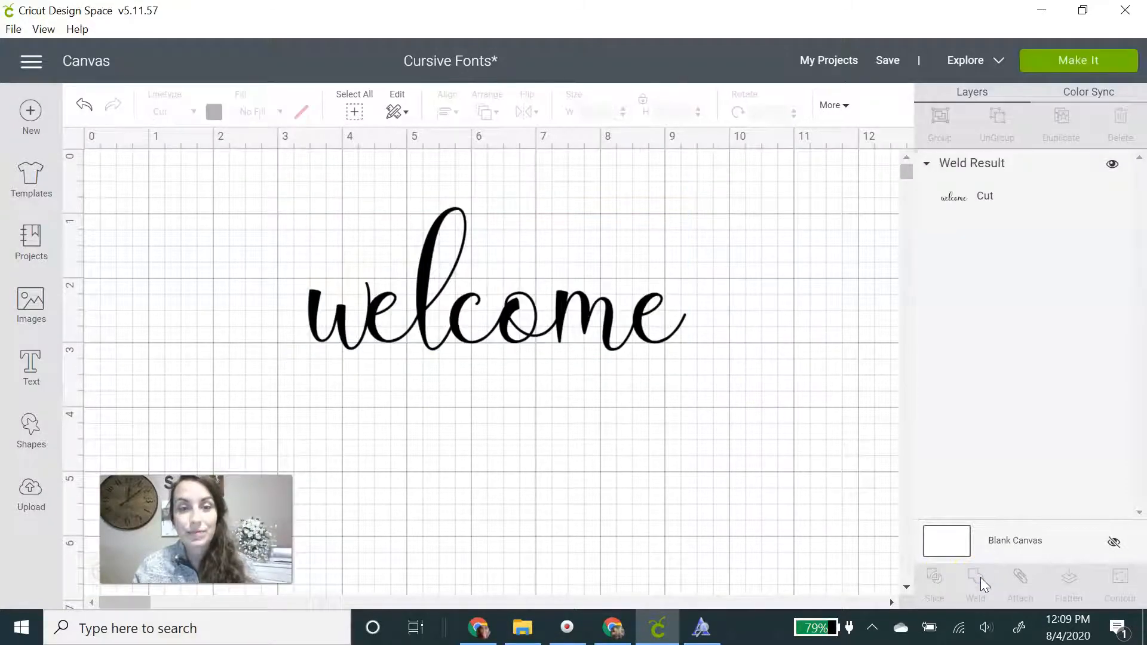
pyautogui.click(455, 321)
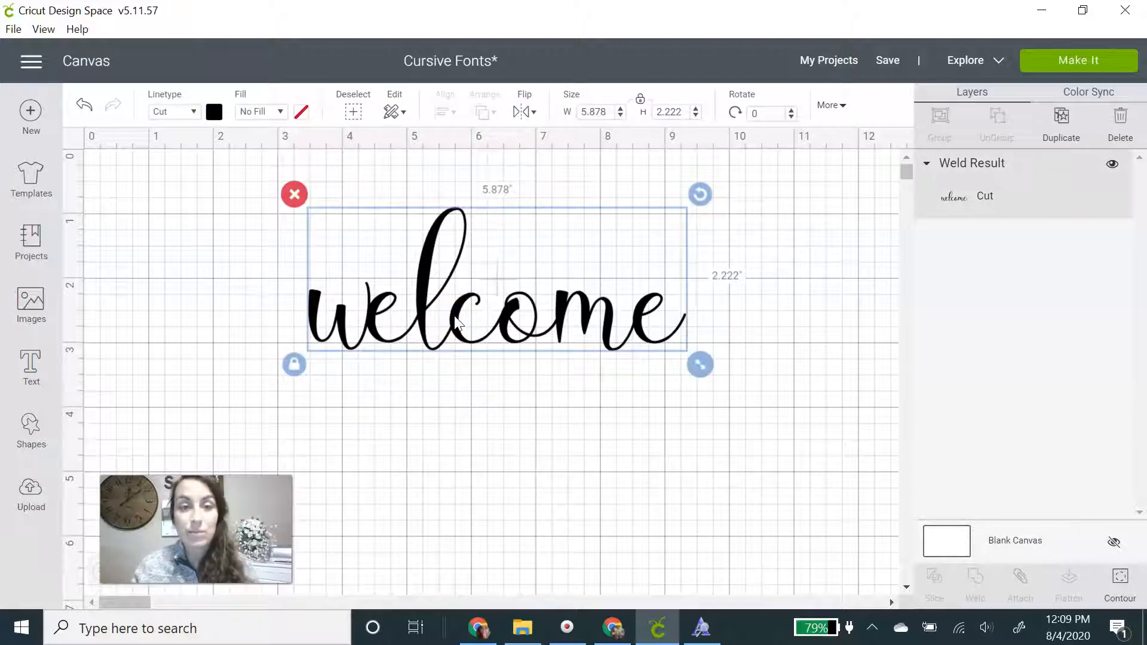
pyautogui.moveTo(502, 318); pyautogui.dragTo(494, 392)
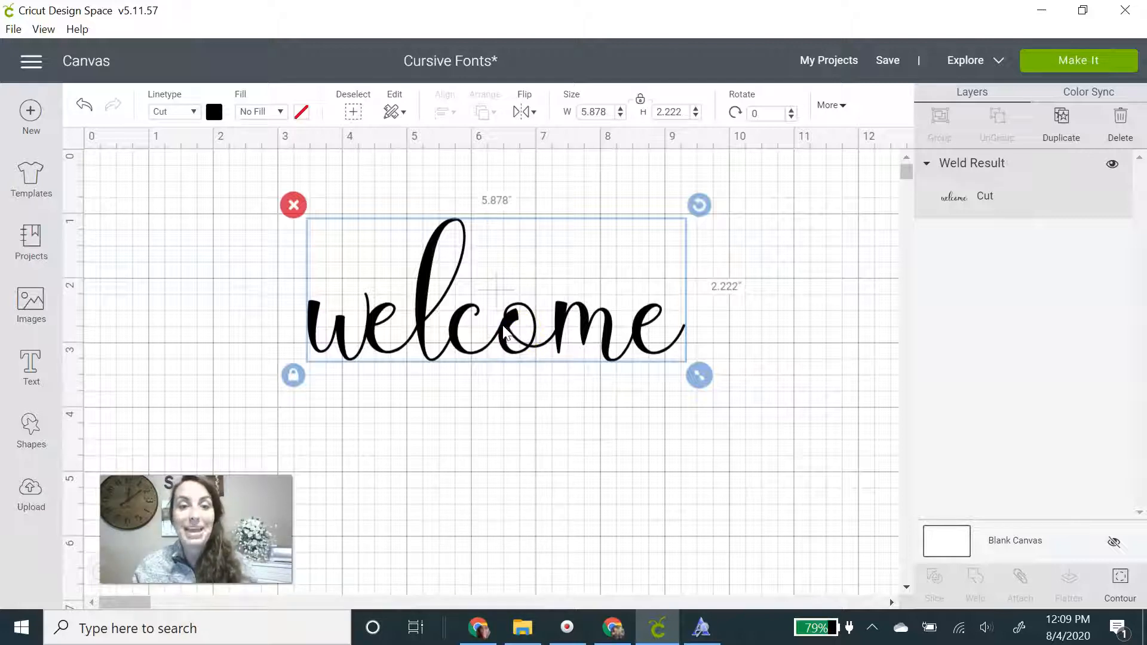
pyautogui.moveTo(503, 328); pyautogui.dragTo(507, 307)
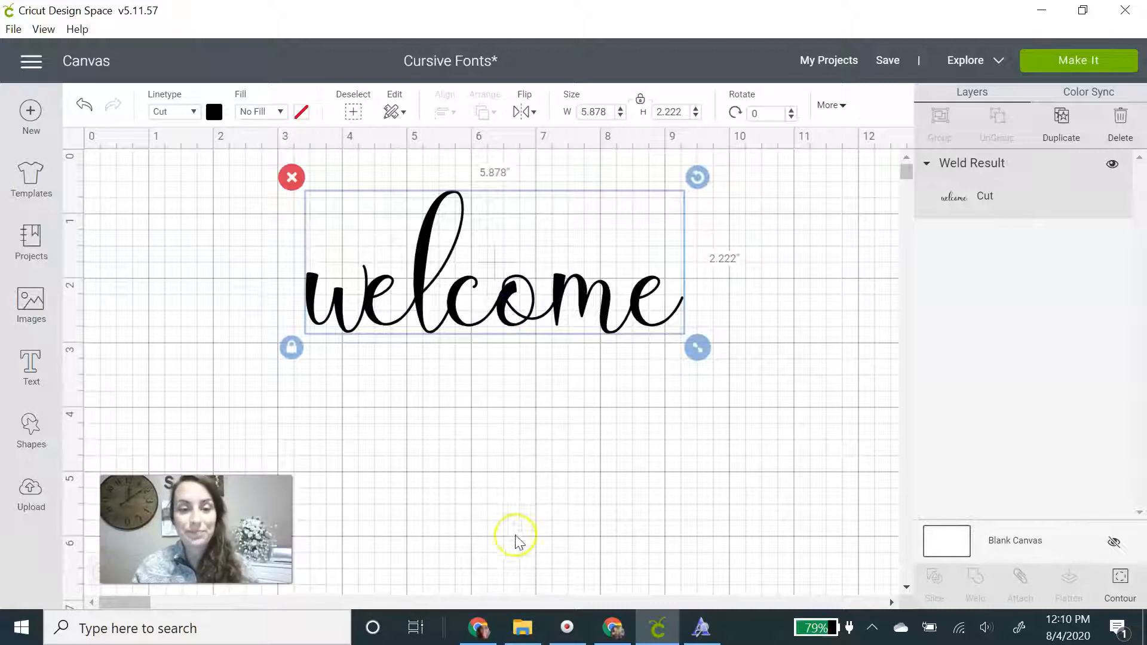
# - Switch to the Google Keep note, check off "When Letter Spacing isn't perfect" and go back to the Cricut canvas
pyautogui.click(481, 626)
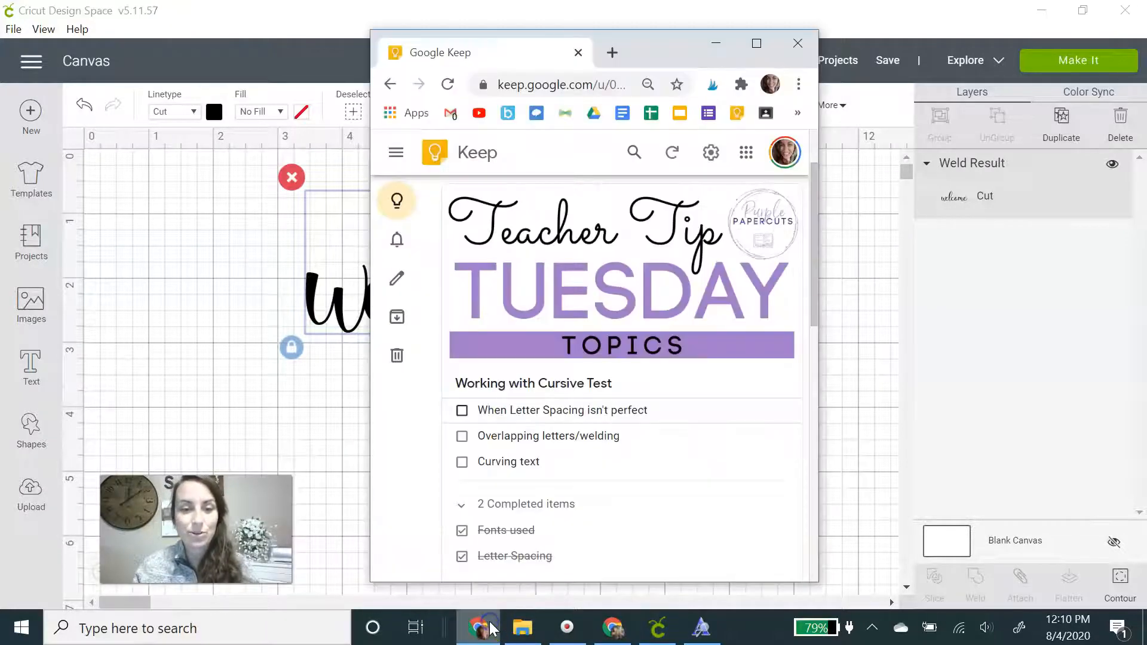
pyautogui.click(462, 412)
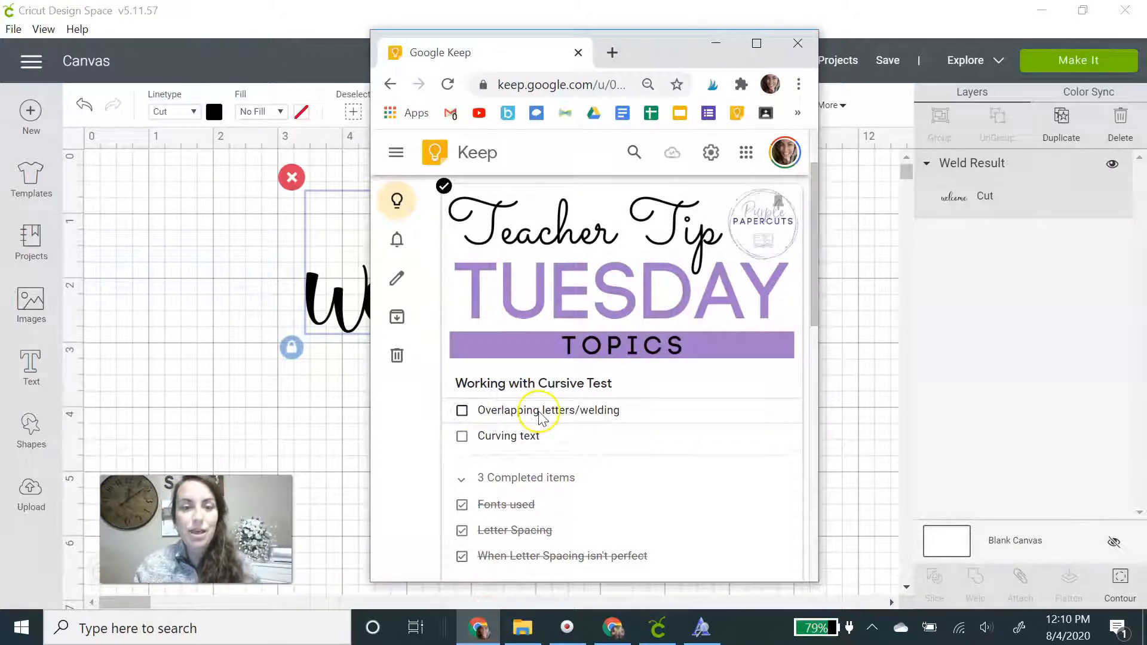
pyautogui.click(321, 432)
pyautogui.click(323, 434)
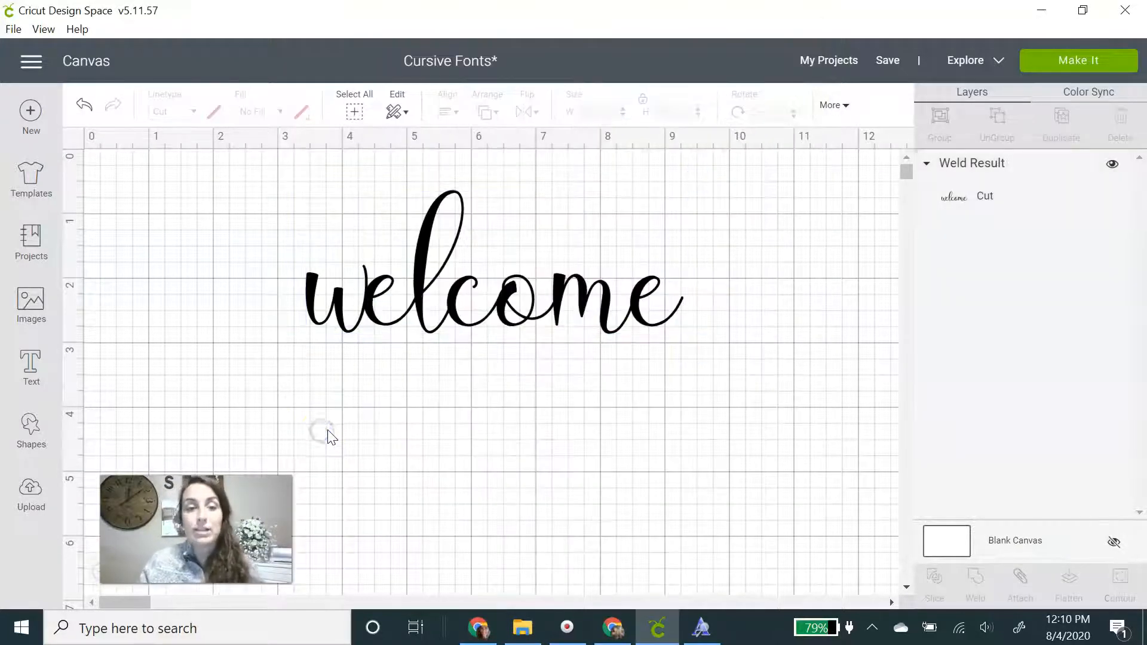
# - Replace the welded "welcome" with new text "hello", enlarged to about 5.31 by 2.12 inches in the upper middle of the canvas
pyautogui.click(421, 302)
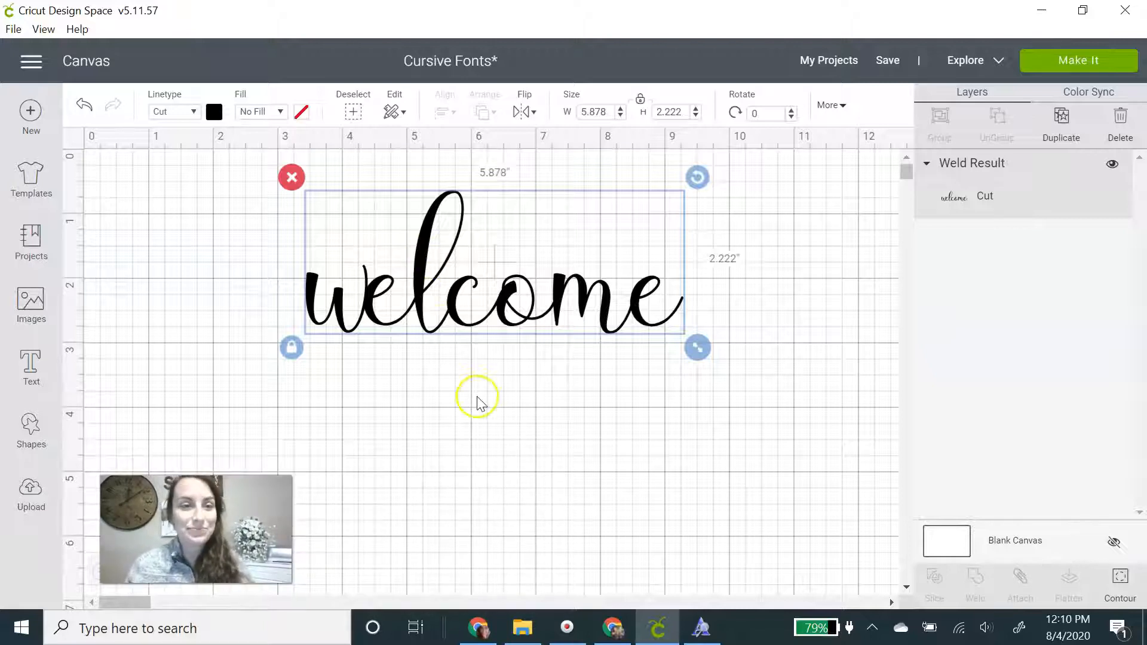
pyautogui.press('Delete')
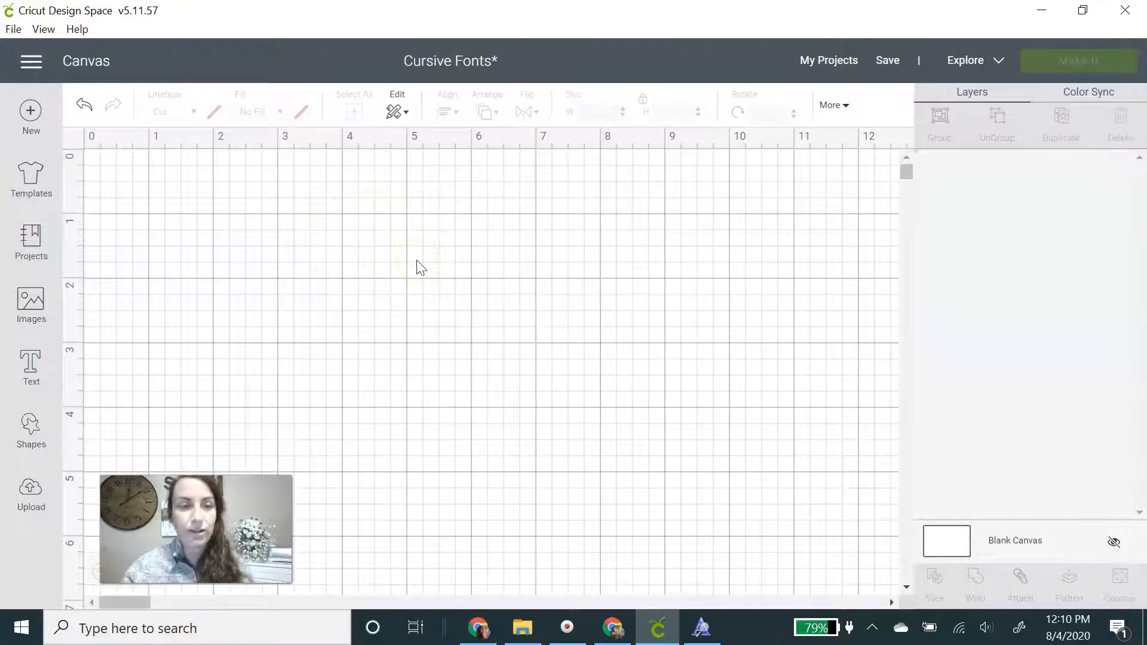
pyautogui.click(11, 361)
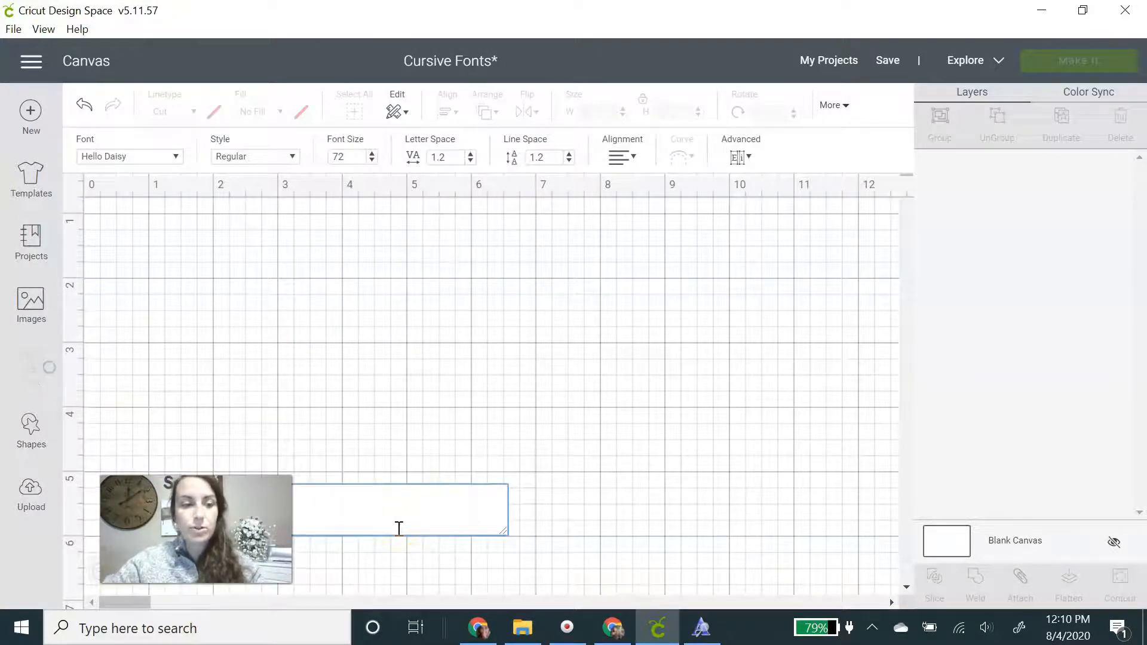
pyautogui.write('hello')
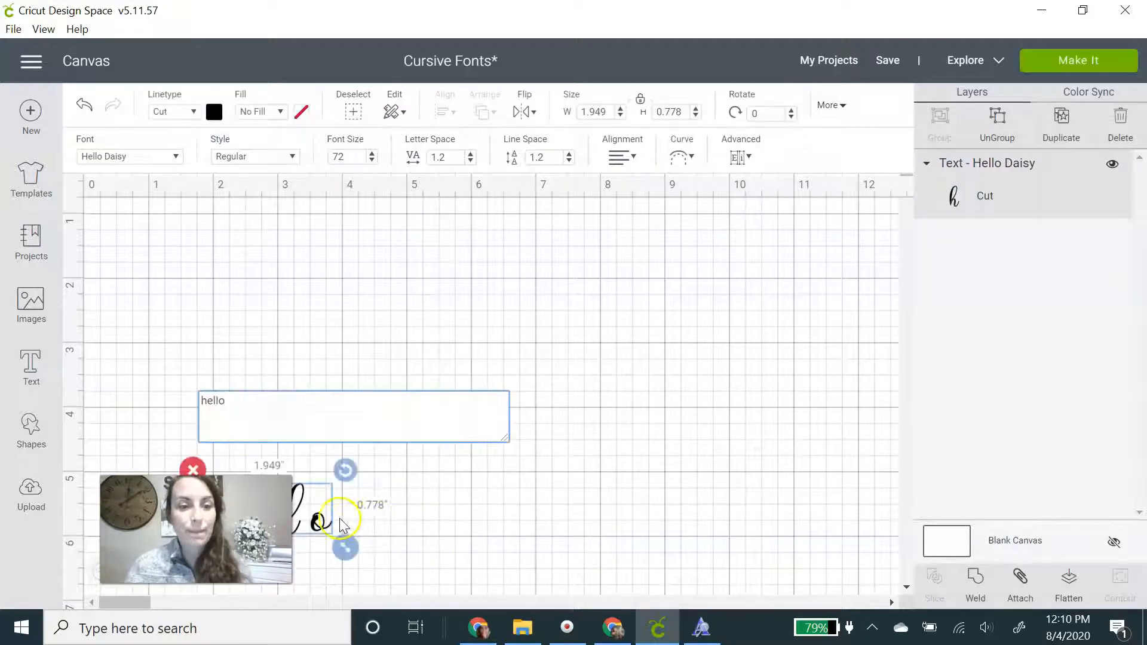
pyautogui.moveTo(321, 520); pyautogui.dragTo(753, 412)
pyautogui.moveTo(618, 299); pyautogui.dragTo(561, 357)
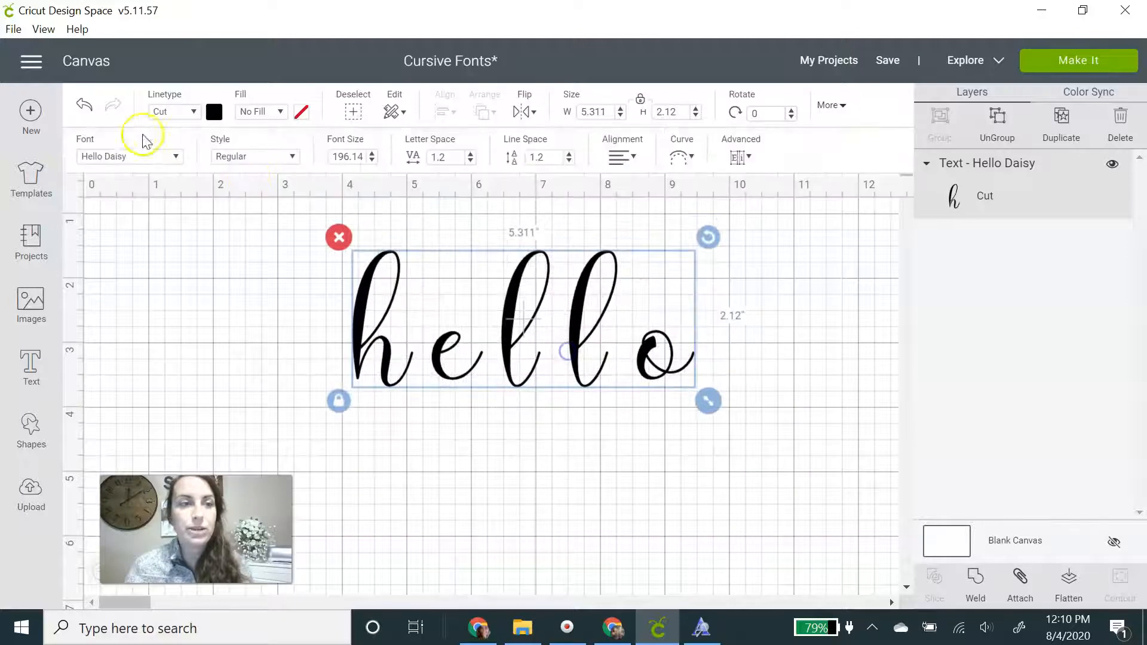
# - Change the font of "hello" to Afternoon in Stereo and shift the text slightly sideways
pyautogui.click(175, 158)
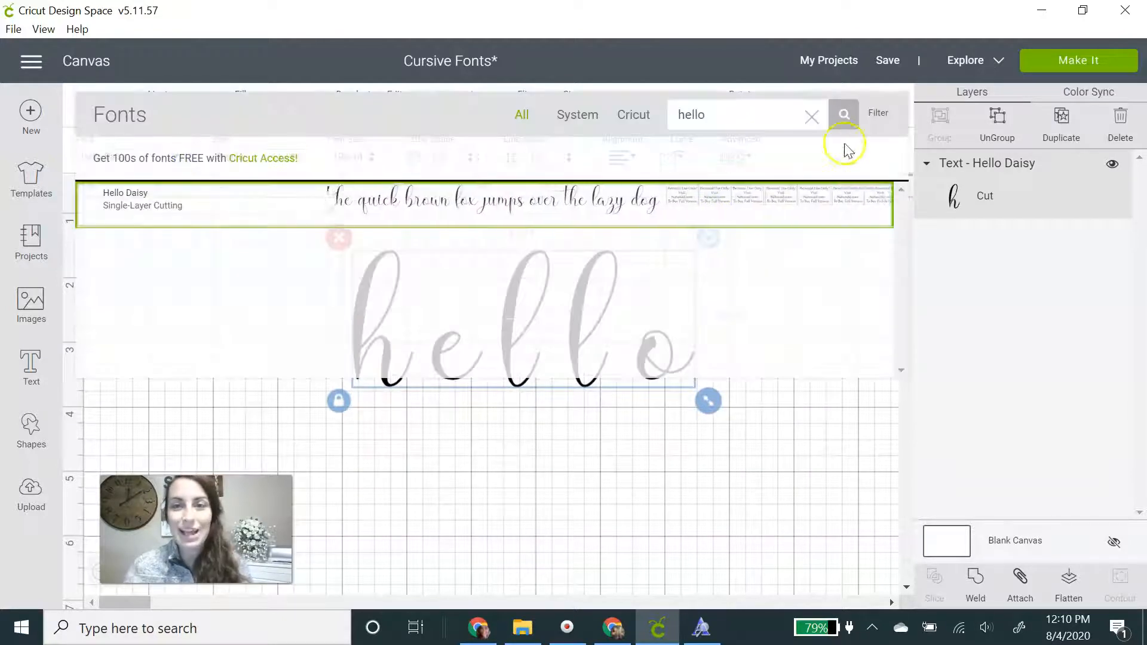
pyautogui.click(811, 117)
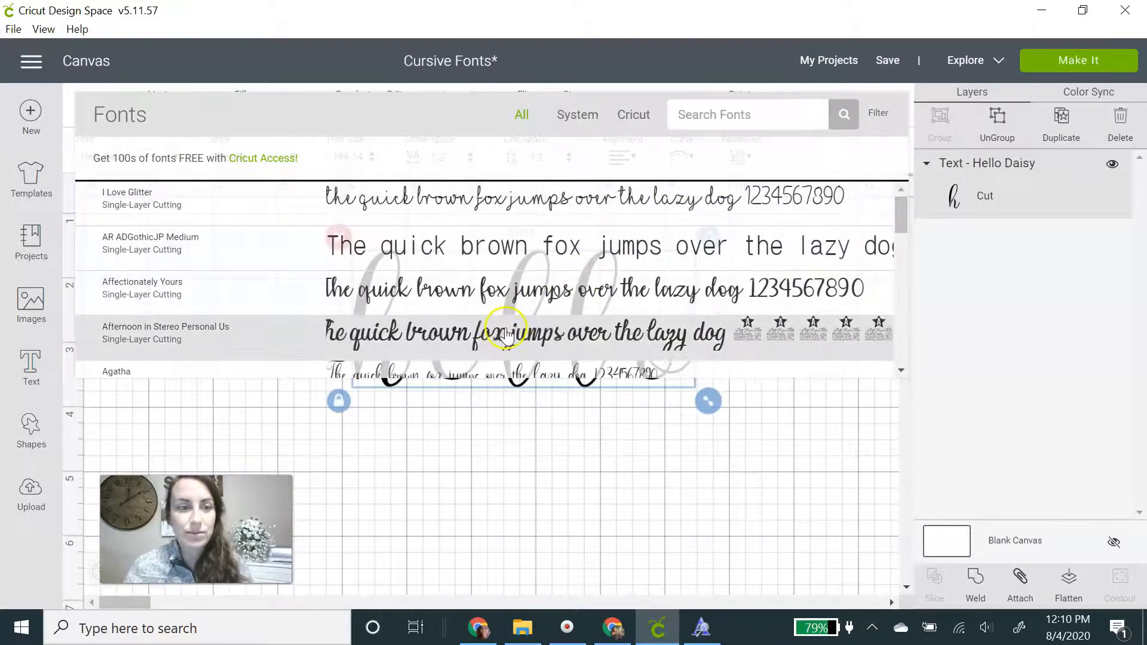
pyautogui.click(505, 327)
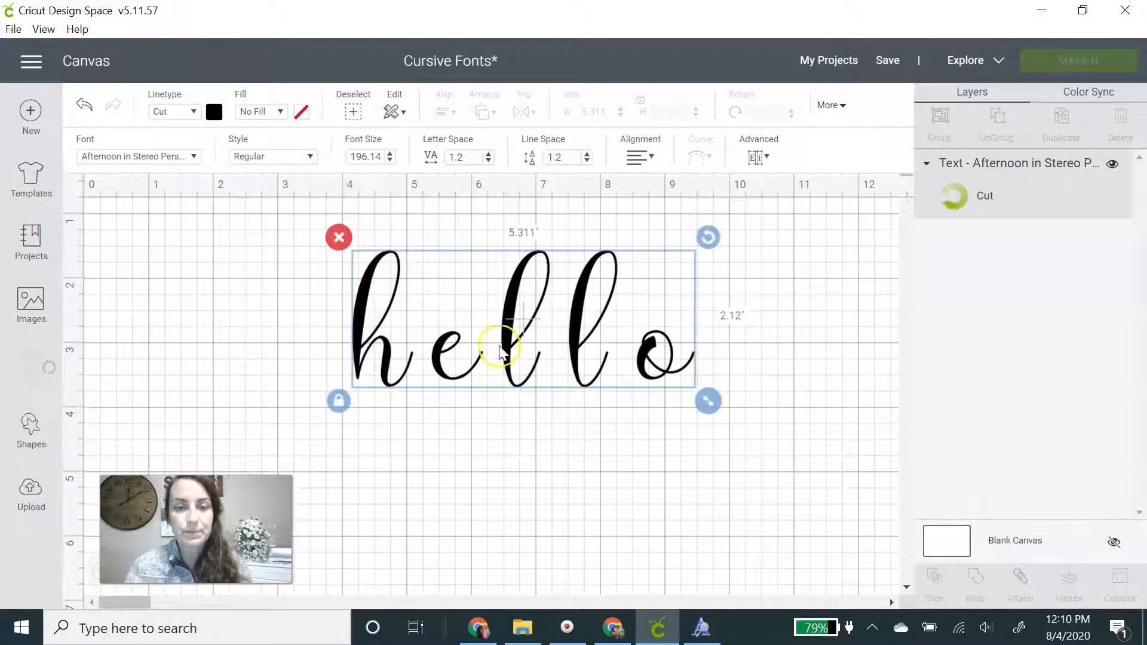
pyautogui.moveTo(587, 349); pyautogui.dragTo(549, 349)
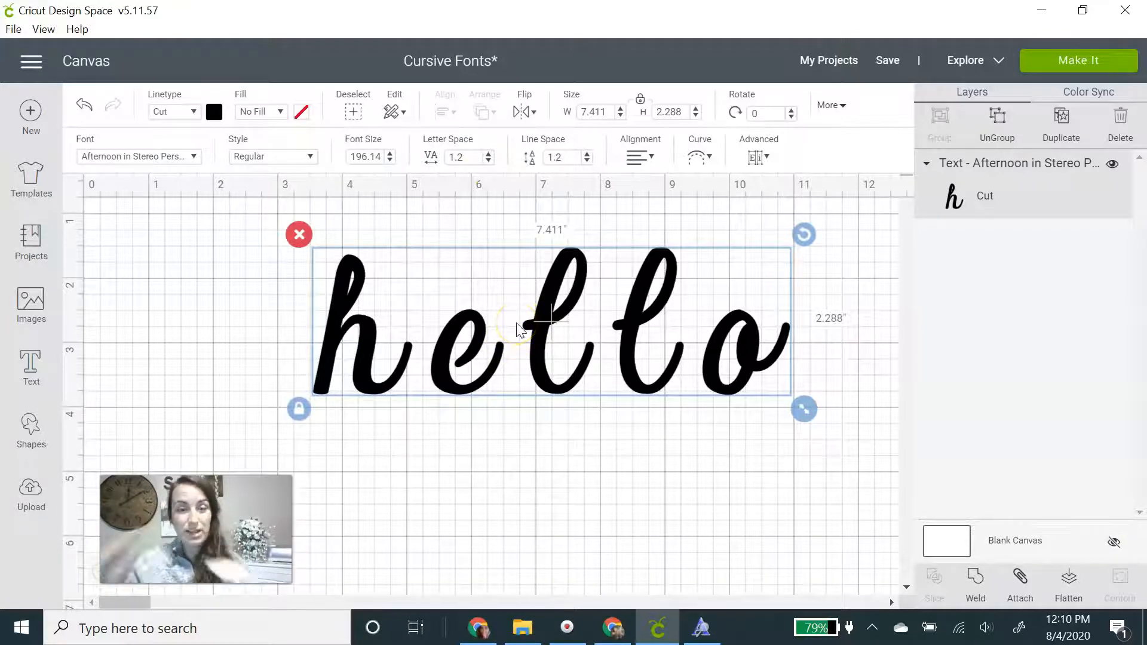
# - Reduce the letter spacing of "hello" to -1
pyautogui.click(488, 162)
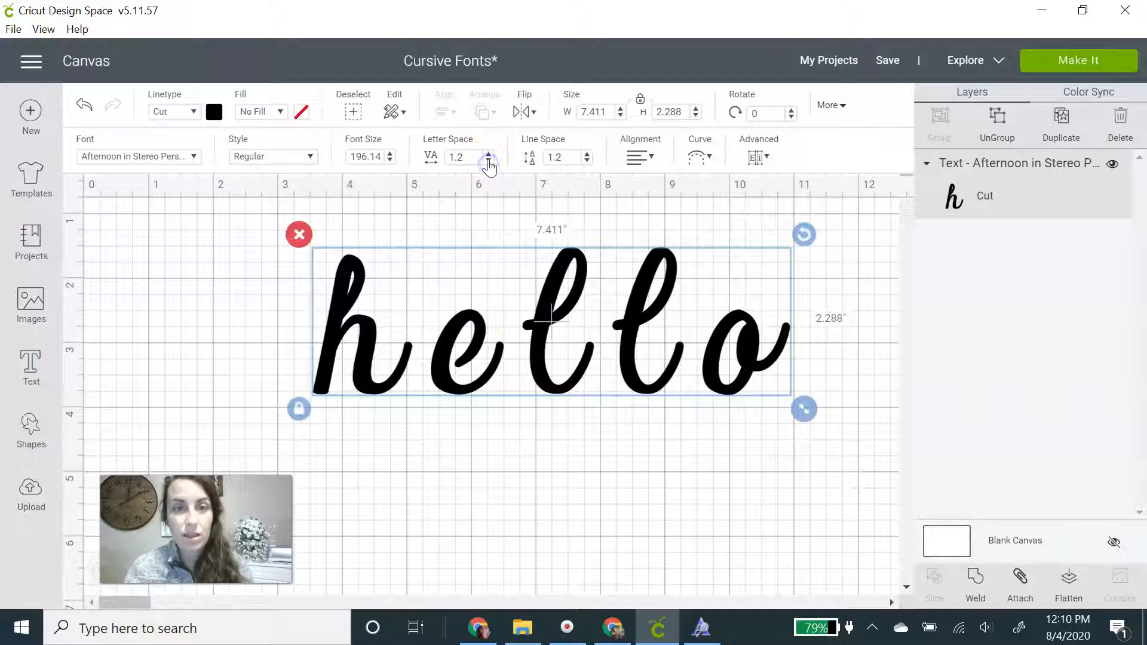
pyautogui.click(488, 160)
pyautogui.click(488, 161)
pyautogui.click(488, 161)
pyautogui.click(488, 161)
pyautogui.click(489, 160)
pyautogui.click(489, 160)
pyautogui.click(489, 160)
pyautogui.click(488, 160)
pyautogui.click(489, 161)
pyautogui.click(488, 161)
pyautogui.click(489, 160)
pyautogui.click(488, 161)
pyautogui.click(488, 161)
pyautogui.click(488, 161)
pyautogui.click(488, 160)
pyautogui.click(489, 161)
pyautogui.click(489, 161)
pyautogui.click(489, 161)
pyautogui.click(489, 161)
pyautogui.click(489, 161)
pyautogui.click(489, 161)
pyautogui.click(488, 160)
pyautogui.click(488, 160)
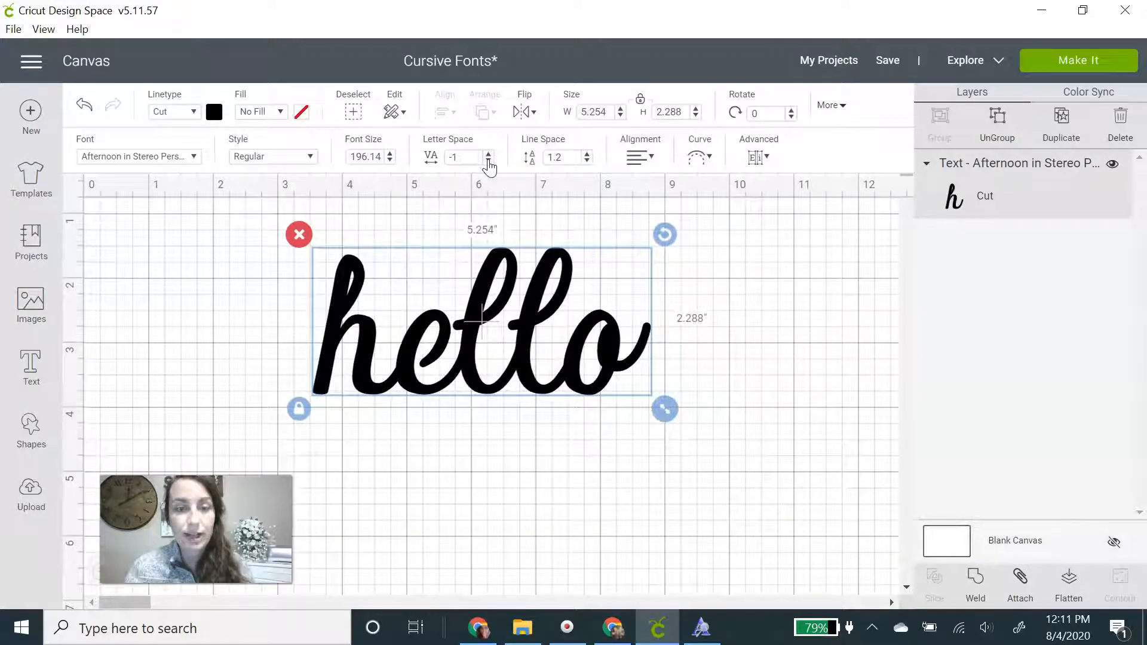
# - Try letter spacings of -1.3 and -0.9 on "hello", return it to -1 and deselect the text
pyautogui.click(489, 160)
pyautogui.click(488, 160)
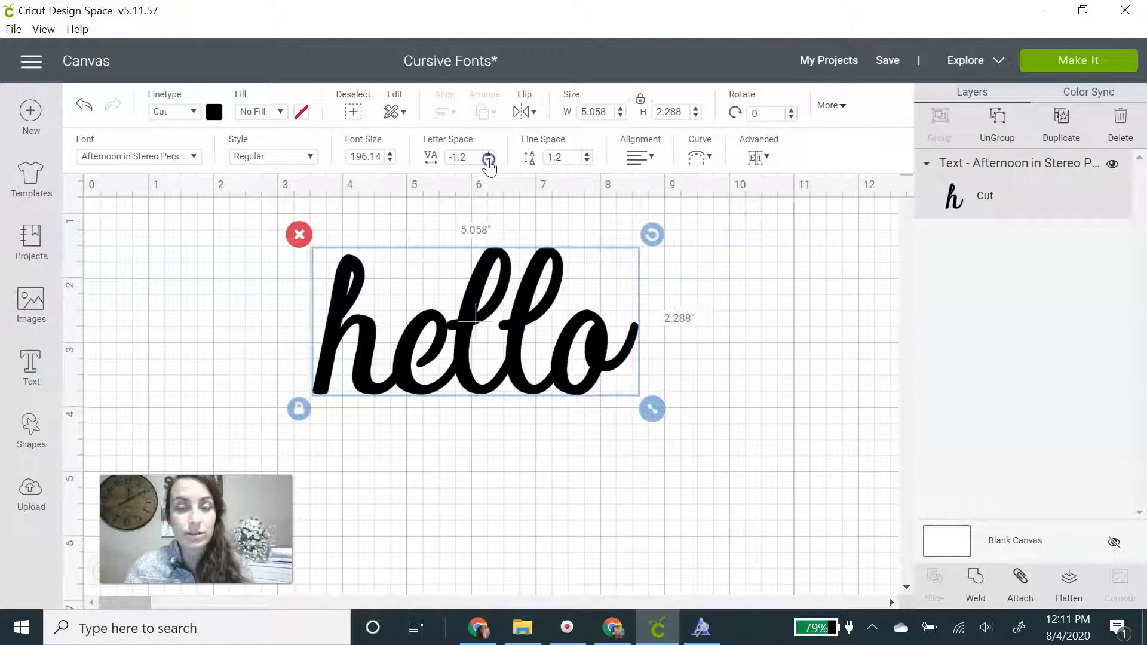
pyautogui.click(489, 161)
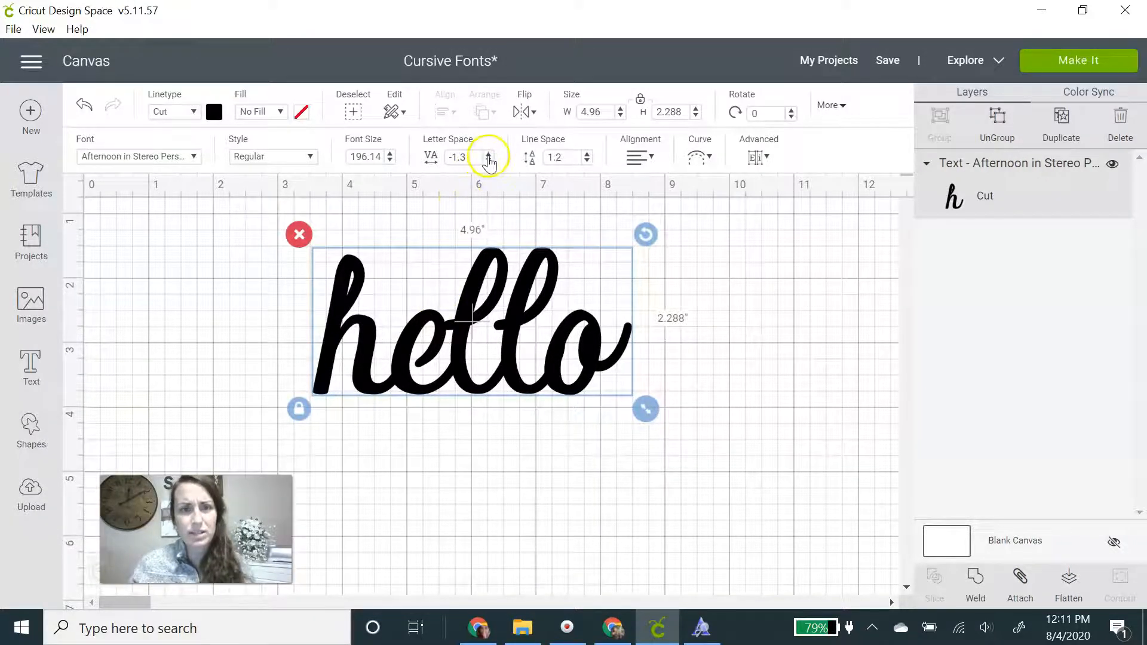
pyautogui.click(488, 158)
pyautogui.click(489, 158)
pyautogui.click(488, 158)
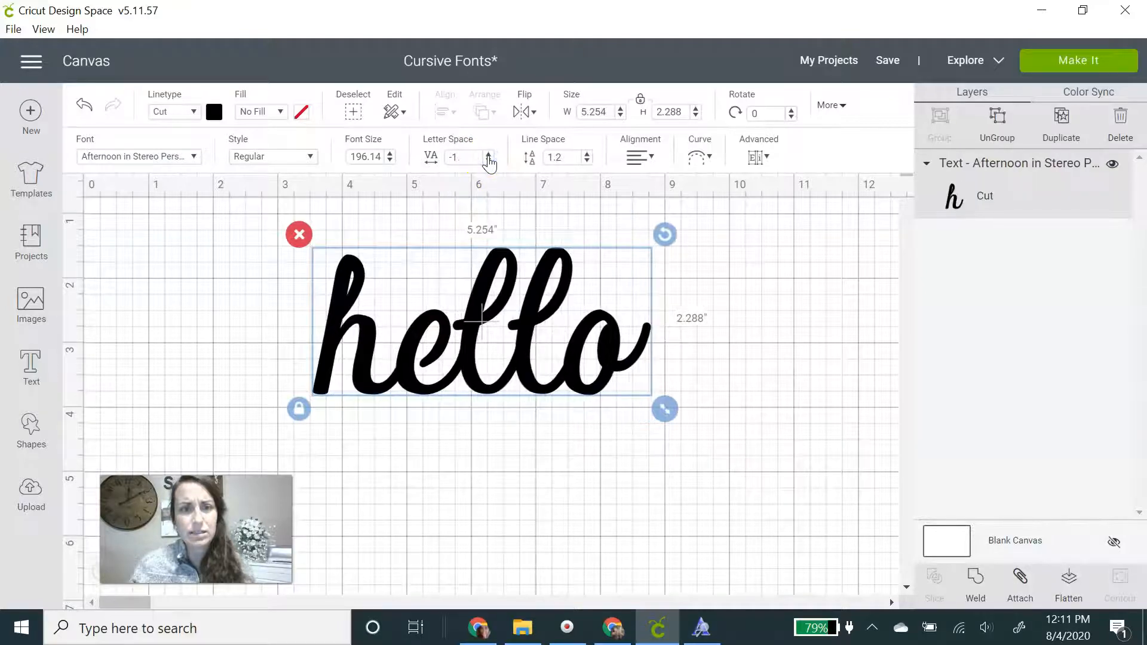
pyautogui.click(489, 158)
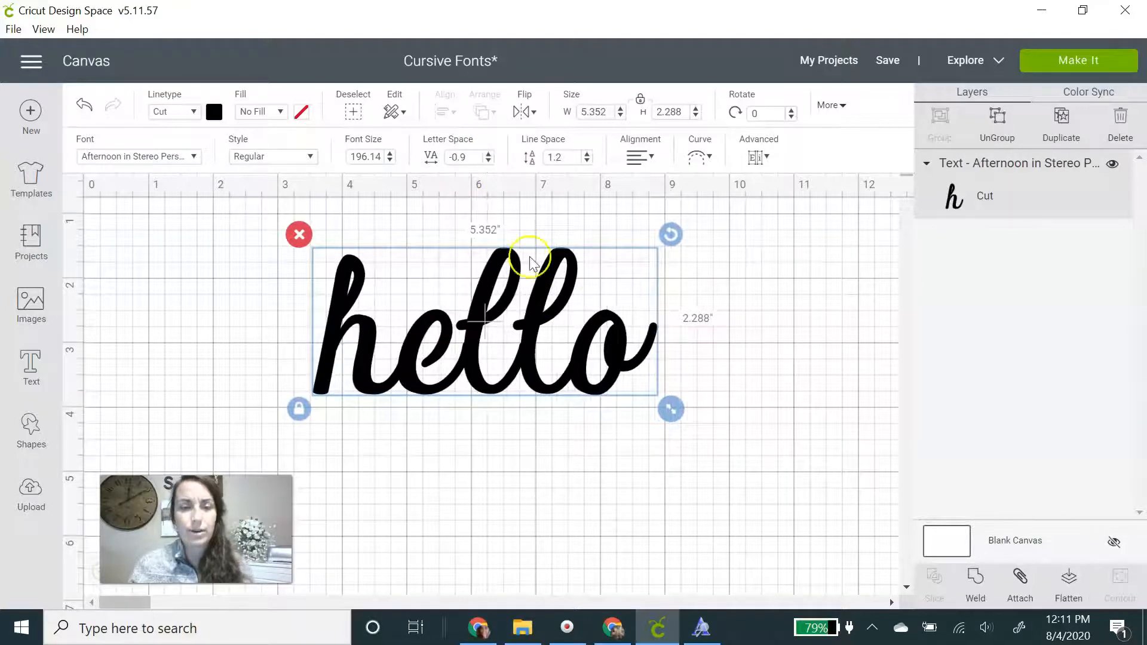
pyautogui.click(489, 160)
pyautogui.click(530, 466)
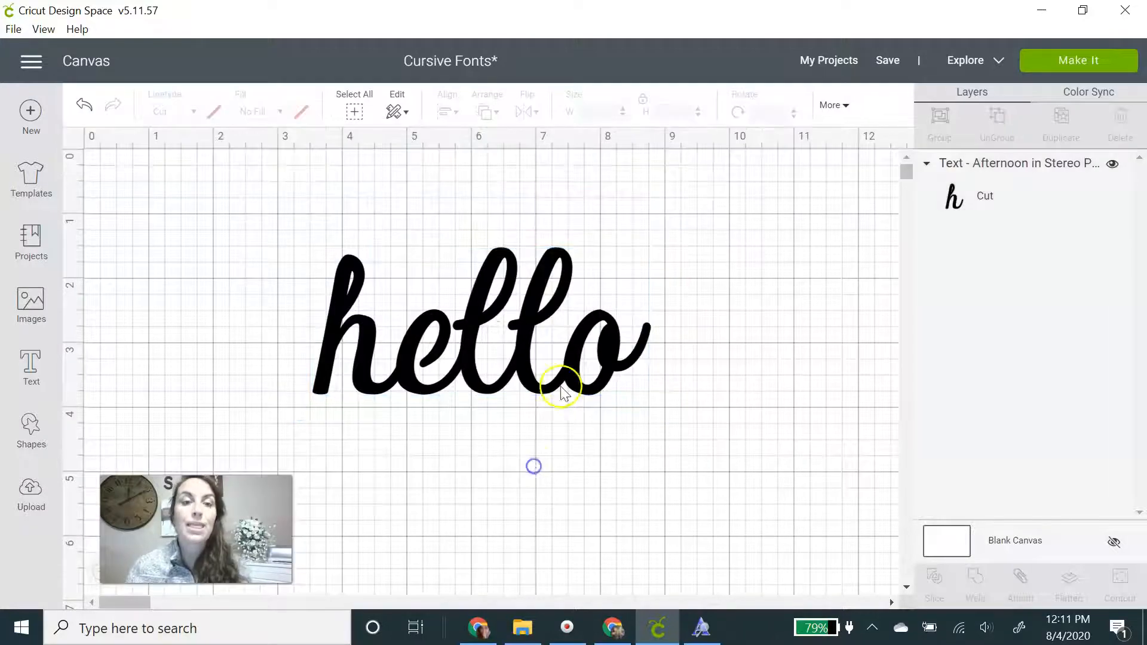
# - Enlarge "hello" to about 6.21 by 2.71 inches and set its linetype to Draw
pyautogui.click(556, 353)
pyautogui.moveTo(662, 406); pyautogui.dragTo(738, 450)
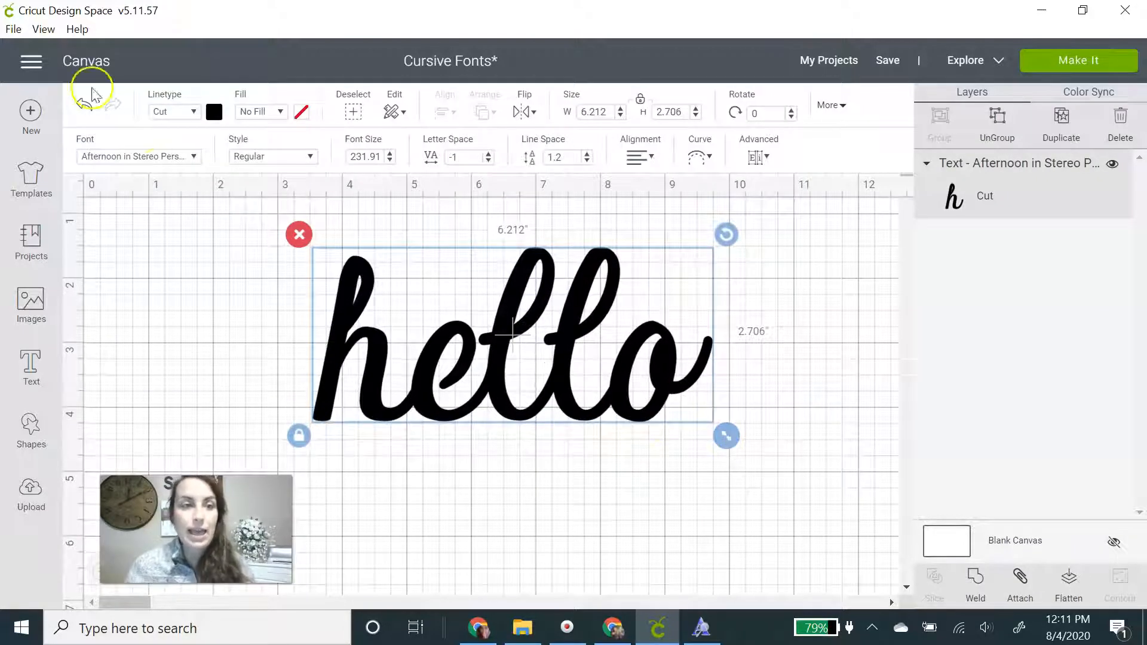
pyautogui.click(180, 113)
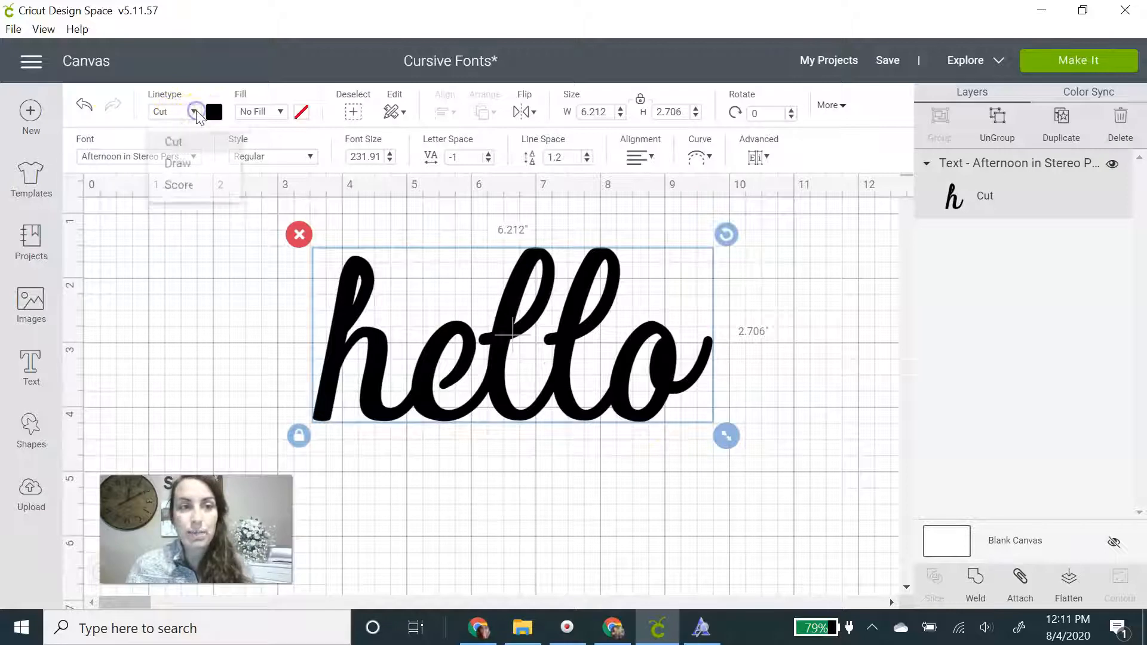
pyautogui.click(201, 173)
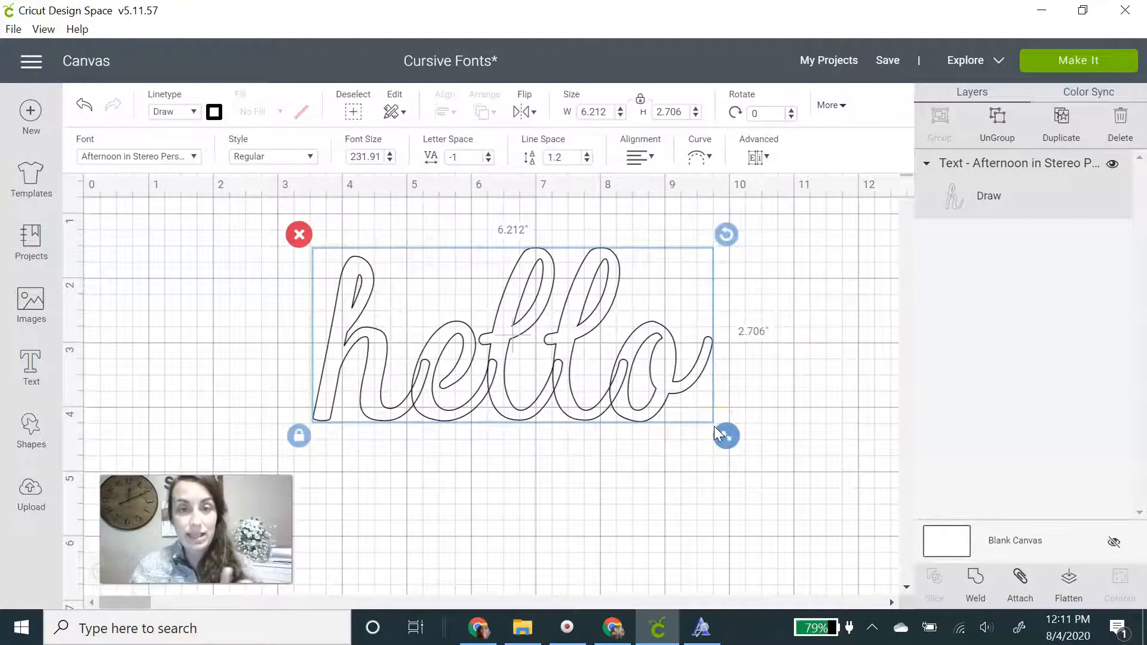
# - Weld the overlapping letters of the outlined "hello" and set the linetype of the result to Cut
pyautogui.click(975, 589)
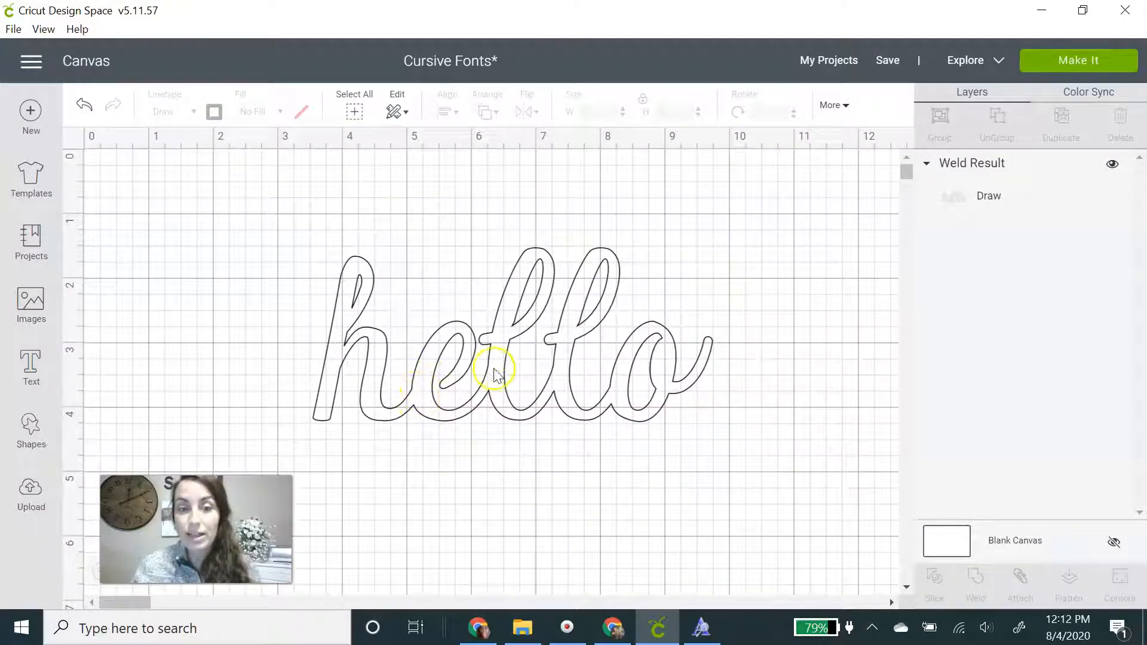
pyautogui.click(412, 401)
pyautogui.moveTo(724, 436)
pyautogui.mouseDown()
pyautogui.moveTo(693, 415)
pyautogui.moveTo(736, 433)
pyautogui.mouseUp()
pyautogui.click(186, 112)
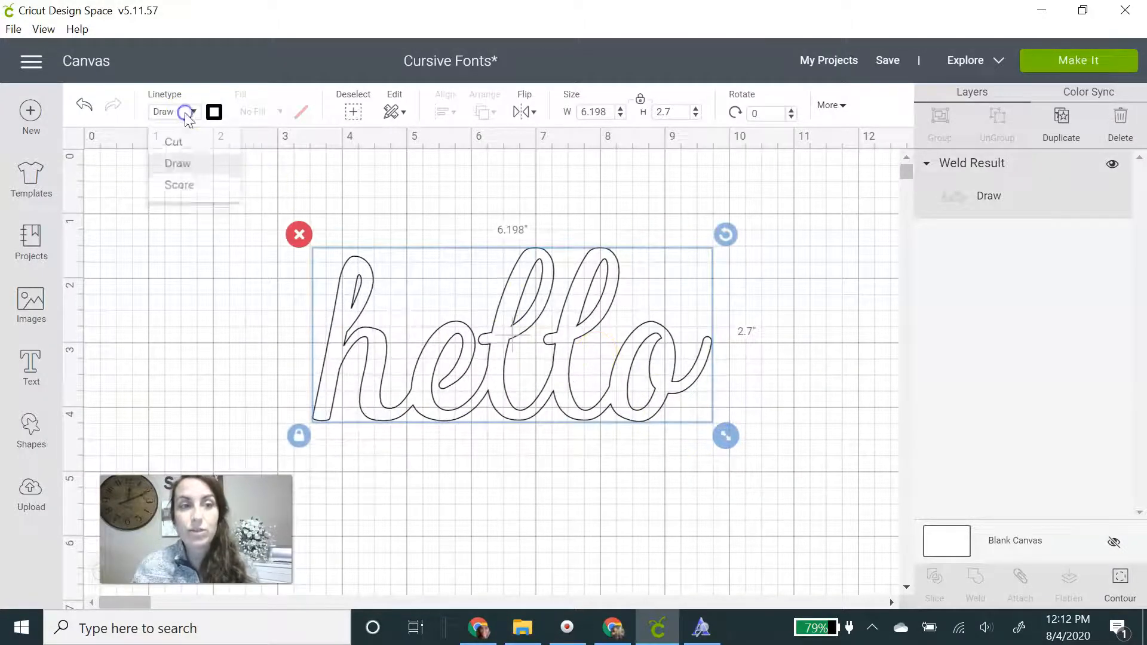
pyautogui.click(179, 144)
# - Color the welded "hello" orange and move it near the upper-left corner of the canvas grid
pyautogui.click(213, 114)
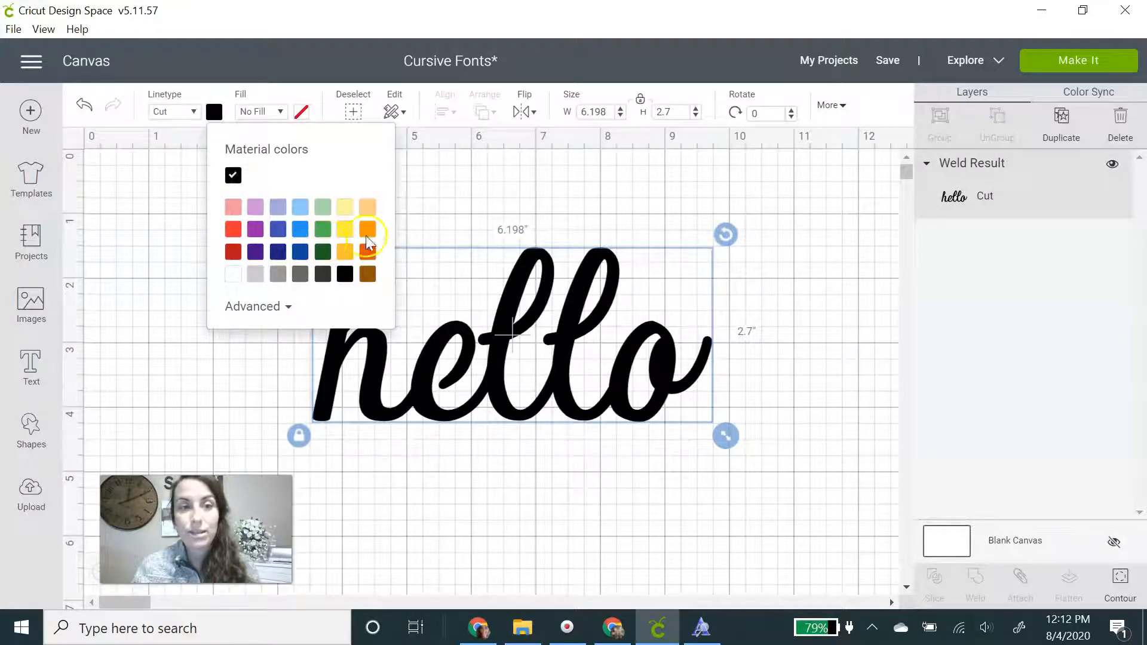
pyautogui.click(366, 231)
pyautogui.click(584, 483)
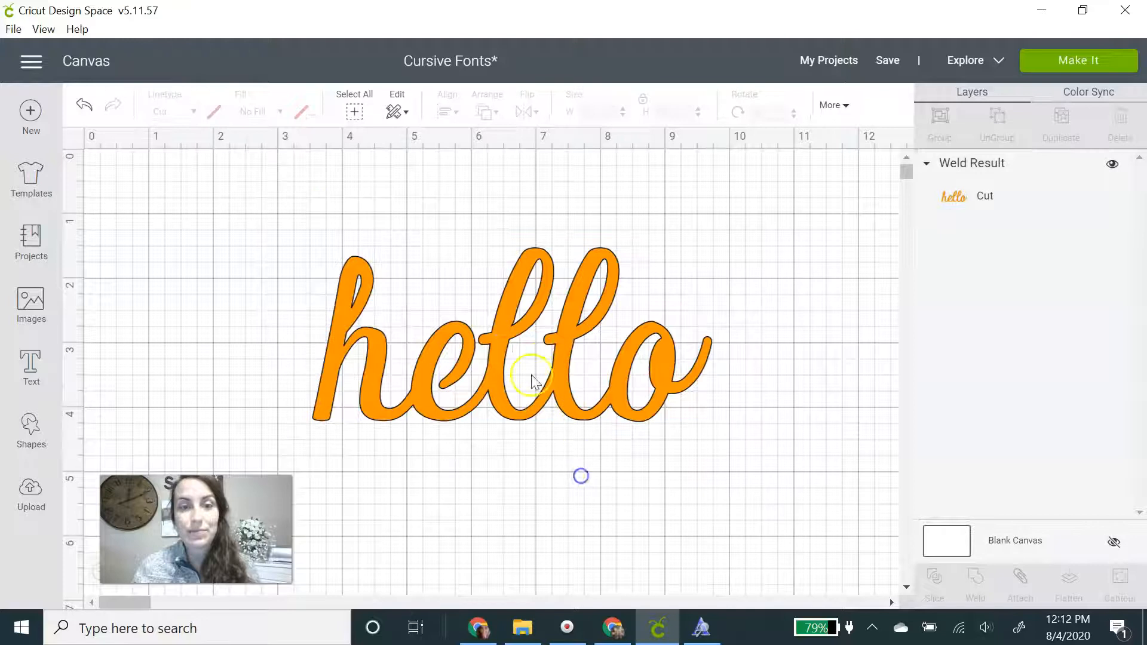
pyautogui.moveTo(550, 366); pyautogui.dragTo(386, 299)
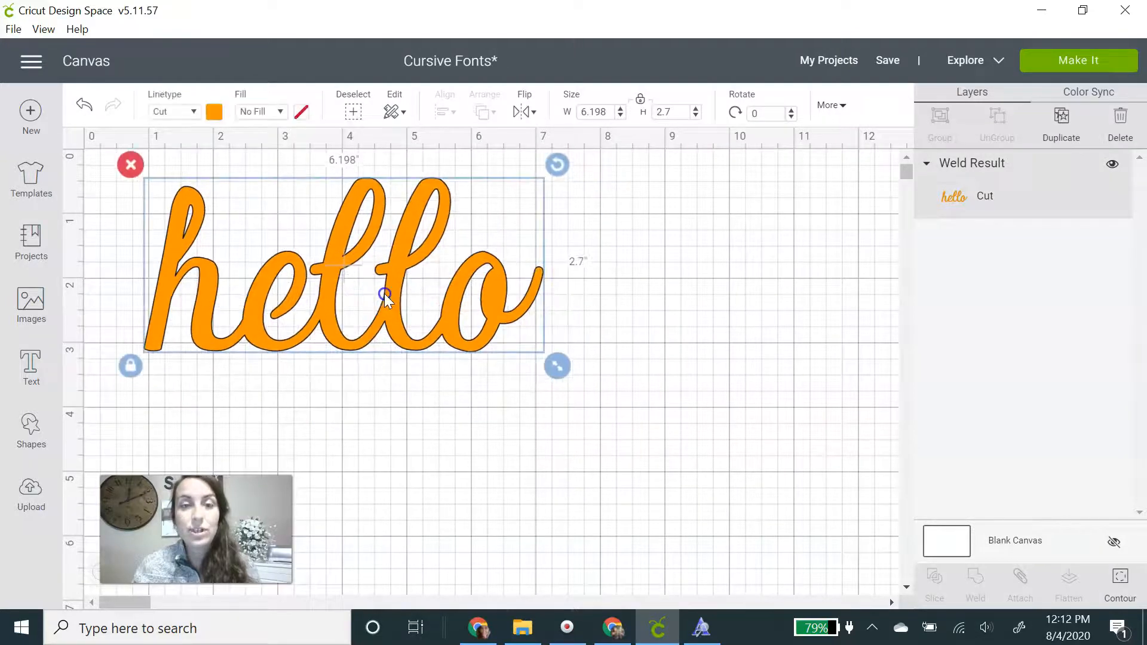
pyautogui.click(671, 474)
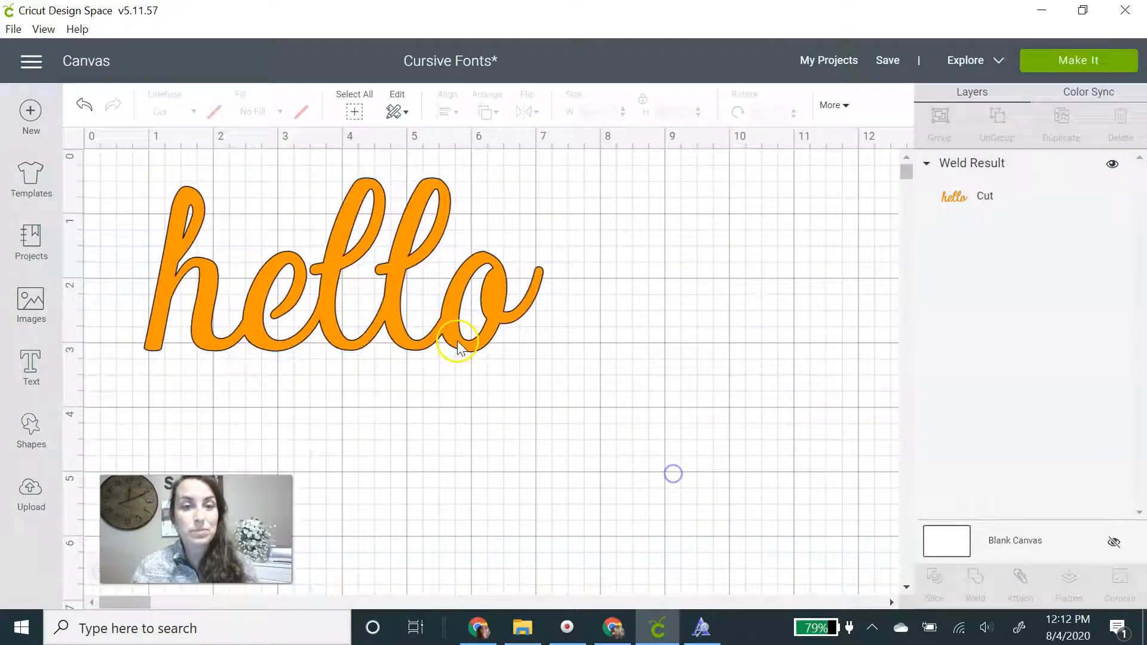
# - Add a second text reading "hello", place it below the orange word and enlarge it to about 5.33 by 1.65 inches
pyautogui.click(36, 353)
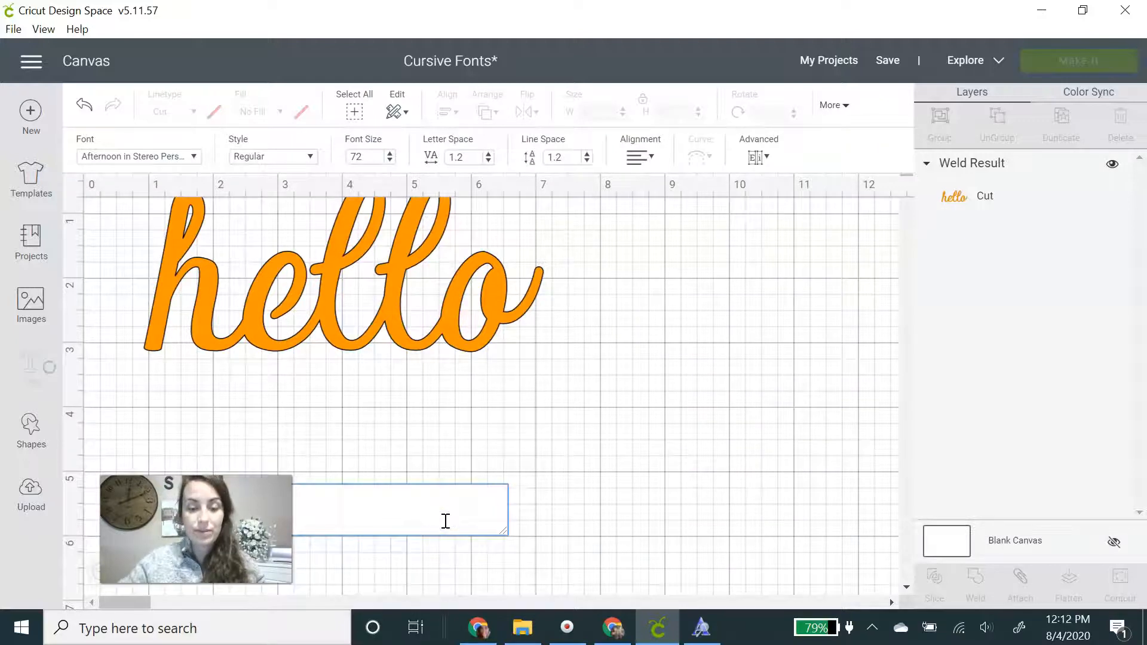
pyautogui.write('hello')
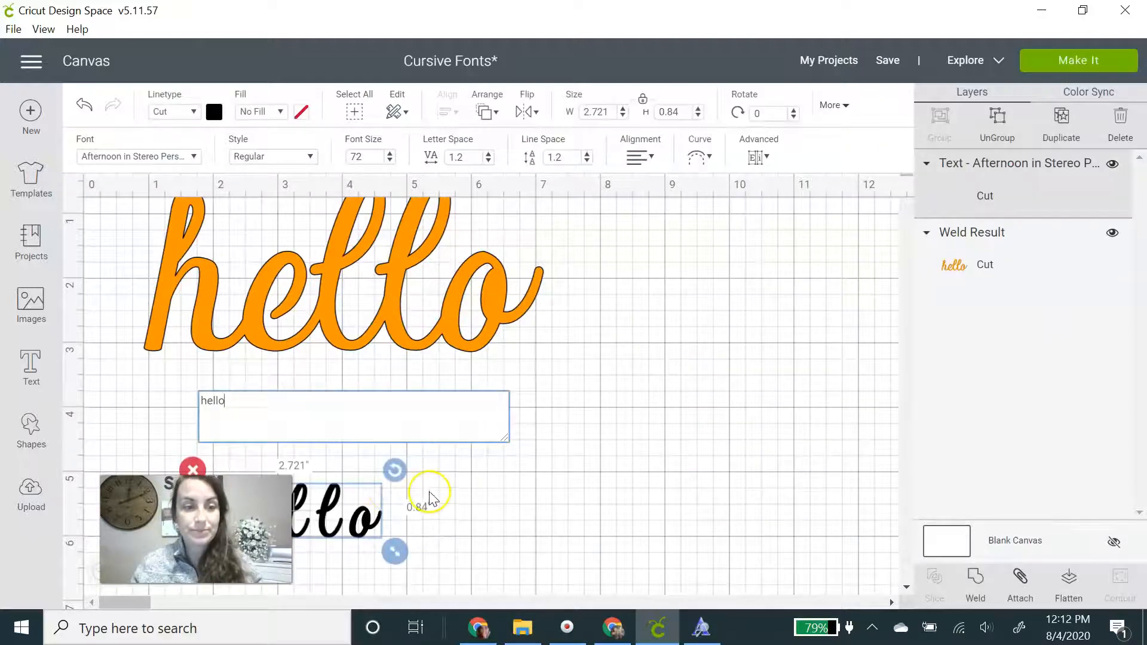
pyautogui.moveTo(376, 531); pyautogui.dragTo(827, 511)
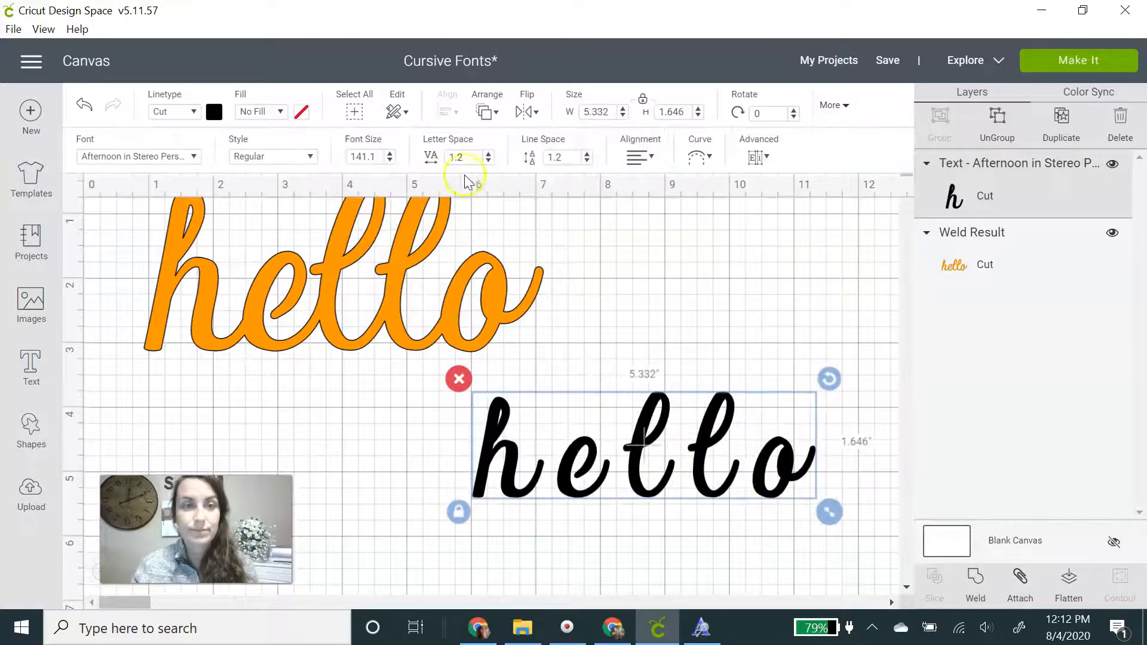
# - Reduce the letter spacing of the new black "hello" to -1
pyautogui.click(488, 162)
pyautogui.click(488, 161)
pyautogui.click(488, 162)
pyautogui.click(488, 162)
pyautogui.click(489, 162)
pyautogui.click(489, 162)
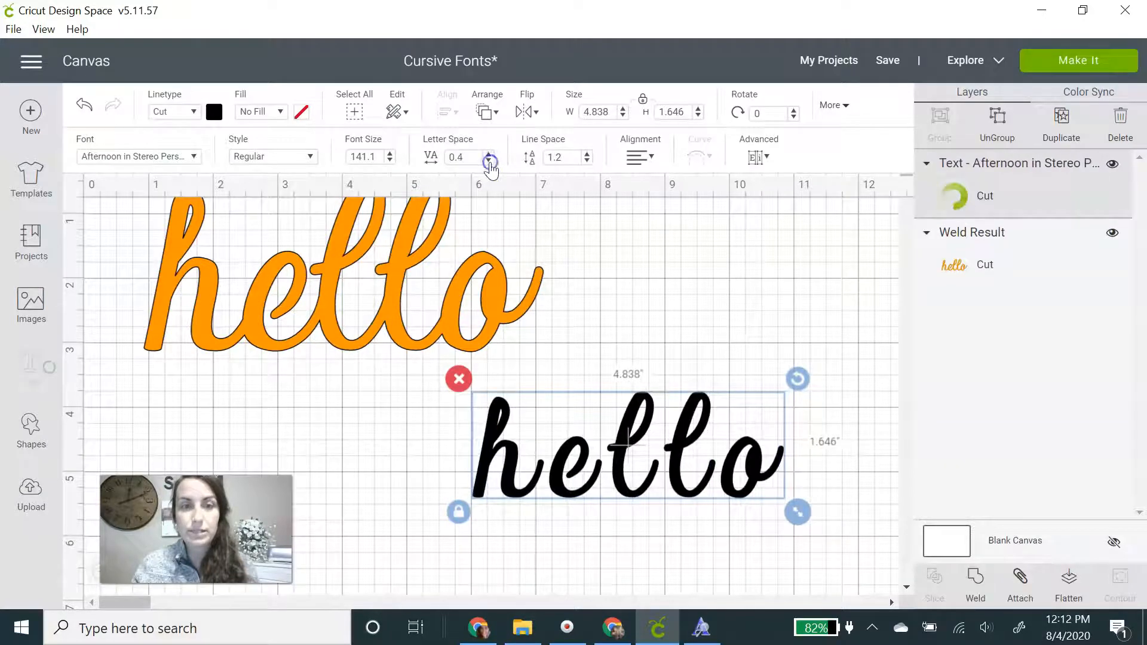
pyautogui.click(488, 162)
pyautogui.click(488, 162)
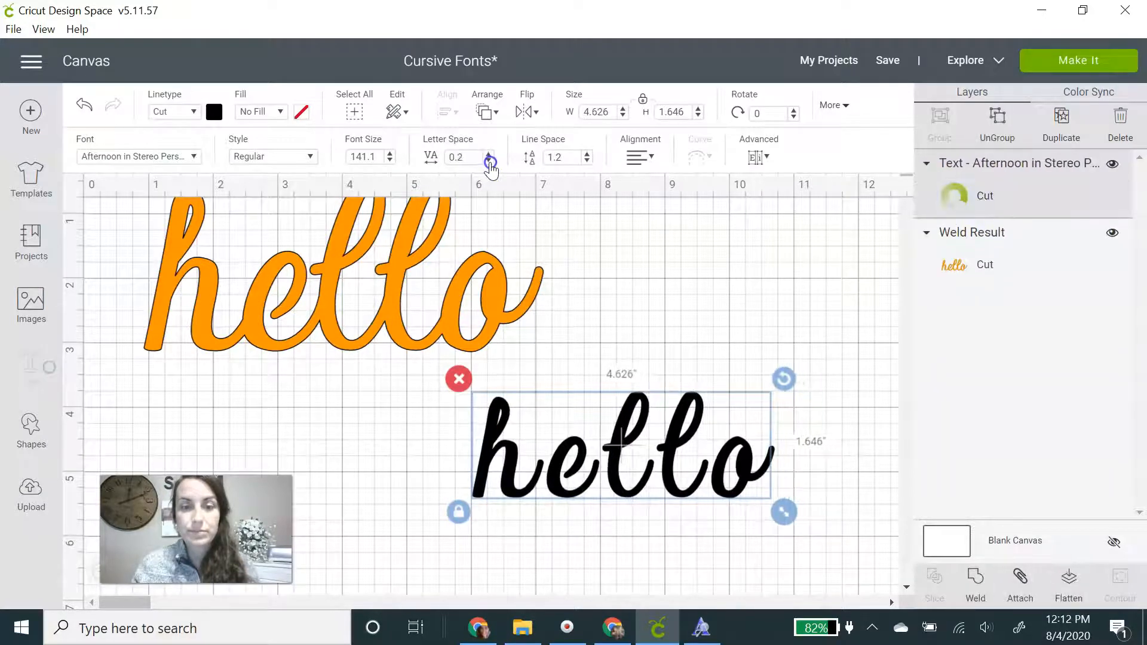
pyautogui.click(488, 162)
pyautogui.click(488, 162)
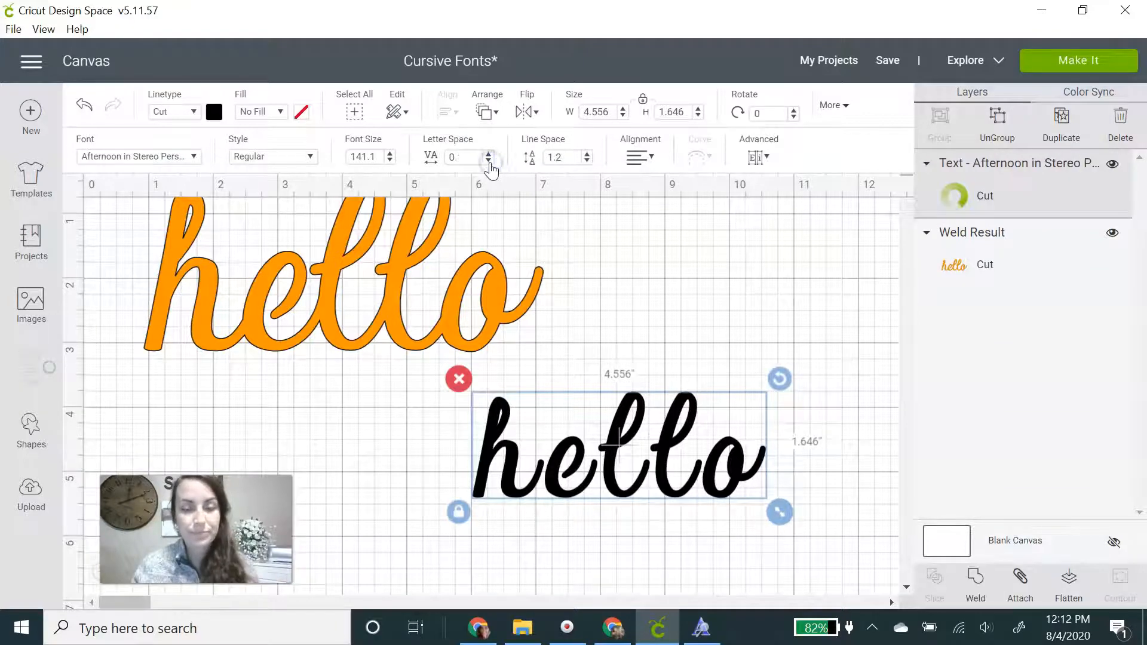
pyautogui.click(489, 162)
pyautogui.click(489, 161)
pyautogui.click(489, 162)
pyautogui.click(489, 162)
pyautogui.click(489, 162)
pyautogui.click(488, 162)
pyautogui.click(488, 162)
pyautogui.click(488, 162)
pyautogui.click(489, 162)
pyautogui.click(488, 161)
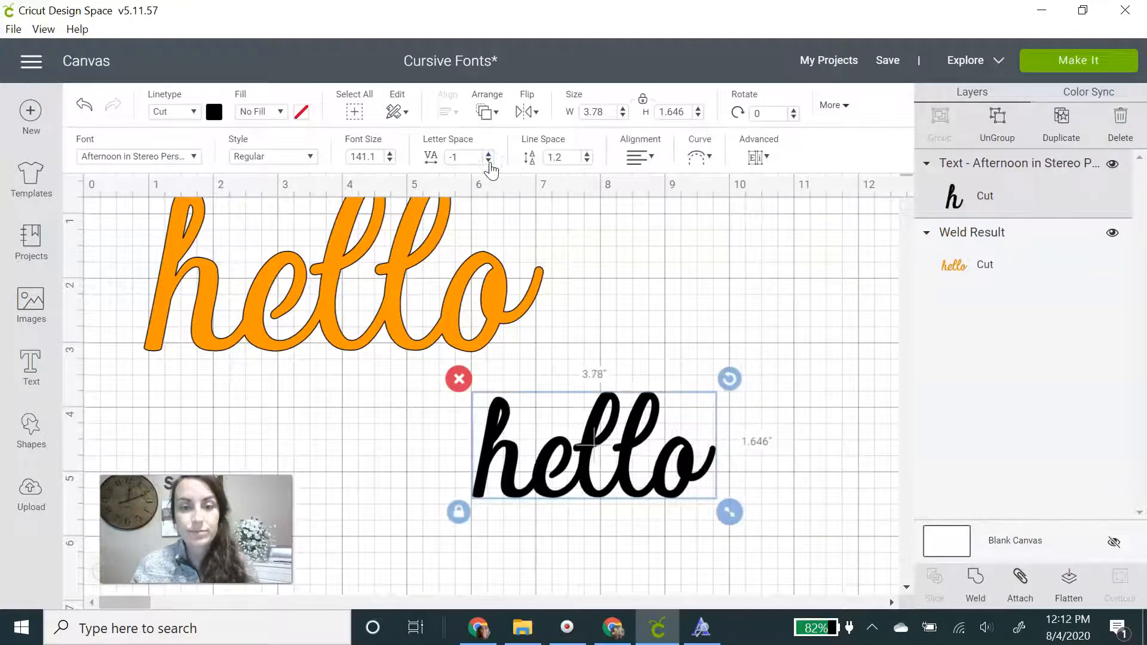
# - Enlarge the black "hello" to about 5.88 by 2.56 inches, color it blue and deselect it
pyautogui.moveTo(713, 509); pyautogui.dragTo(860, 567)
pyautogui.moveTo(698, 469); pyautogui.dragTo(643, 440)
pyautogui.click(190, 131)
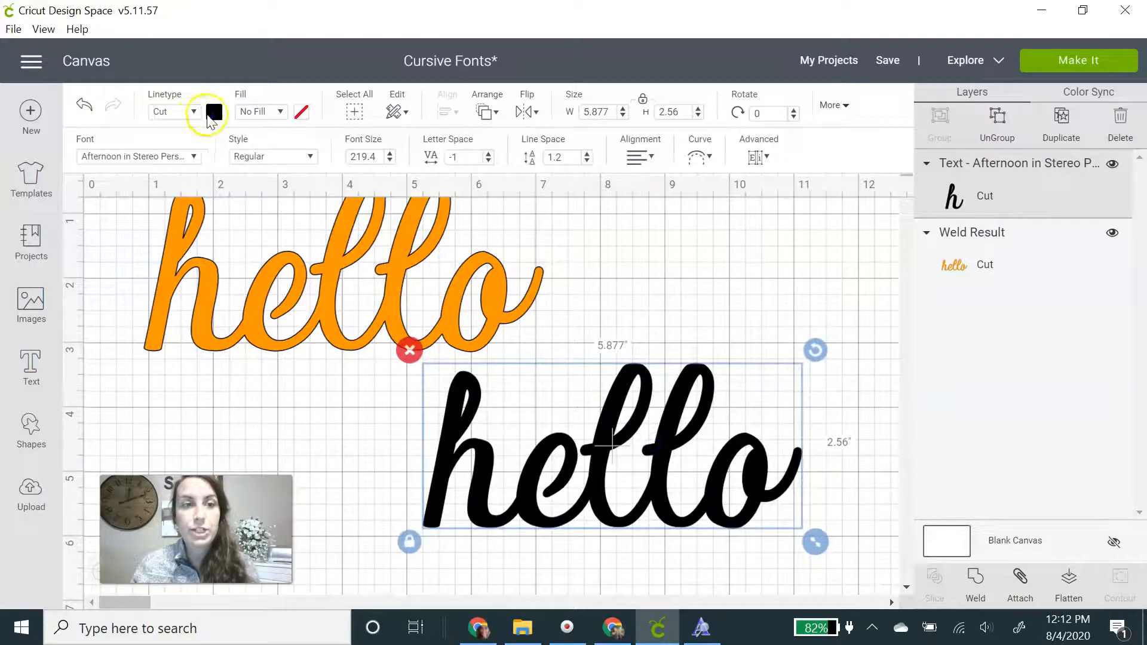
pyautogui.click(301, 232)
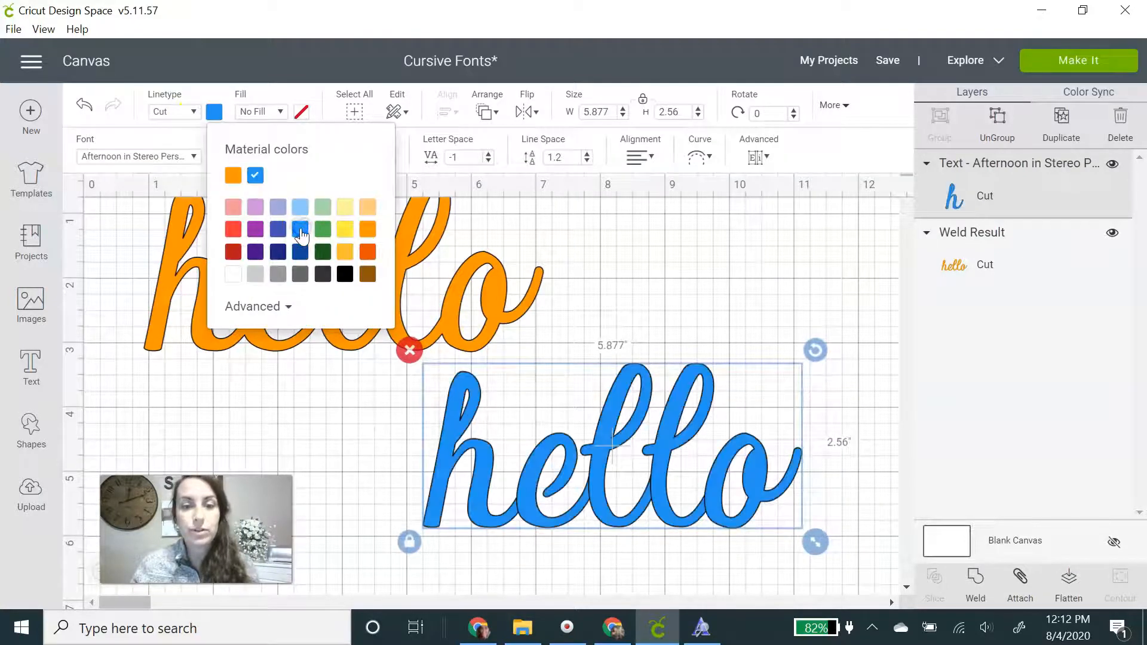
pyautogui.click(770, 317)
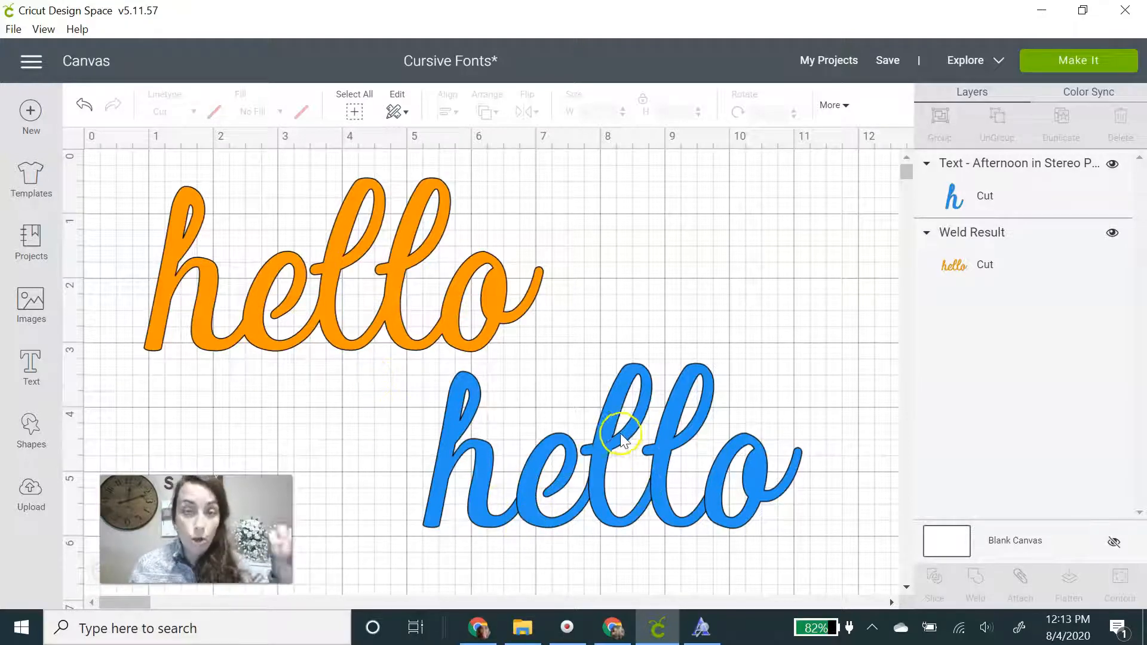
# - Weld the letters of the blue "hello" and move the word up so it overlaps the end of the orange one
pyautogui.click(590, 454)
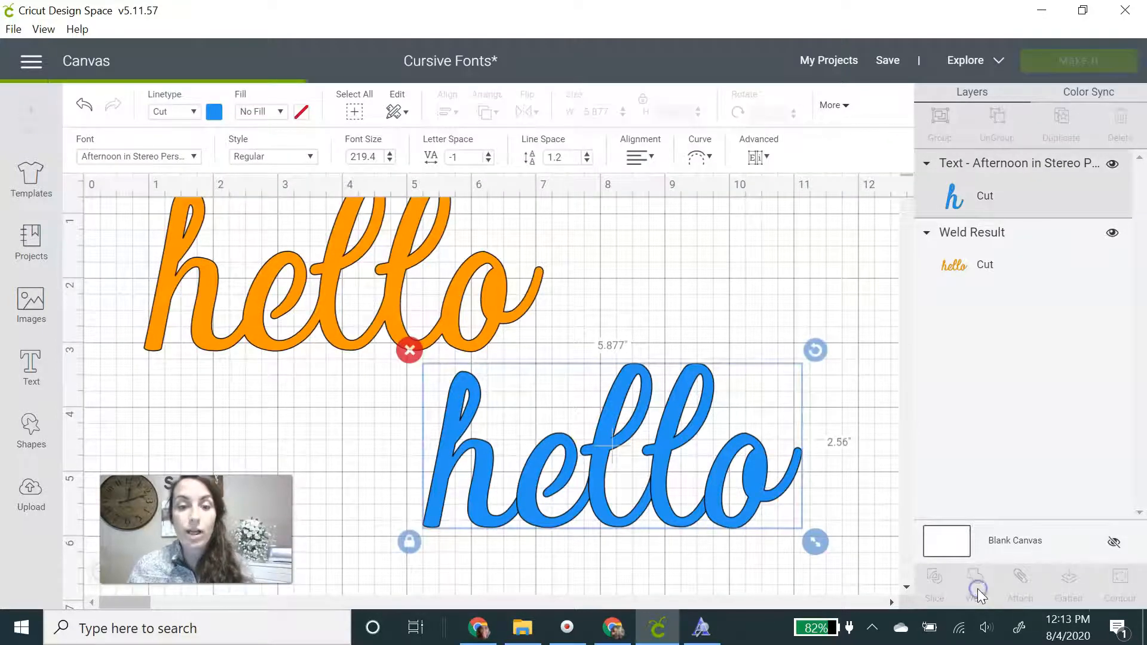
pyautogui.click(975, 588)
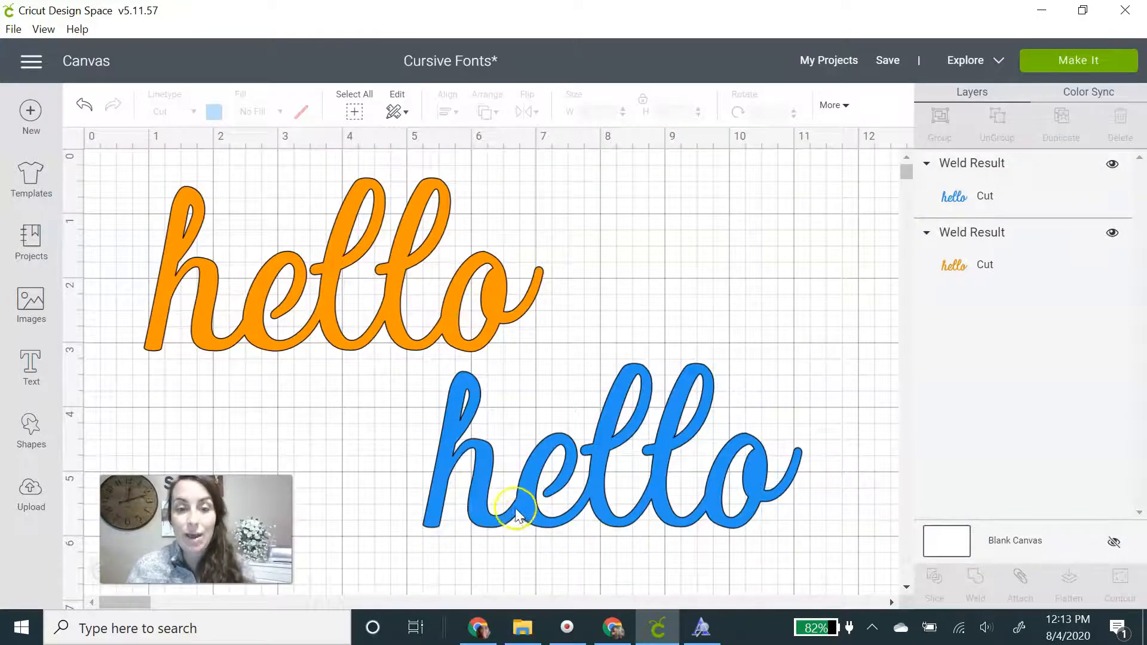
pyautogui.moveTo(711, 518); pyautogui.dragTo(705, 325)
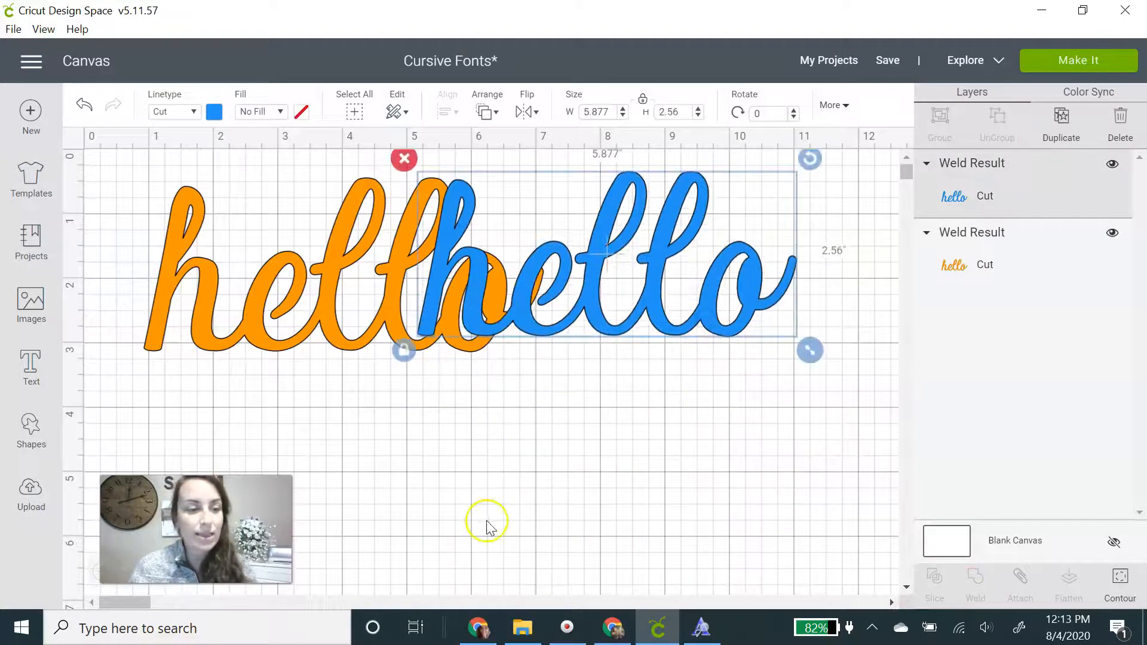
# - Switch to Google Keep, check off "Overlapping letters/welding" in the topic list and return to Cricut Design Space
pyautogui.click(481, 627)
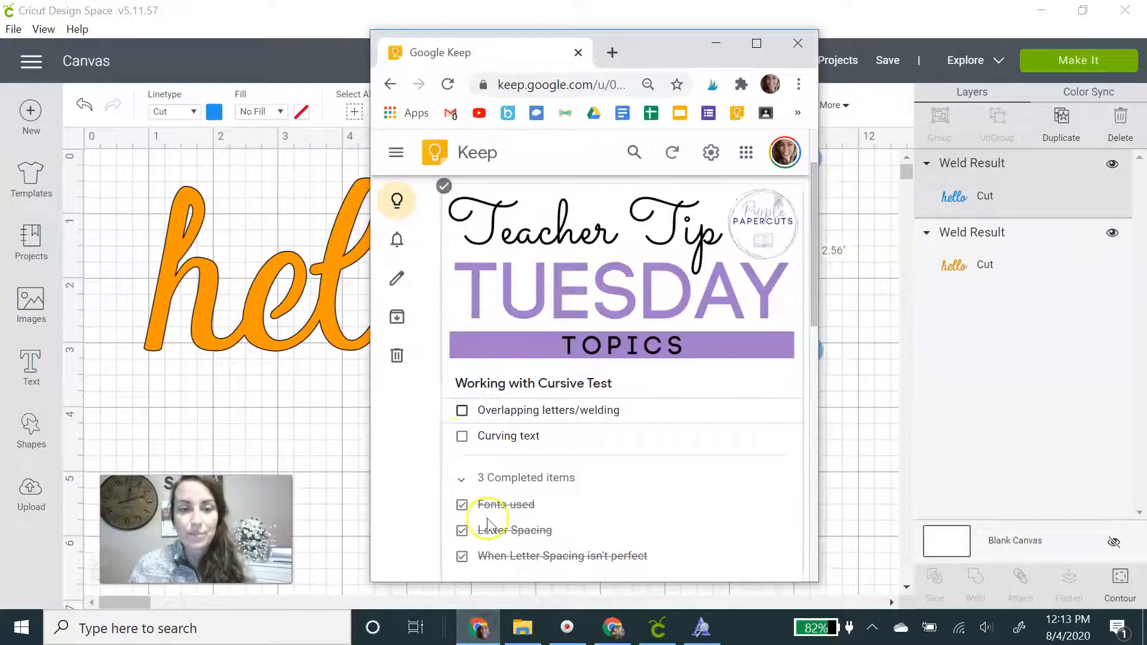
pyautogui.click(462, 411)
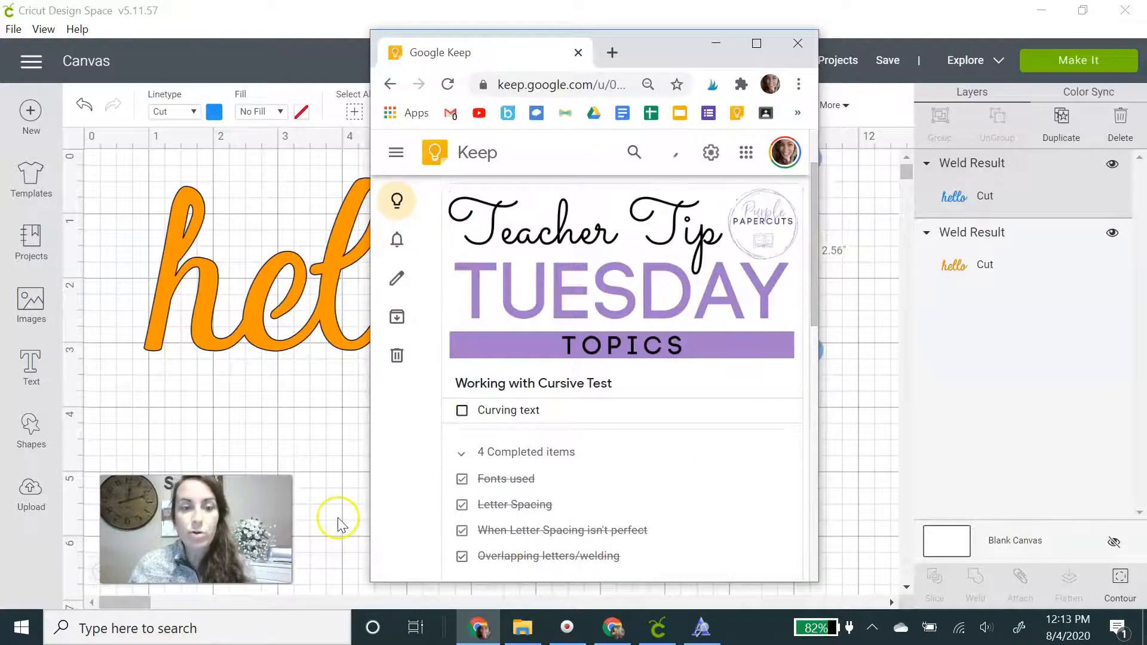
pyautogui.click(335, 520)
# - Delete the blue and the orange "hello" from the canvas
pyautogui.click(576, 288)
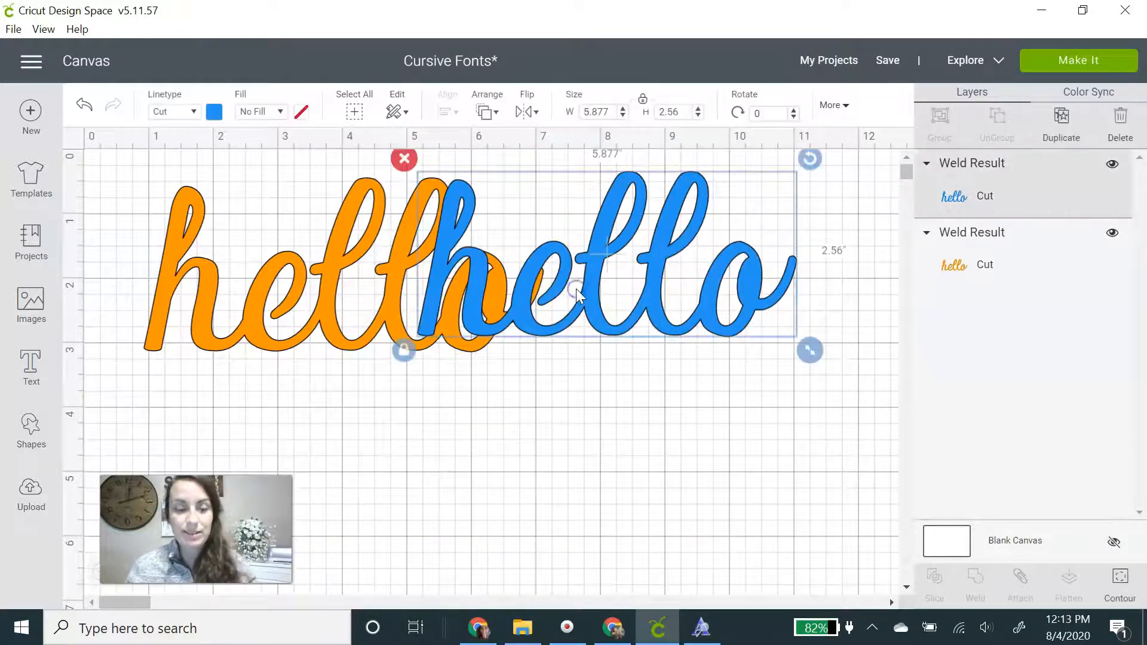
pyautogui.press('Delete')
pyautogui.click(474, 282)
pyautogui.press('Delete')
pyautogui.click(110, 390)
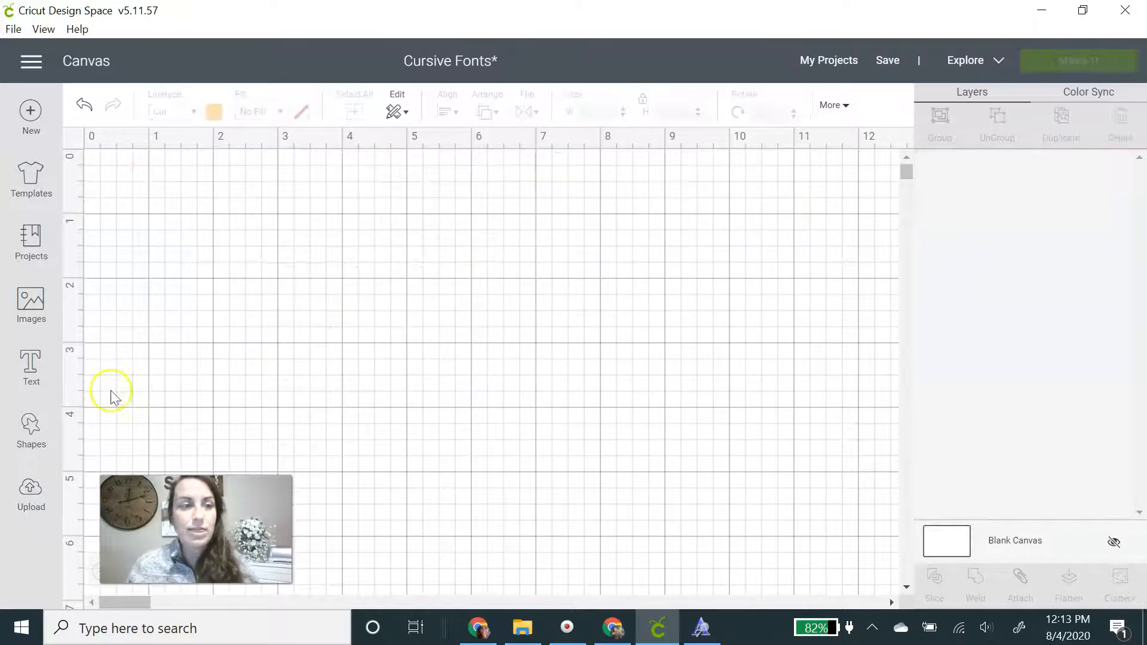
# - Add a text reading "cursive", enlarge it to about 7.41 by 1.3 inches and position it in the upper part of the canvas
pyautogui.click(30, 376)
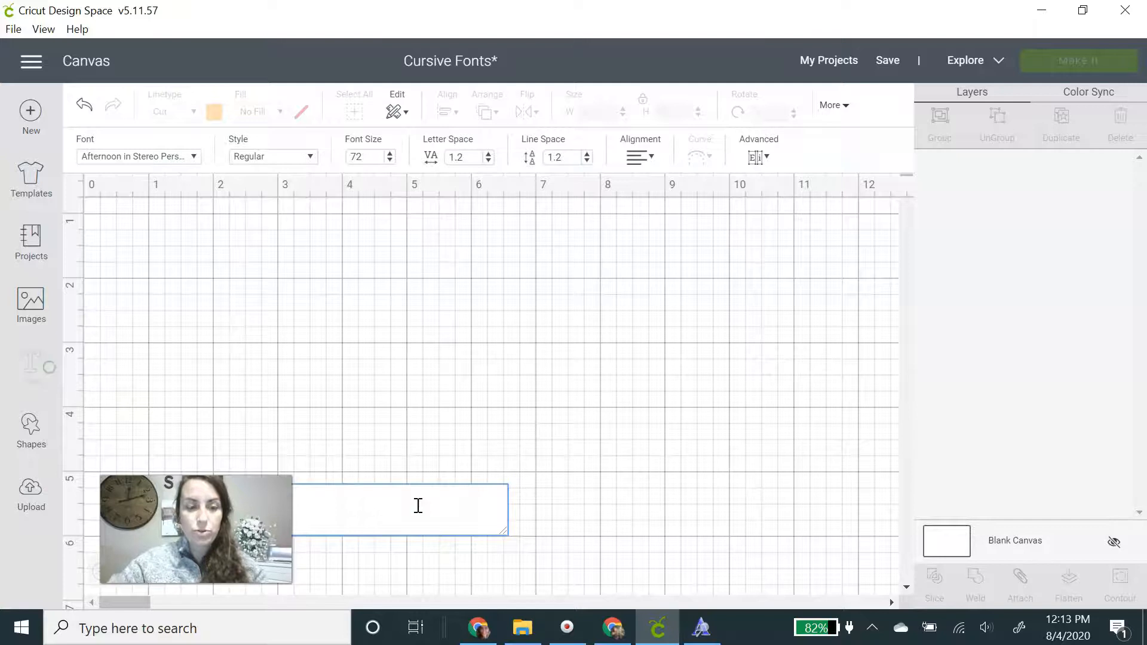
pyautogui.write('cursive')
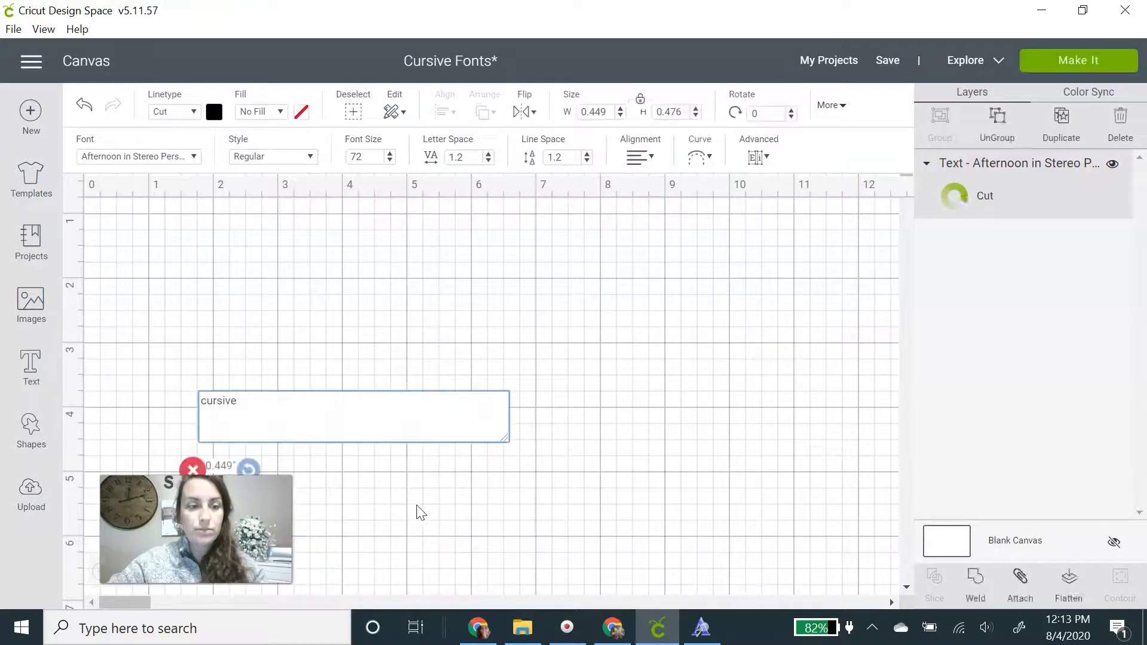
pyautogui.moveTo(381, 504); pyautogui.dragTo(554, 328)
pyautogui.moveTo(632, 355); pyautogui.dragTo(865, 468)
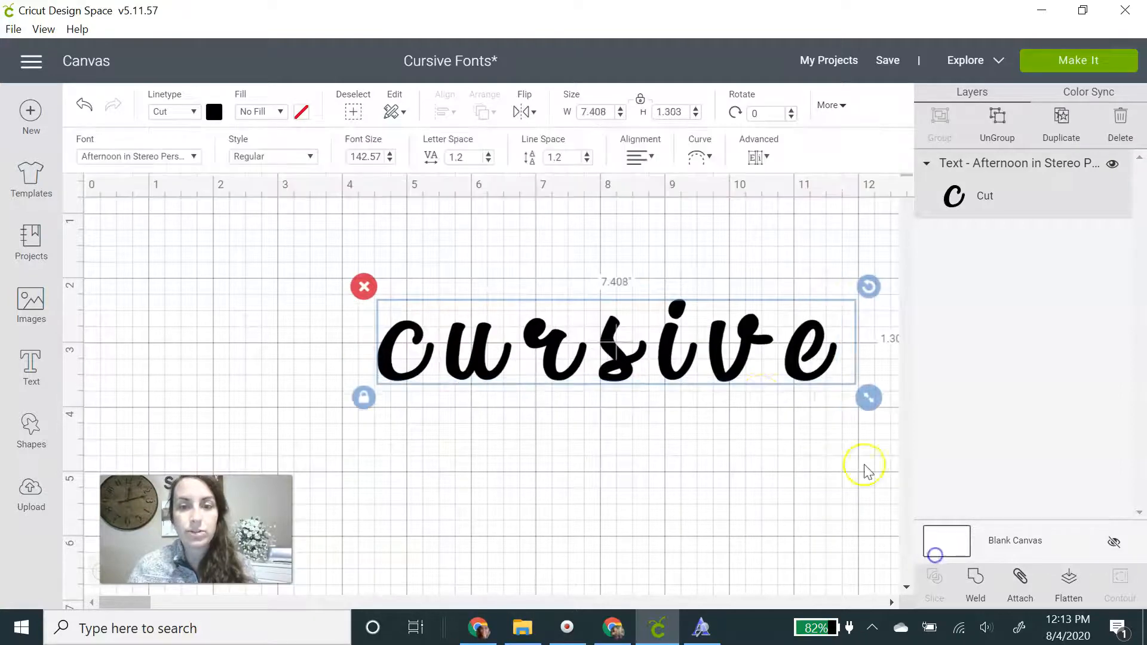
pyautogui.moveTo(743, 358); pyautogui.dragTo(566, 349)
# - Change the font of "cursive" to Cookie and enlarge the word to about 8.45 by 1.56 inches
pyautogui.click(215, 145)
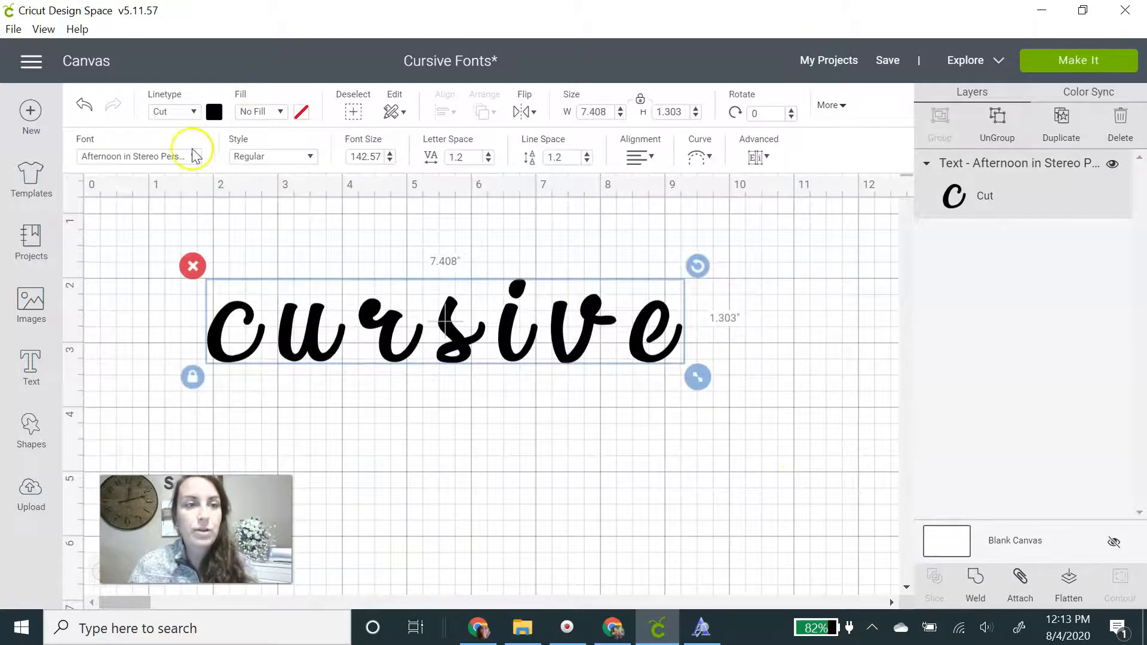
pyautogui.scroll(-10, 508, 305)
pyautogui.scroll(-10, 535, 313)
pyautogui.scroll(-10, 536, 312)
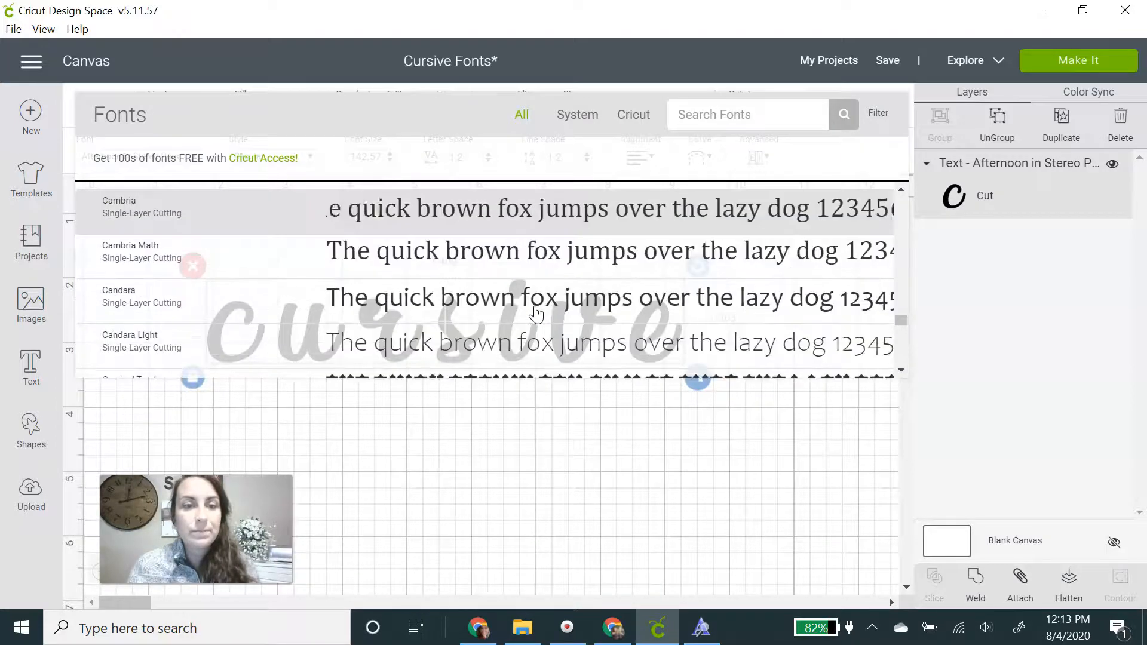
pyautogui.scroll(-10, 536, 313)
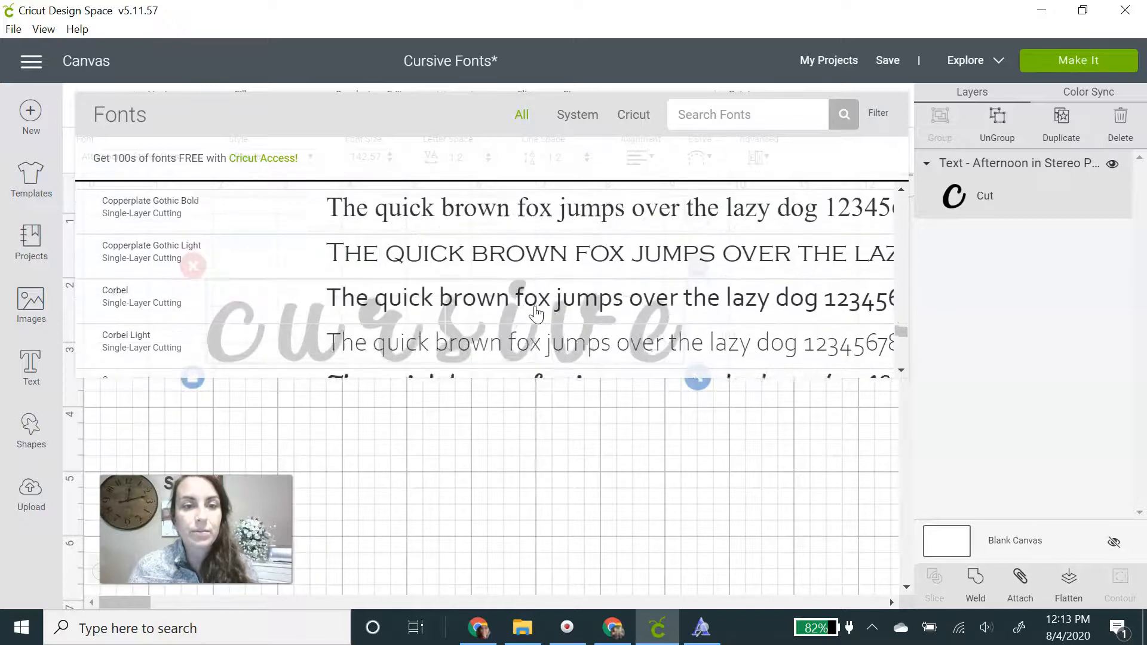
pyautogui.scroll(3, 536, 312)
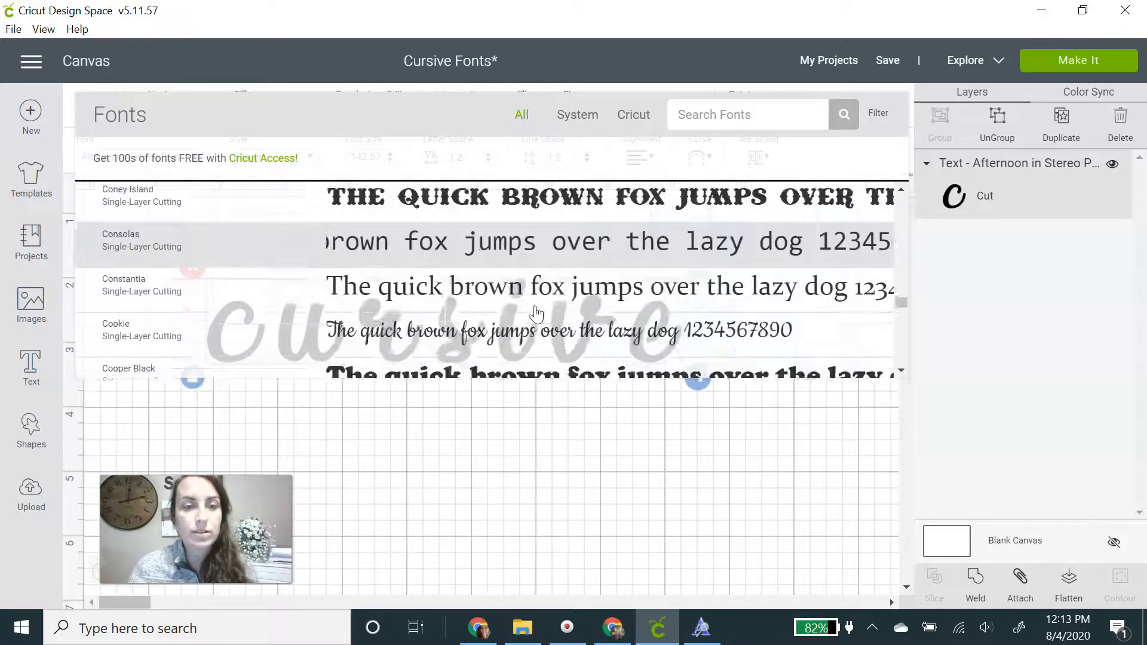
pyautogui.scroll(-1, 536, 313)
pyautogui.click(528, 306)
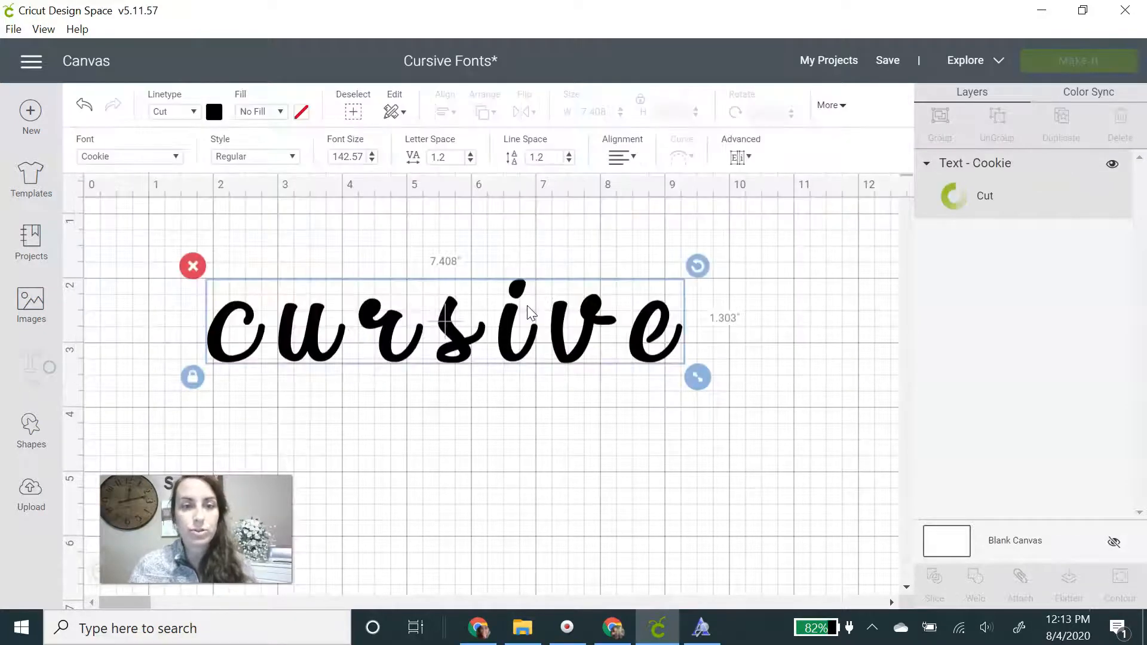
pyautogui.moveTo(591, 366); pyautogui.dragTo(760, 440)
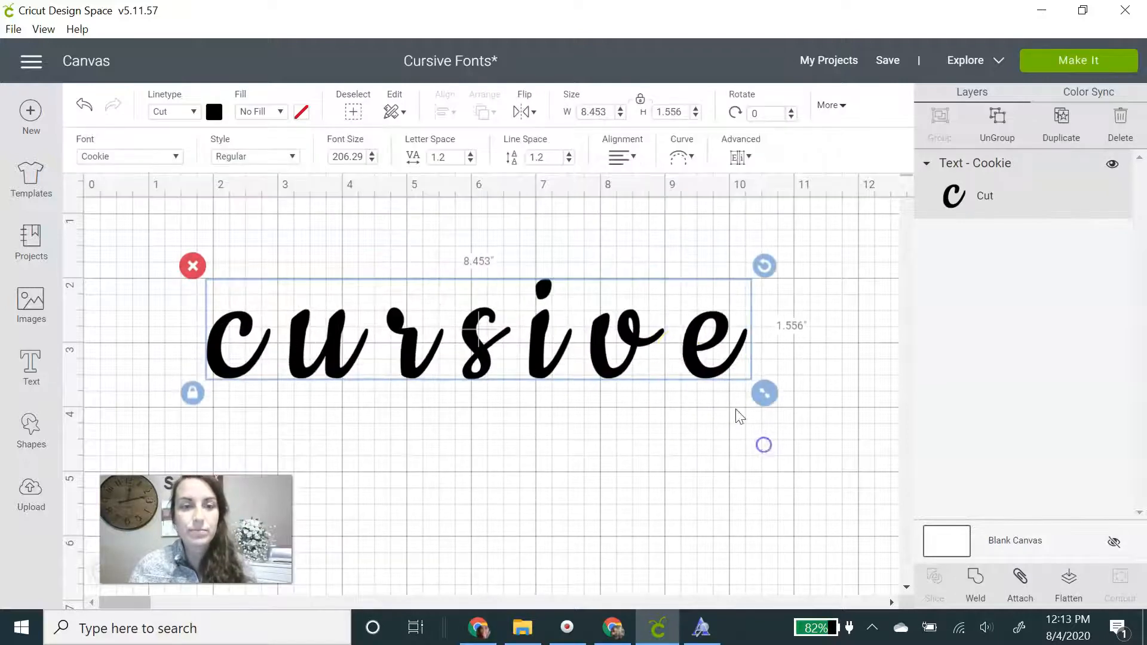
# - Reduce the letter spacing of "cursive" to -0.4 so the letters join
pyautogui.click(471, 161)
pyautogui.click(471, 161)
pyautogui.click(472, 161)
pyautogui.click(471, 161)
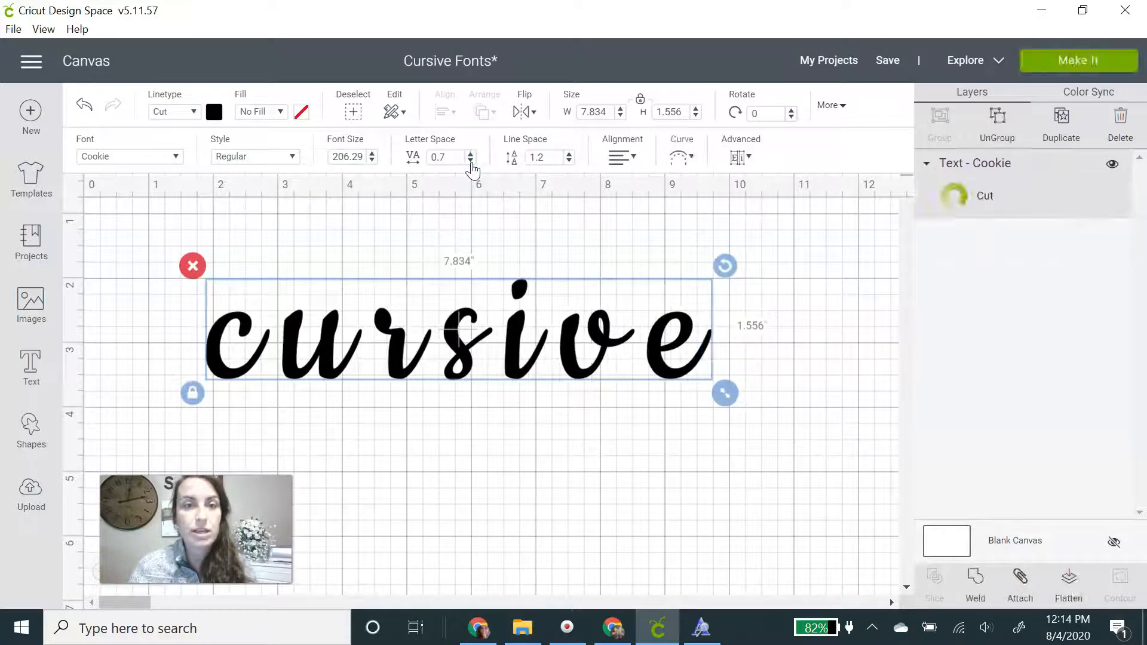
pyautogui.click(471, 161)
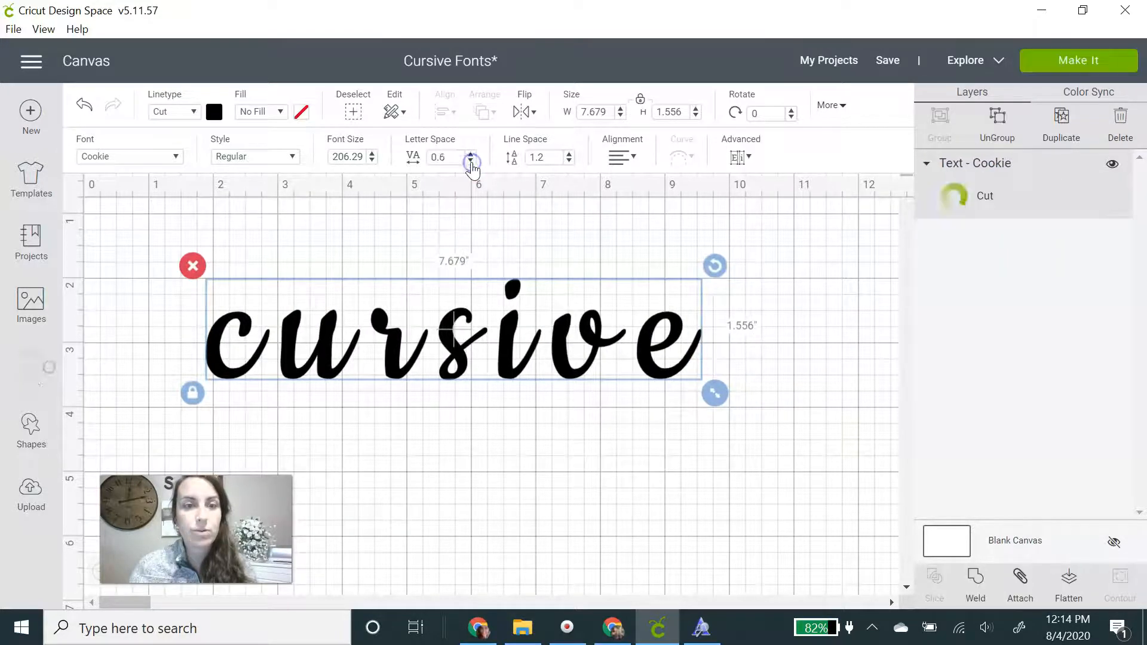
pyautogui.click(471, 161)
pyautogui.click(472, 161)
pyautogui.click(471, 161)
pyautogui.click(471, 161)
pyautogui.click(471, 161)
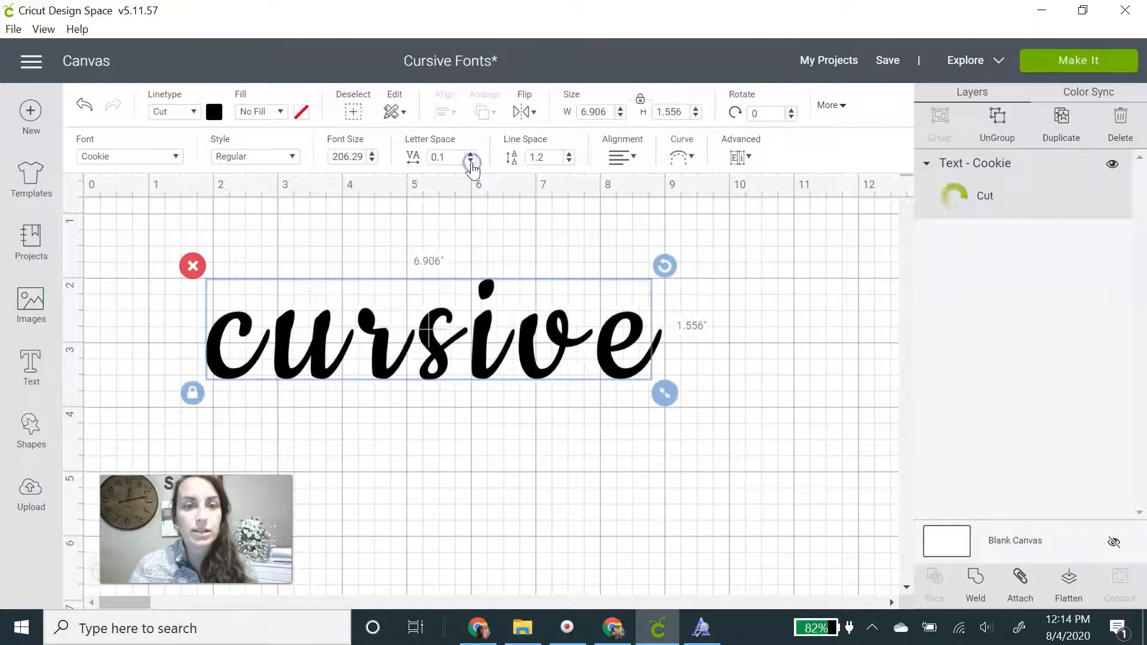
pyautogui.click(471, 161)
pyautogui.click(471, 161)
pyautogui.click(471, 161)
pyautogui.click(472, 161)
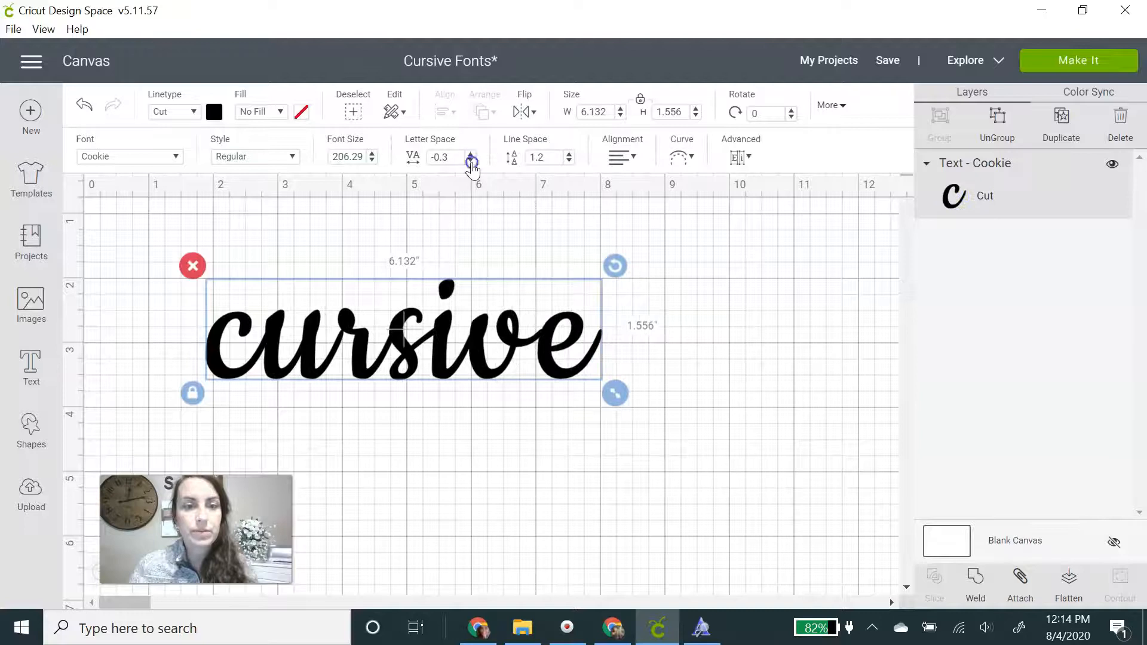
pyautogui.click(471, 161)
# - Enlarge "cursive" to about 7.99 by 2.08 inches and reposition it in the upper part of the canvas
pyautogui.moveTo(459, 356); pyautogui.dragTo(557, 328)
pyautogui.moveTo(702, 378); pyautogui.dragTo(827, 446)
pyautogui.moveTo(684, 358); pyautogui.dragTo(633, 352)
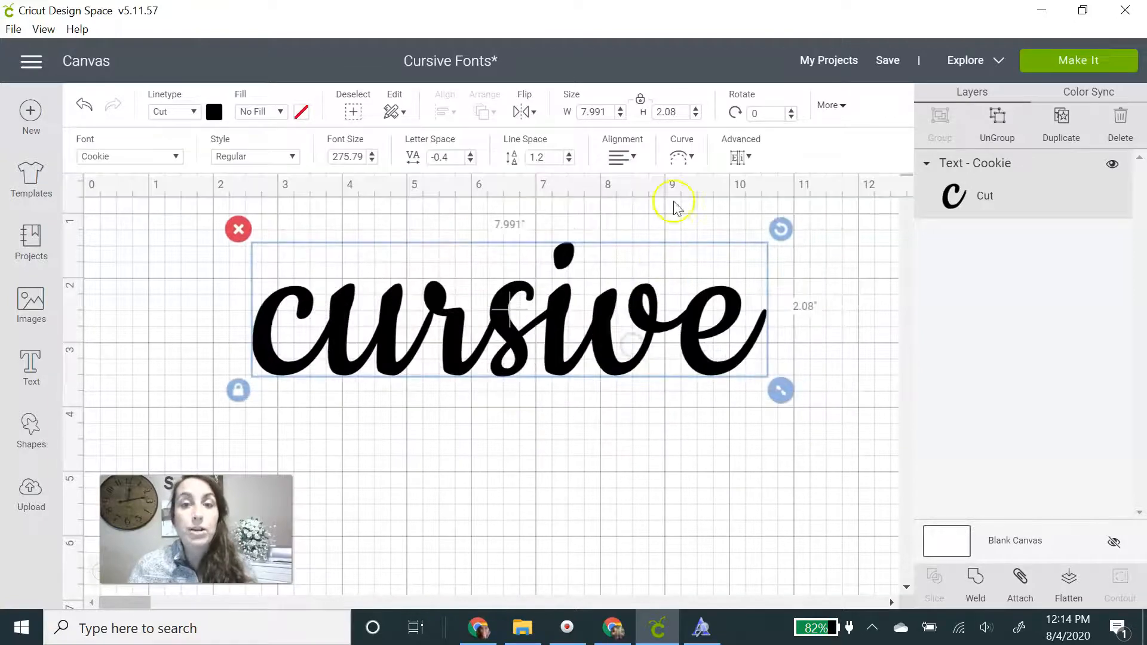
# - Curve "cursive" into an upward arch with a diameter of about 6.225 and move the arched word slightly up
pyautogui.click(678, 159)
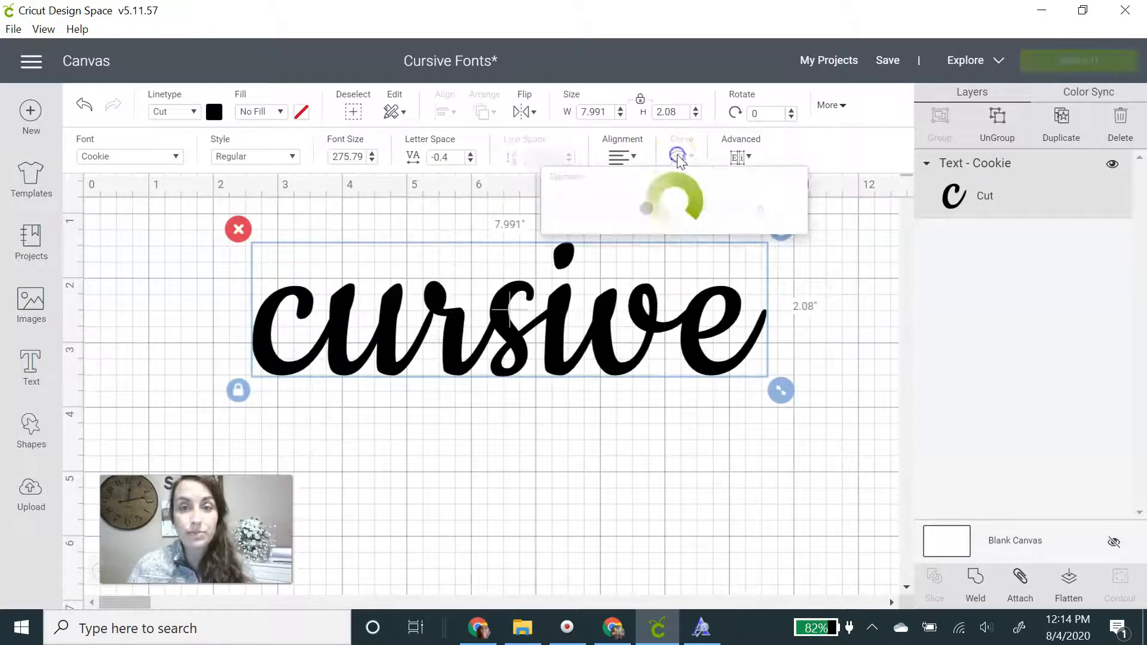
pyautogui.moveTo(639, 214); pyautogui.dragTo(719, 223)
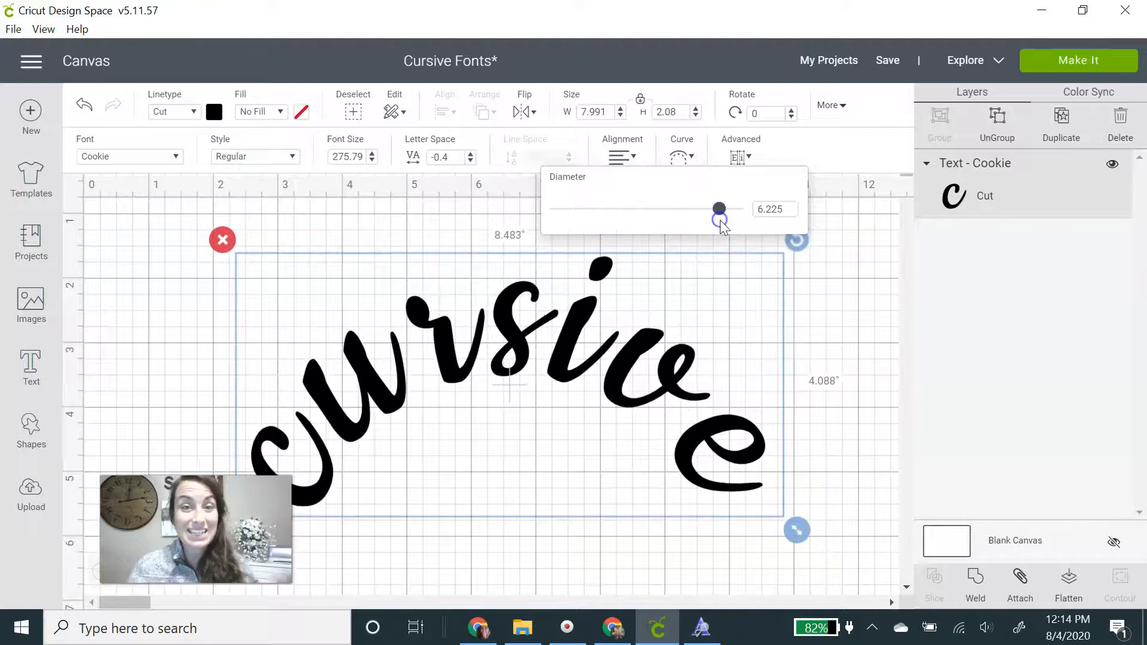
pyautogui.click(834, 347)
pyautogui.click(573, 348)
pyautogui.moveTo(574, 348); pyautogui.dragTo(584, 321)
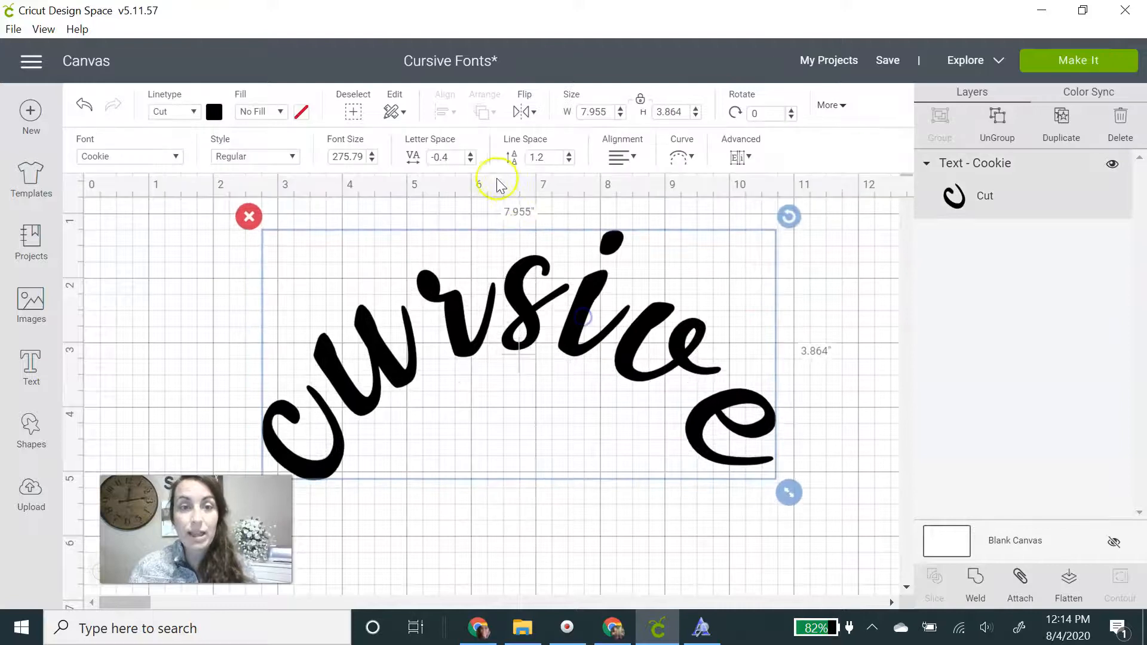
# - Reduce the letter spacing of the arched "cursive" to -1.2 to close the gaps between its letters
pyautogui.click(471, 161)
pyautogui.click(470, 161)
pyautogui.click(470, 161)
pyautogui.click(470, 161)
pyautogui.click(471, 161)
pyautogui.click(470, 161)
pyautogui.click(471, 162)
pyautogui.click(470, 162)
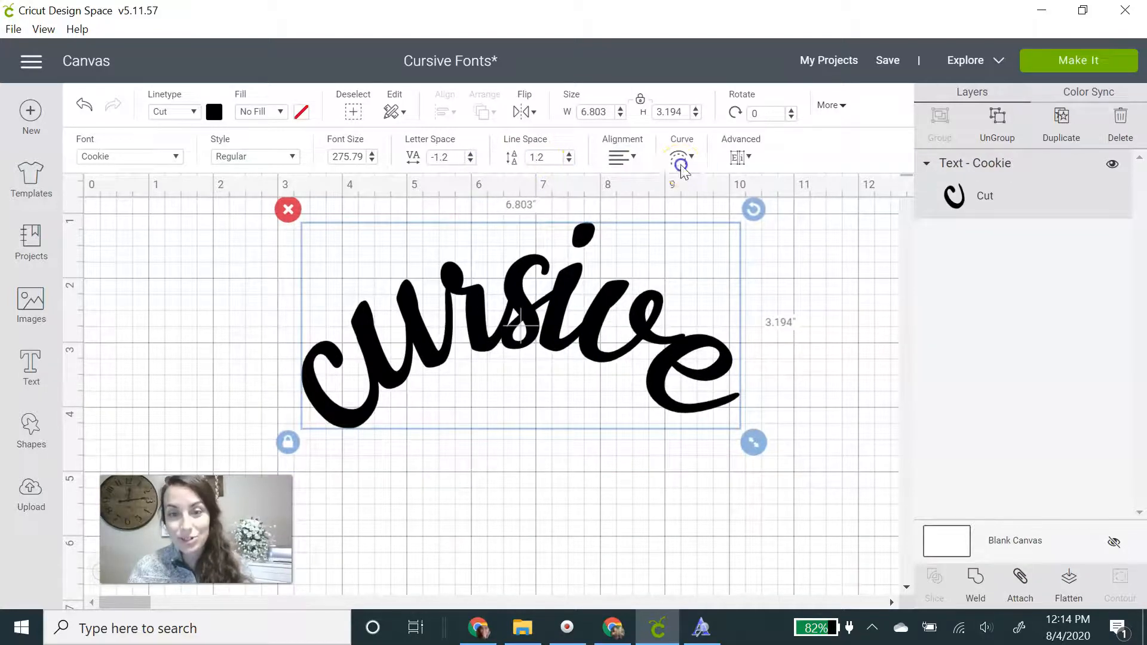
# - Adjust the curve diameter of "cursive" to about 6.071 and move the word up and slightly left on the canvas
pyautogui.click(680, 161)
pyautogui.moveTo(679, 207); pyautogui.dragTo(717, 223)
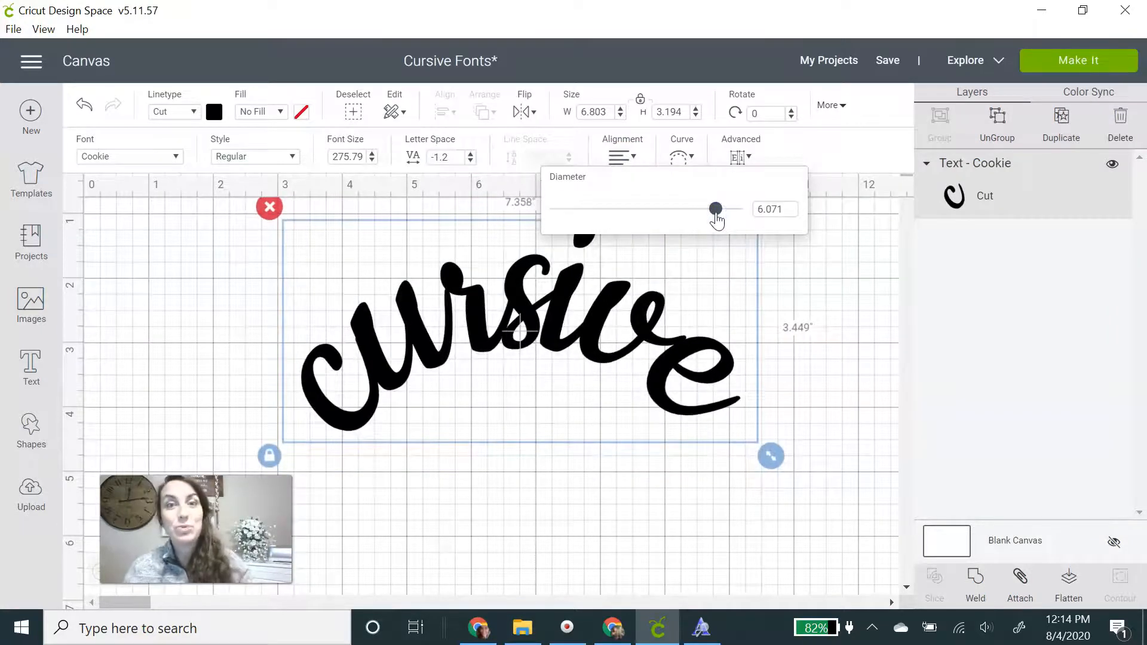
pyautogui.click(812, 369)
pyautogui.click(656, 378)
pyautogui.moveTo(663, 406); pyautogui.dragTo(637, 378)
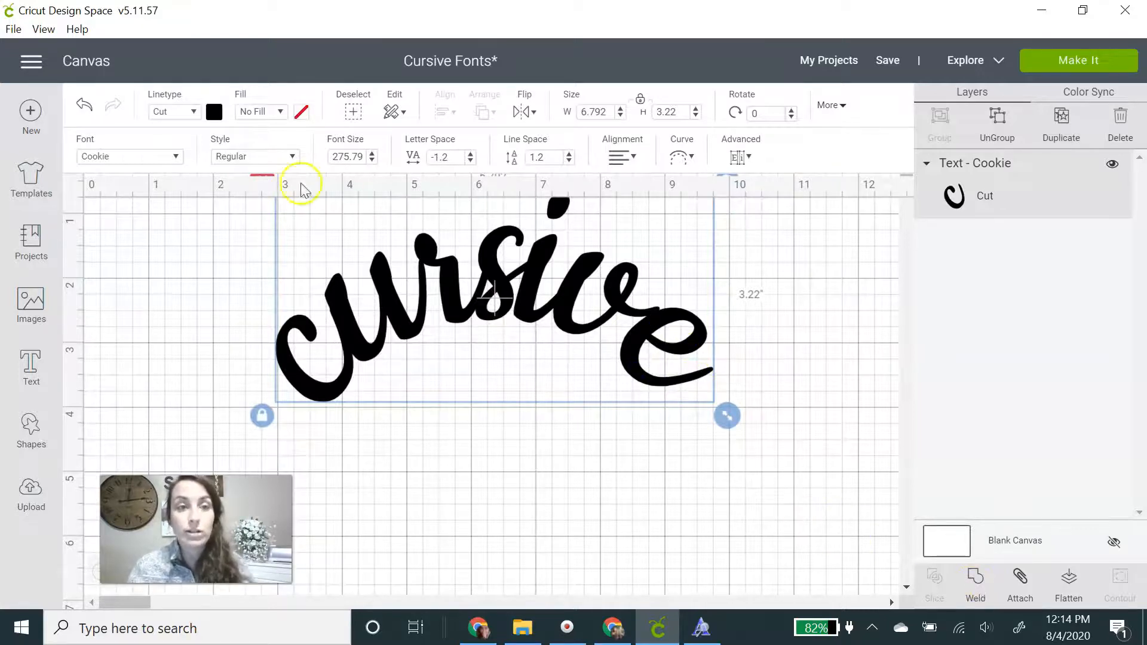
# - Change the material color of the curved "cursive" to purple and deselect it
pyautogui.click(209, 116)
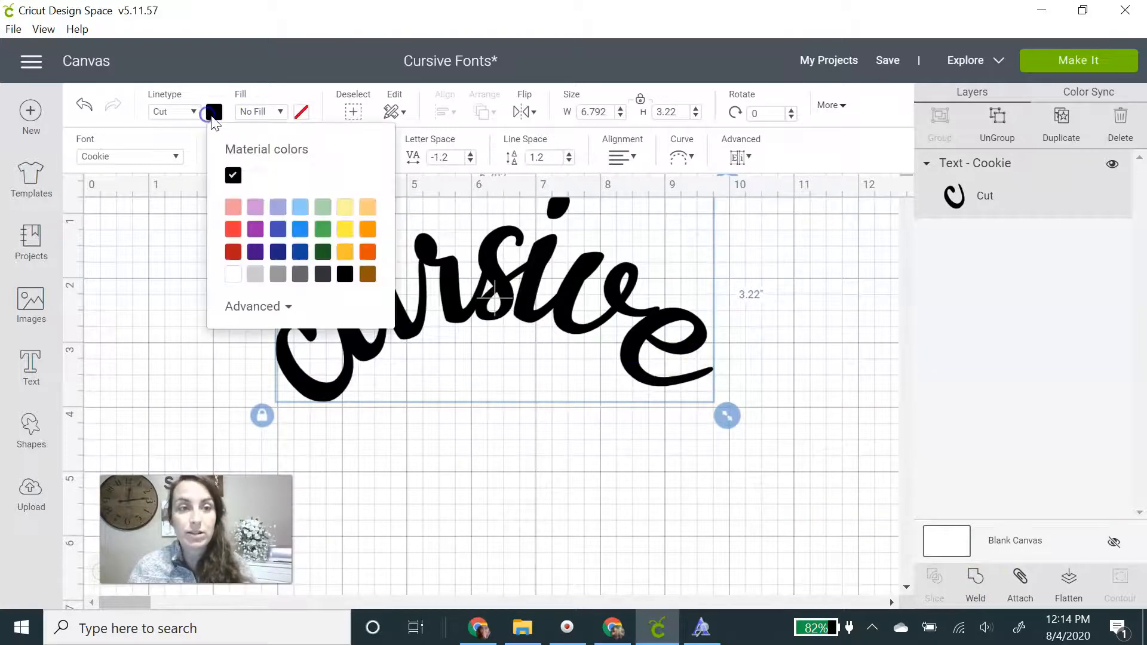
pyautogui.click(255, 231)
pyautogui.click(500, 468)
pyautogui.click(332, 306)
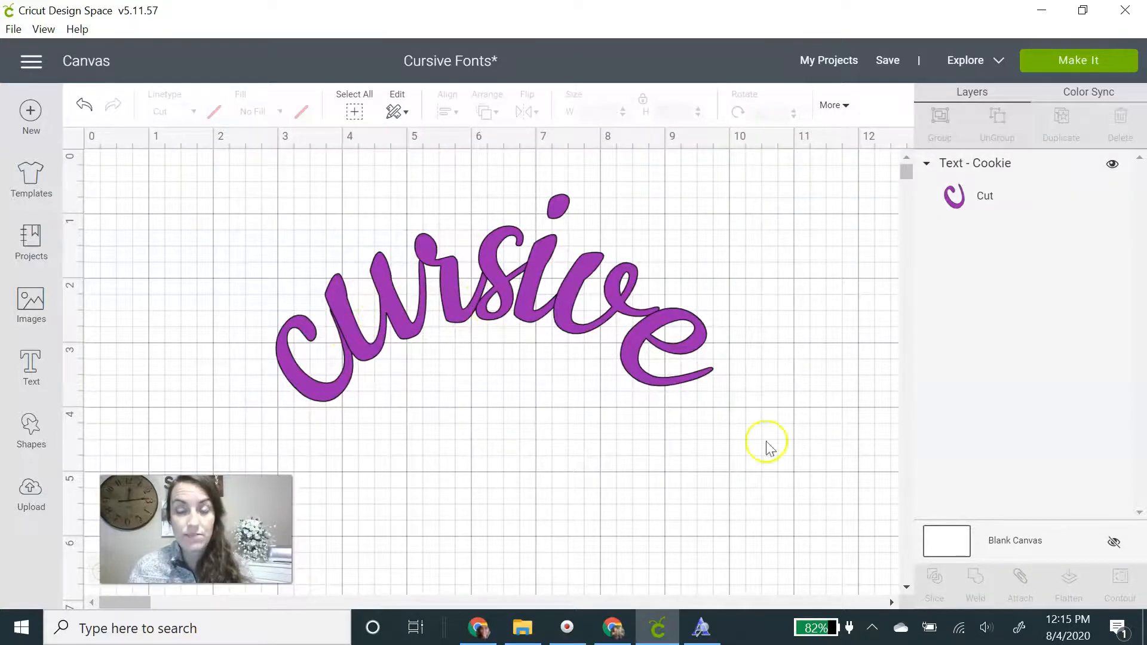
# - Weld the overlapping letters of the curved "cursive" and enlarge the welded word to about 7.7 by 3.65 inches
pyautogui.click(715, 366)
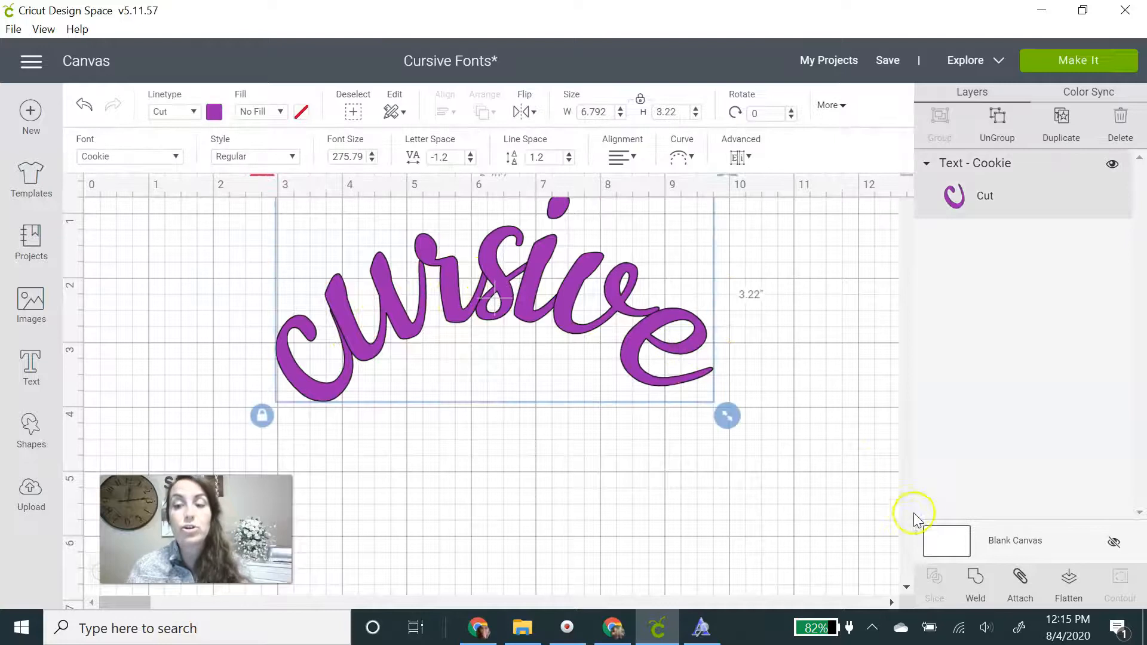
pyautogui.click(978, 579)
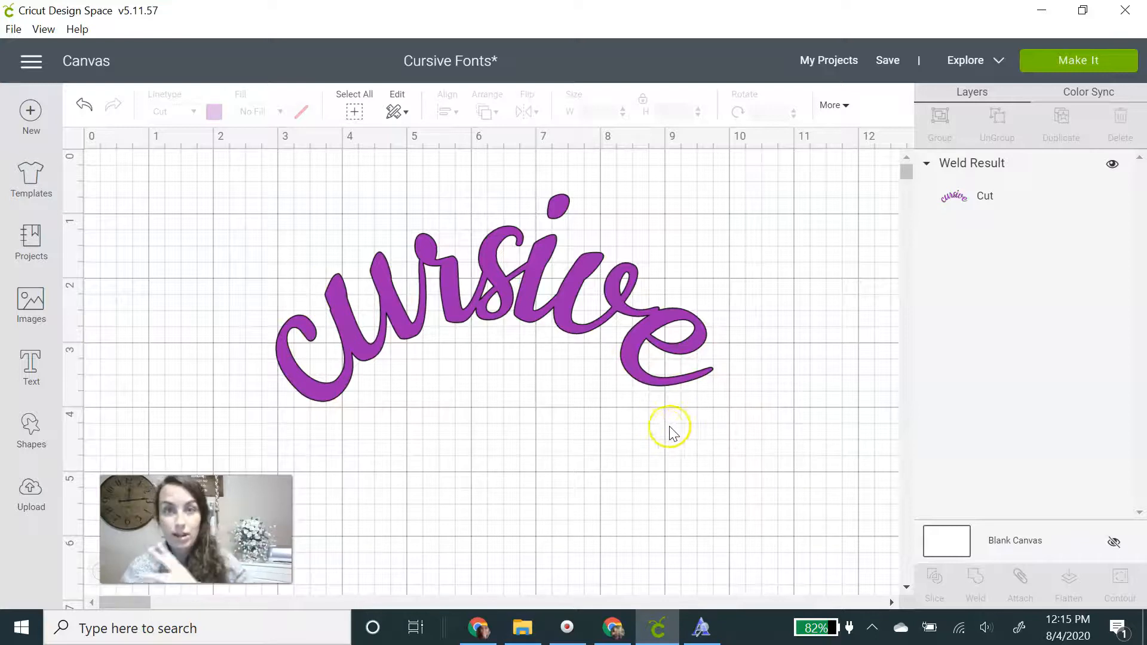
pyautogui.click(667, 360)
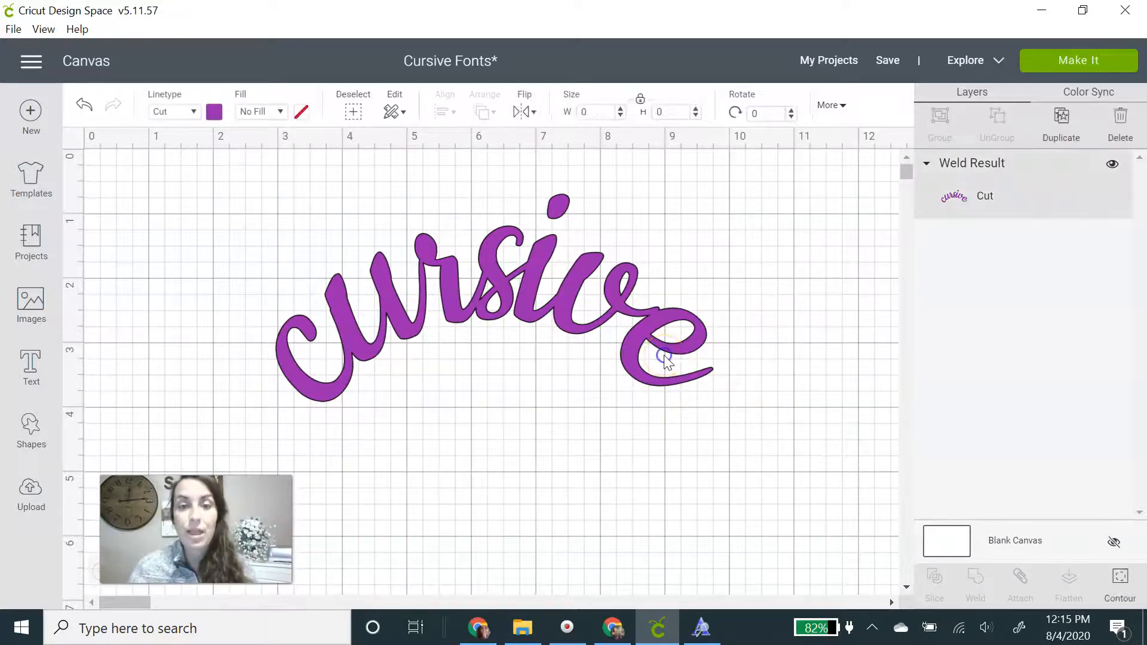
pyautogui.moveTo(728, 413); pyautogui.dragTo(788, 478)
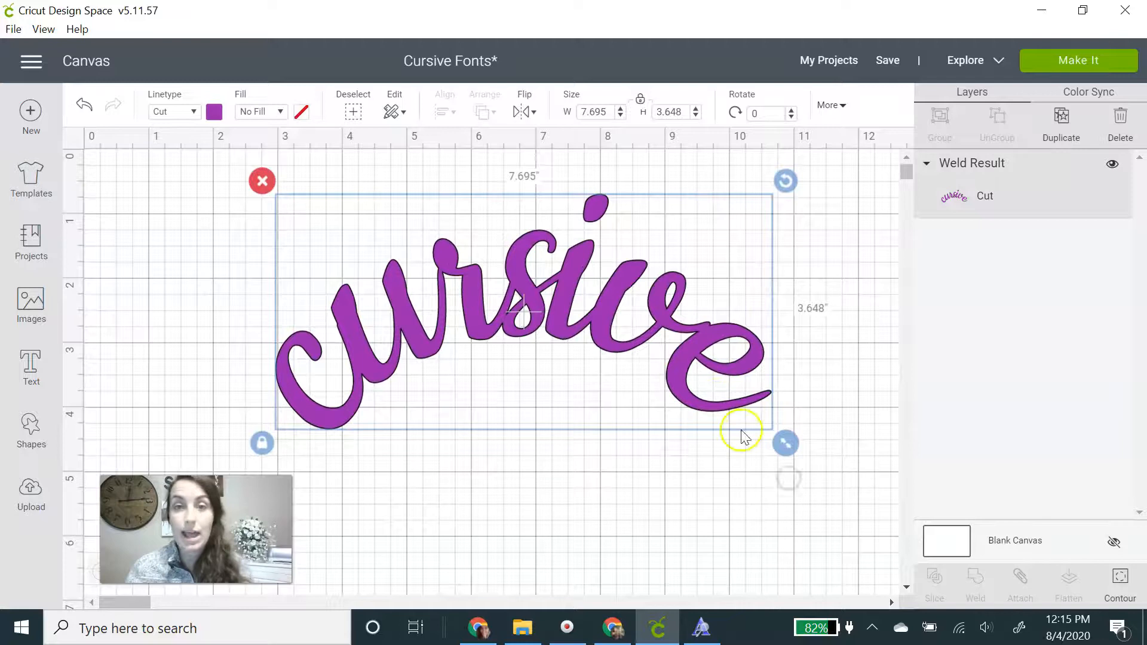